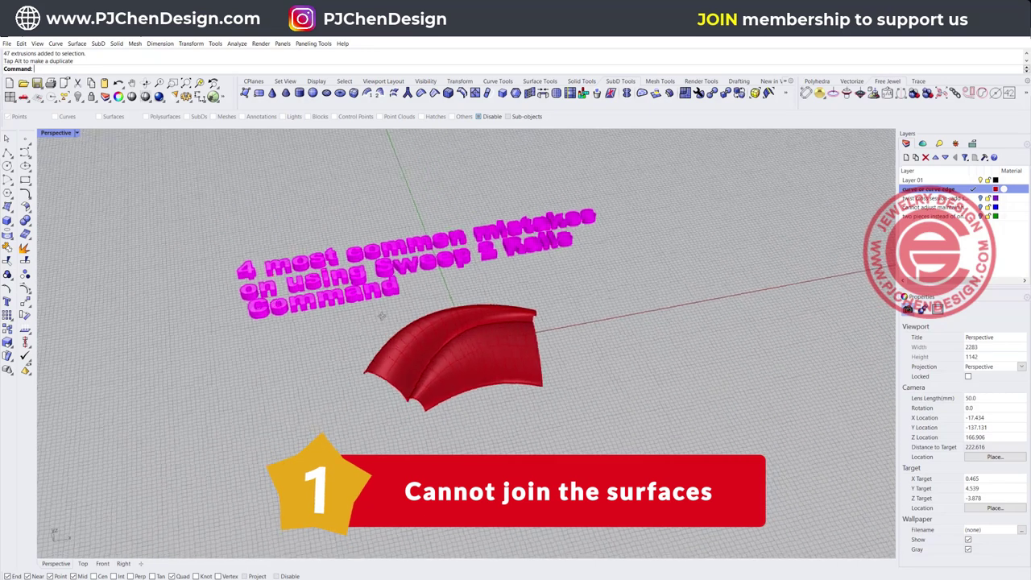
Try to join the two red swept surfaces that meet along the middle rail.
{"action": "scroll", "coordinate": [447, 355], "scroll_direction": "up", "scroll_amount": 5}
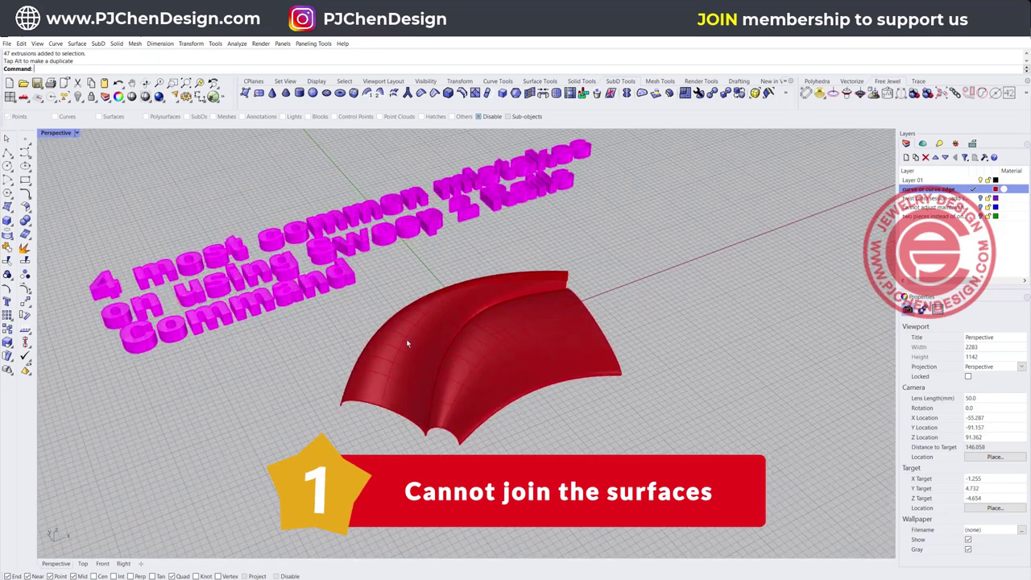
{"action": "scroll", "coordinate": [409, 344], "scroll_direction": "up", "scroll_amount": 3}
{"action": "scroll", "coordinate": [410, 347], "scroll_direction": "down", "scroll_amount": 2}
{"action": "left_click", "coordinate": [423, 345]}
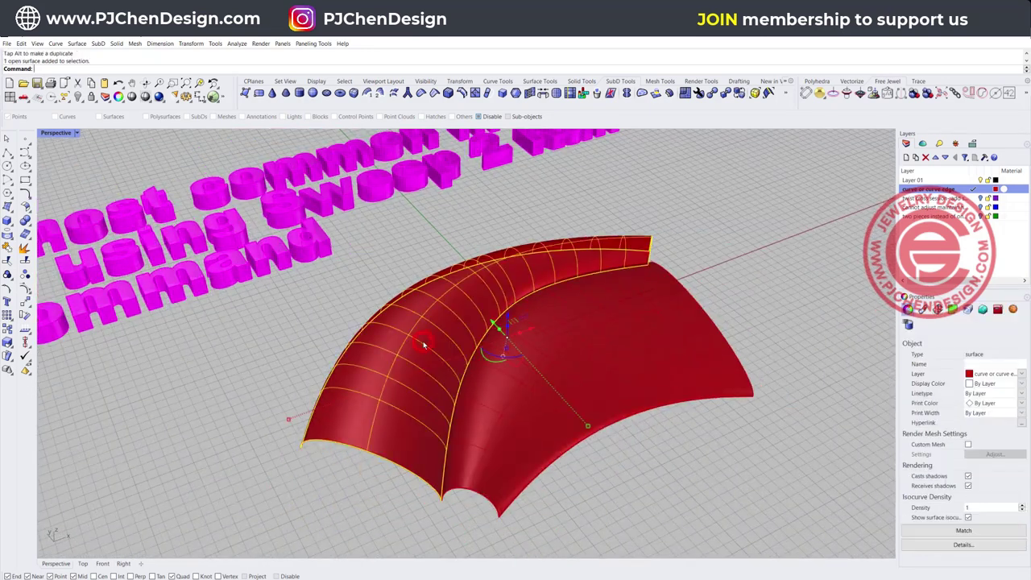
{"action": "left_click", "coordinate": [500, 362]}
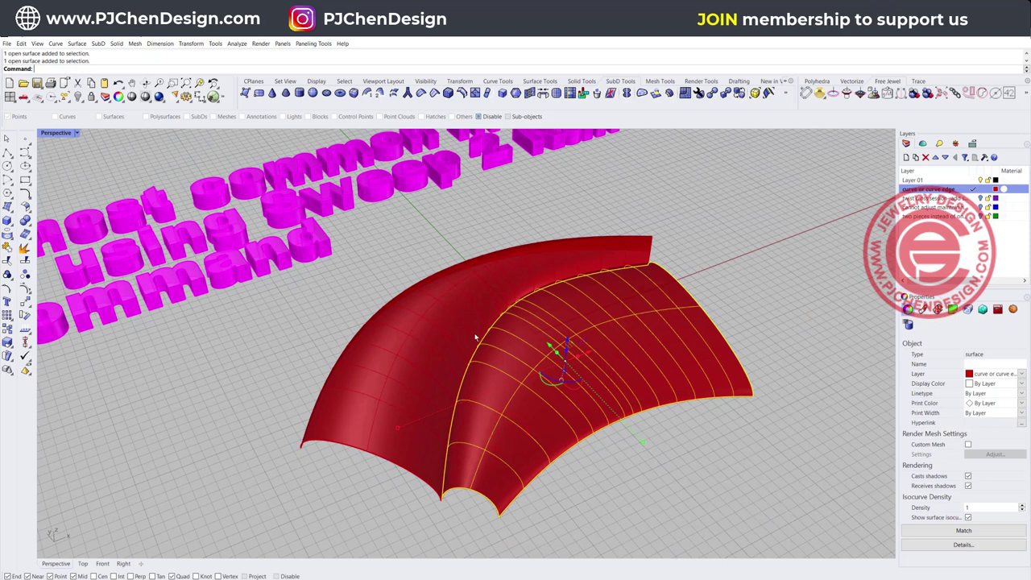
{"action": "left_click", "coordinate": [423, 355], "text": "shift"}
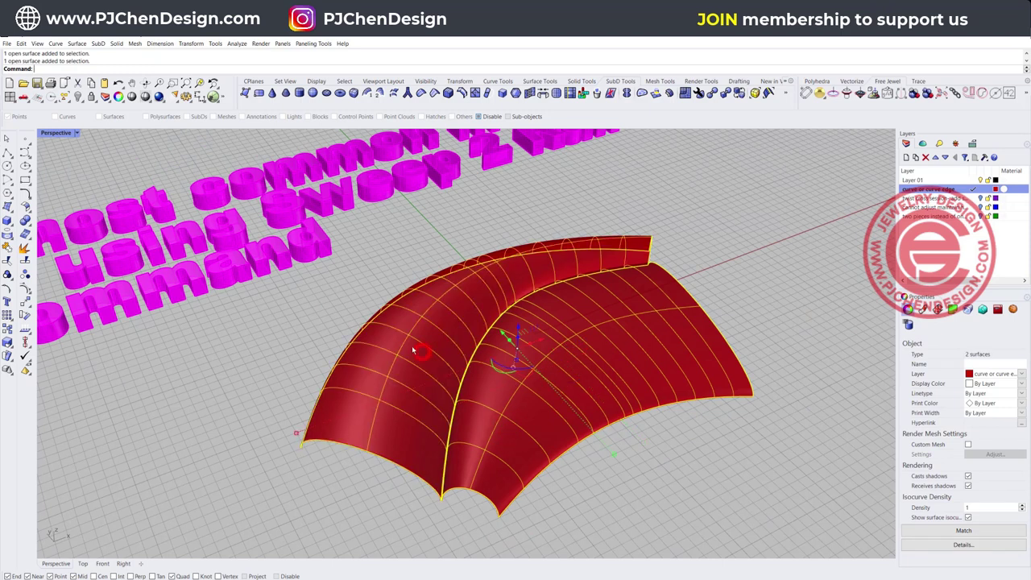
{"action": "left_click", "coordinate": [7, 247]}
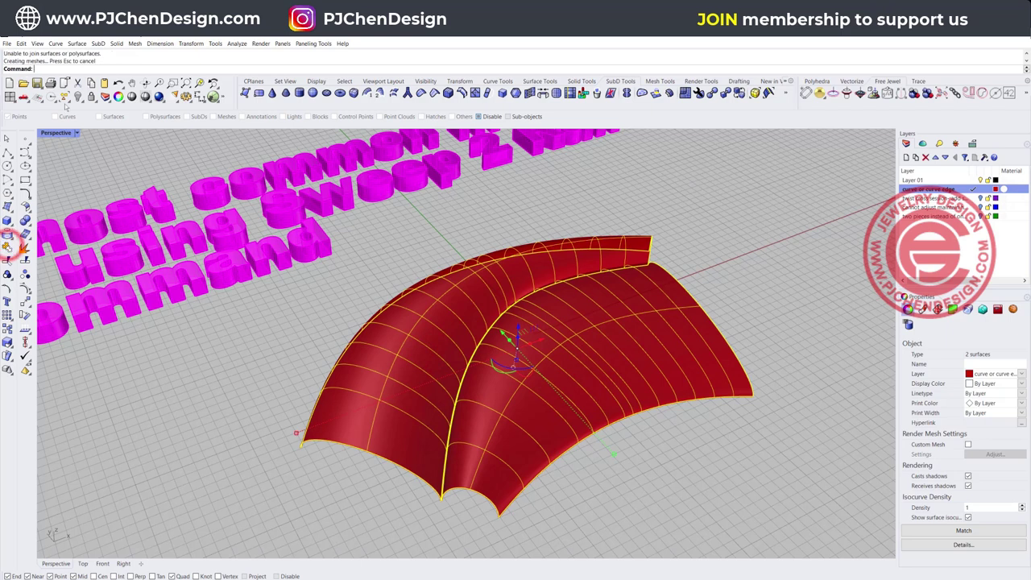
Delete both red swept surfaces and keep their rail and profile curves.
{"action": "left_click", "coordinate": [398, 346]}
{"action": "left_click", "coordinate": [486, 398]}
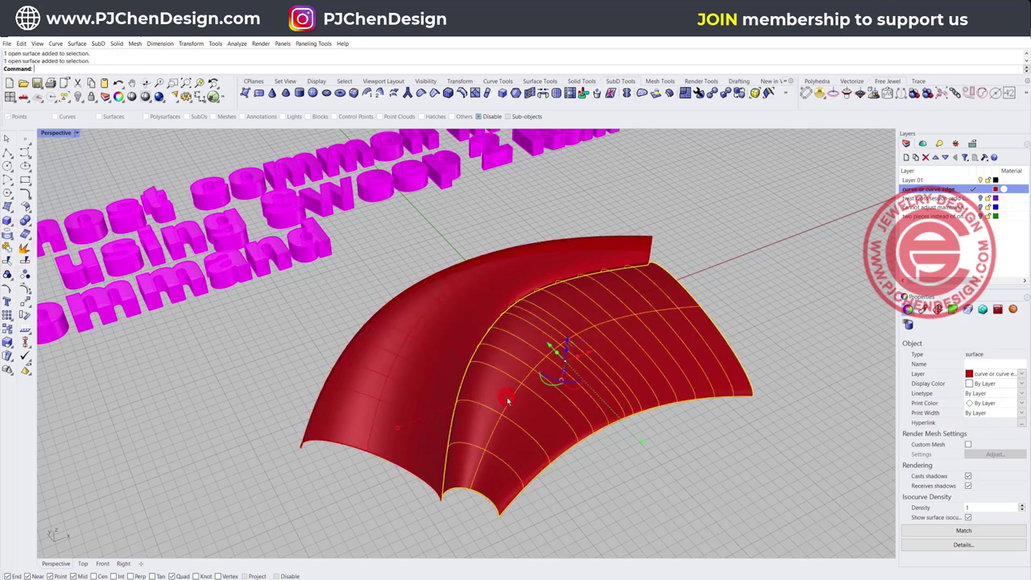
{"action": "right_click_drag", "start_coordinate": [573, 424], "coordinate": [492, 409]}
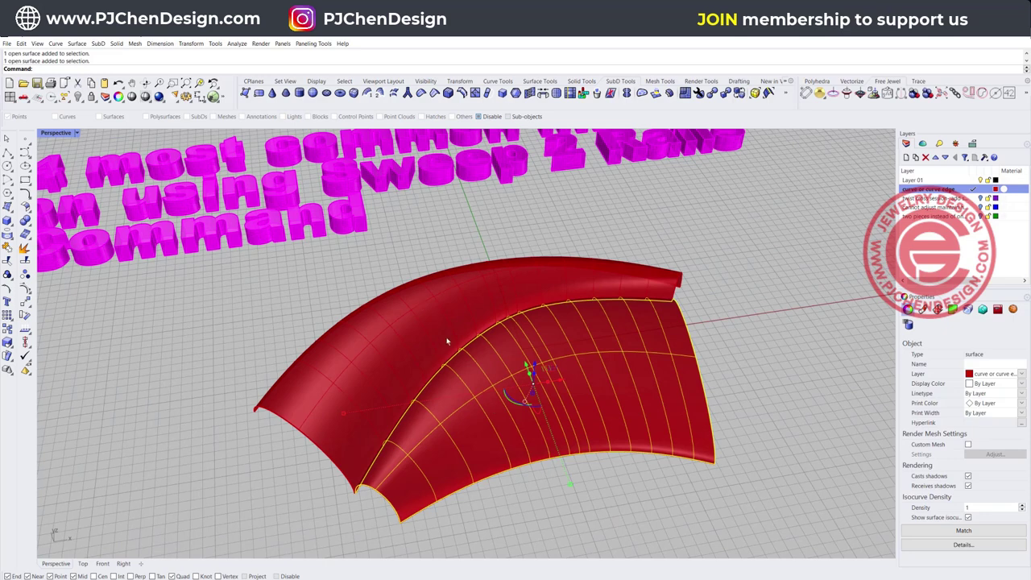
{"action": "key", "text": "Delete"}
{"action": "left_click", "coordinate": [404, 354]}
{"action": "key", "text": "Delete"}
Examine how the ends of the two profile curves meet the start of the middle rail curve.
{"action": "right_click_drag", "start_coordinate": [463, 328], "coordinate": [494, 330]}
{"action": "left_click", "coordinate": [493, 329]}
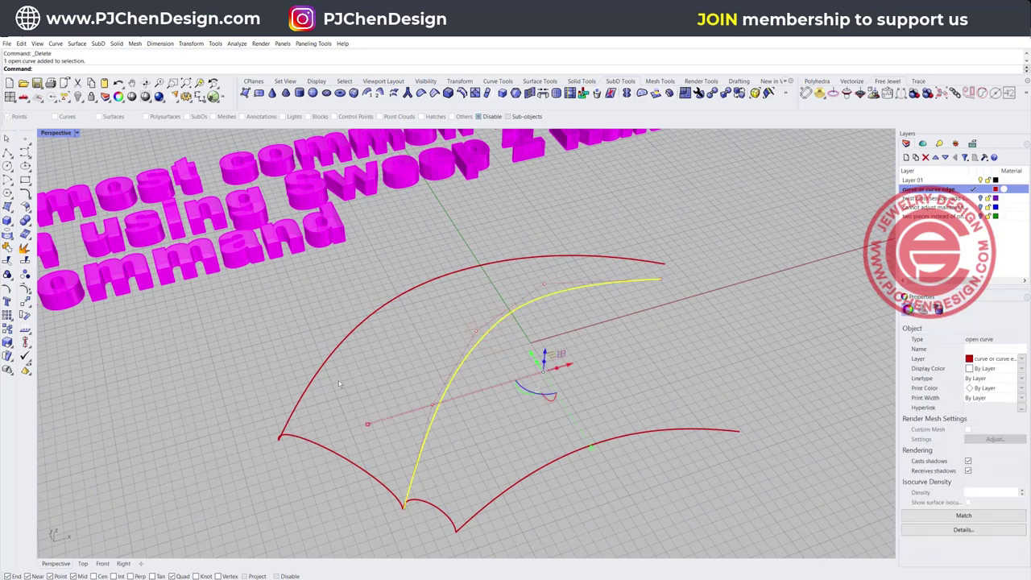
{"action": "right_click_drag", "start_coordinate": [406, 369], "coordinate": [410, 340]}
{"action": "scroll", "coordinate": [432, 419], "scroll_direction": "up", "scroll_amount": 10}
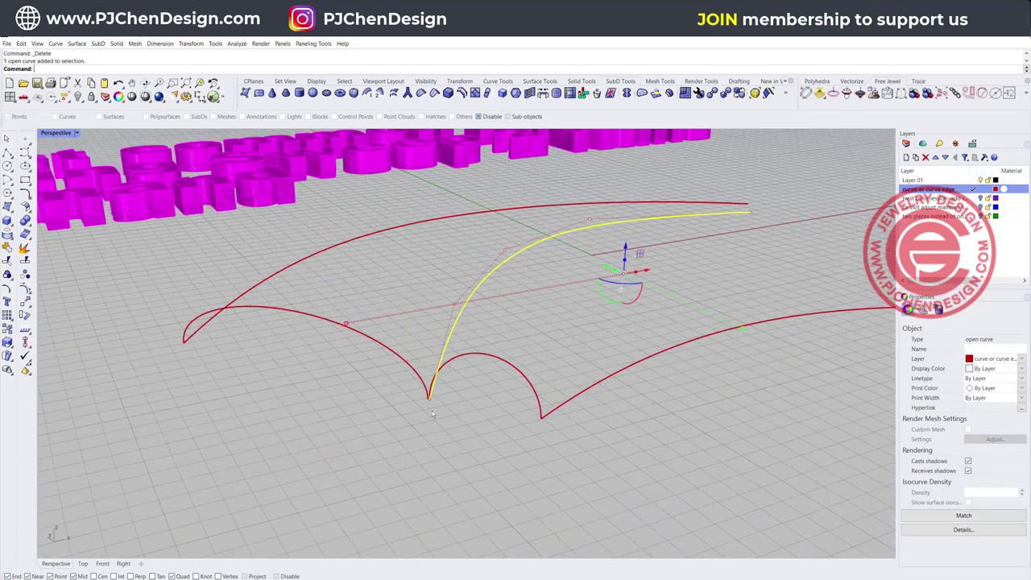
{"action": "scroll", "coordinate": [430, 405], "scroll_direction": "down", "scroll_amount": 3}
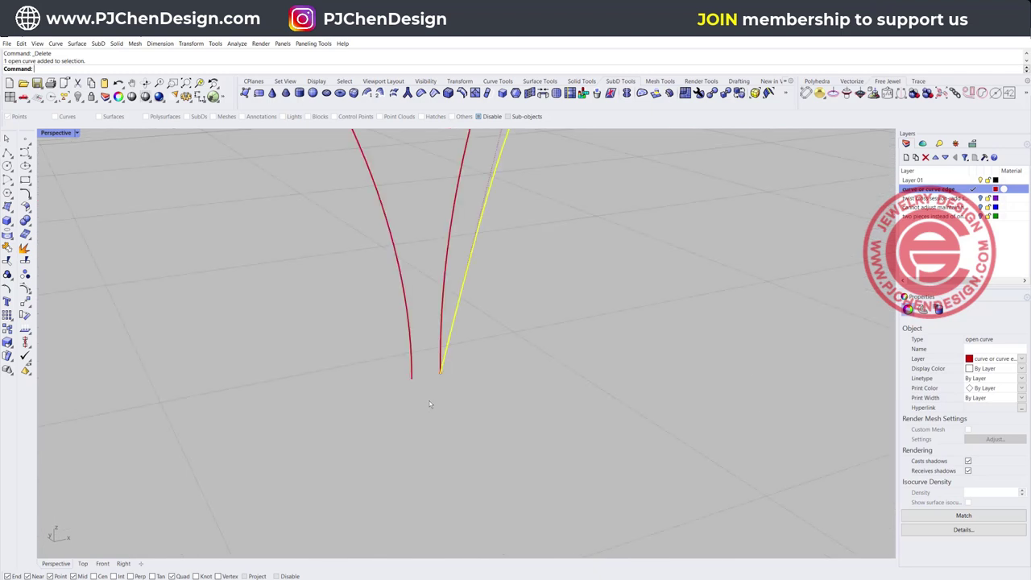
{"action": "scroll", "coordinate": [444, 373], "scroll_direction": "down", "scroll_amount": 4}
{"action": "left_click", "coordinate": [421, 332]}
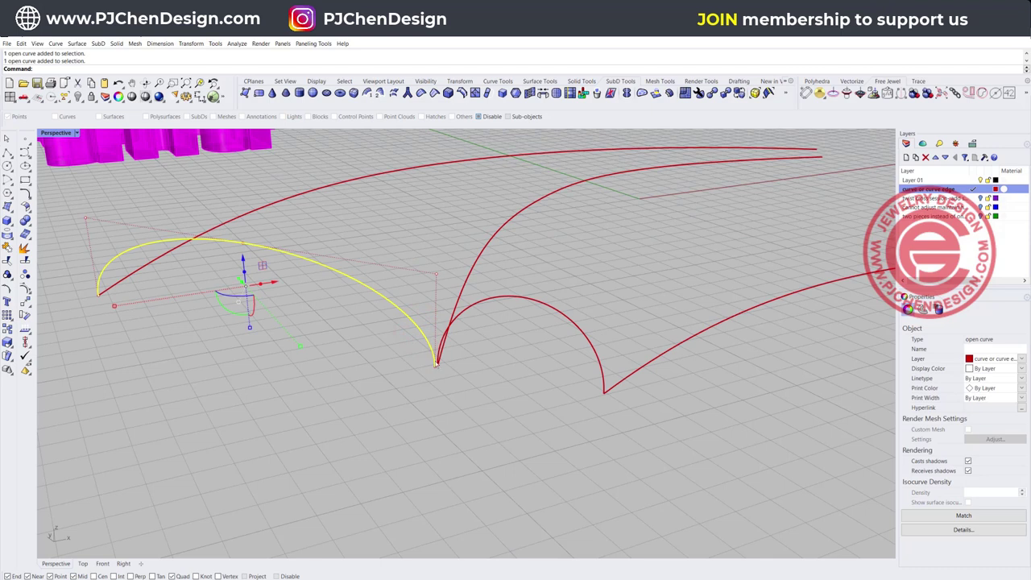
{"action": "scroll", "coordinate": [439, 361], "scroll_direction": "up", "scroll_amount": 4}
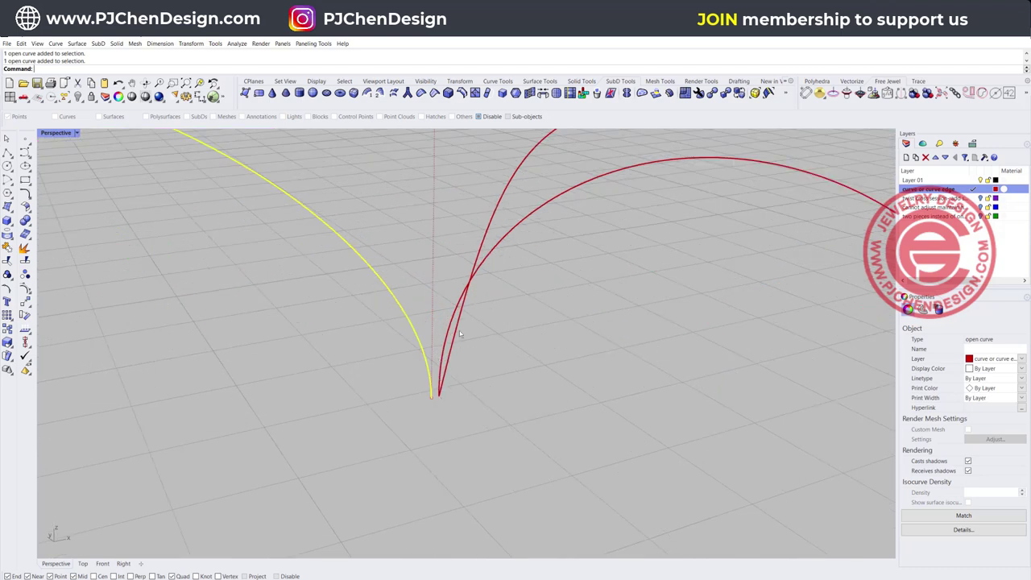
{"action": "scroll", "coordinate": [438, 389], "scroll_direction": "down", "scroll_amount": 4}
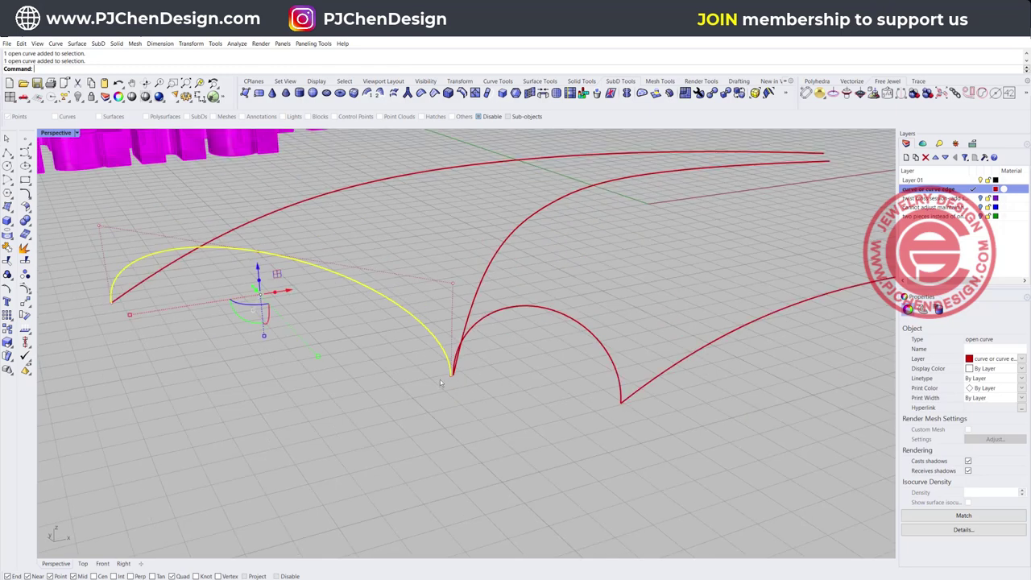
Try to move the wide profile curve's end onto the start of the middle rail, and undo the move.
{"action": "scroll", "coordinate": [446, 375], "scroll_direction": "up", "scroll_amount": 5}
{"action": "left_click_drag", "start_coordinate": [461, 349], "coordinate": [505, 384]}
{"action": "left_click", "coordinate": [16, 300]}
{"action": "left_click", "coordinate": [489, 365]}
{"action": "left_click", "coordinate": [496, 364]}
{"action": "left_click", "coordinate": [590, 399]}
{"action": "scroll", "coordinate": [561, 341], "scroll_direction": "down", "scroll_amount": 9}
{"action": "right_click_drag", "start_coordinate": [559, 340], "coordinate": [553, 350]}
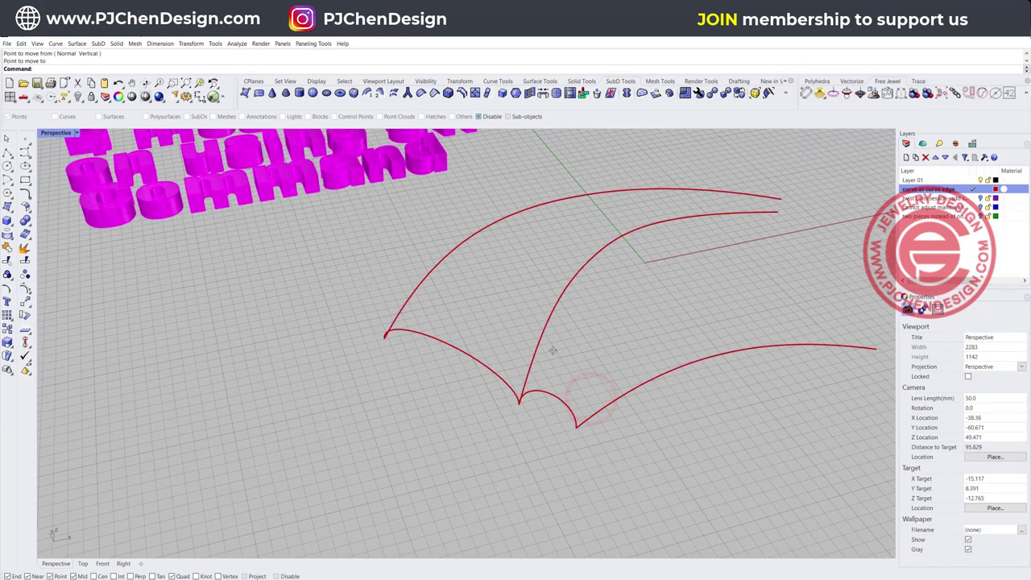
{"action": "key", "text": "ctrl+z"}
Create a Sweep 2 Rails surface from the upper and middle rails with the wide profile, leaving the cross sections unchanged.
{"action": "scroll", "coordinate": [573, 352], "scroll_direction": "up", "scroll_amount": 4}
{"action": "scroll", "coordinate": [533, 415], "scroll_direction": "down", "scroll_amount": 4}
{"action": "right_click_drag", "start_coordinate": [530, 405], "coordinate": [392, 419], "text": "shift"}
{"action": "scroll", "coordinate": [403, 379], "scroll_direction": "down", "scroll_amount": 2}
{"action": "scroll", "coordinate": [329, 400], "scroll_direction": "up", "scroll_amount": 4}
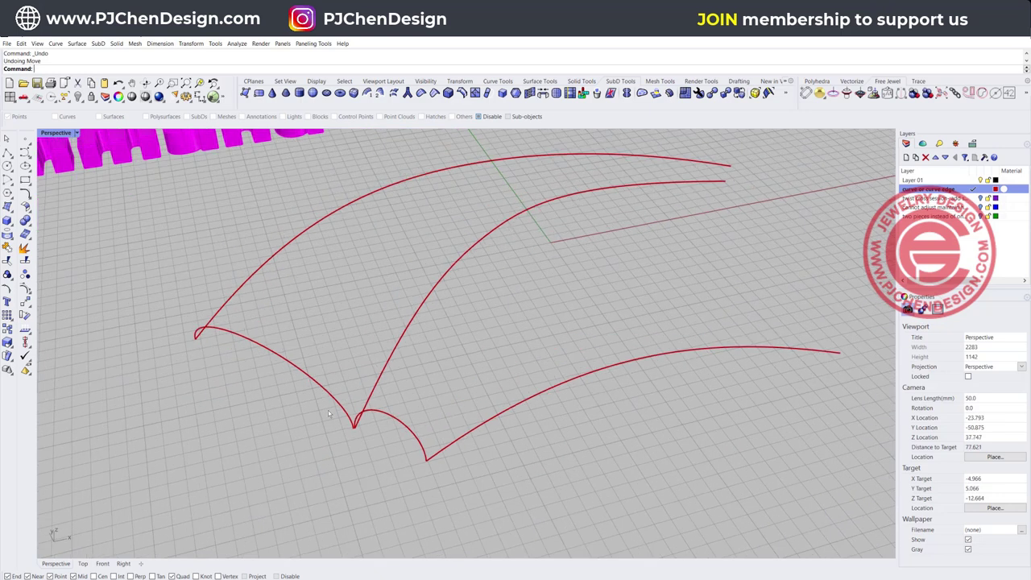
{"action": "scroll", "coordinate": [367, 434], "scroll_direction": "down", "scroll_amount": 2}
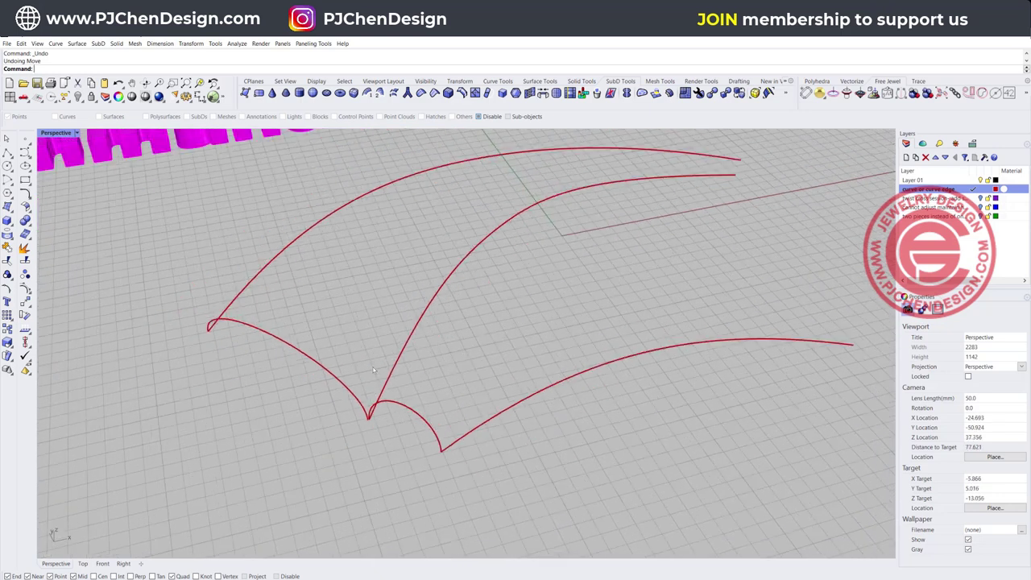
{"action": "left_click", "coordinate": [77, 43]}
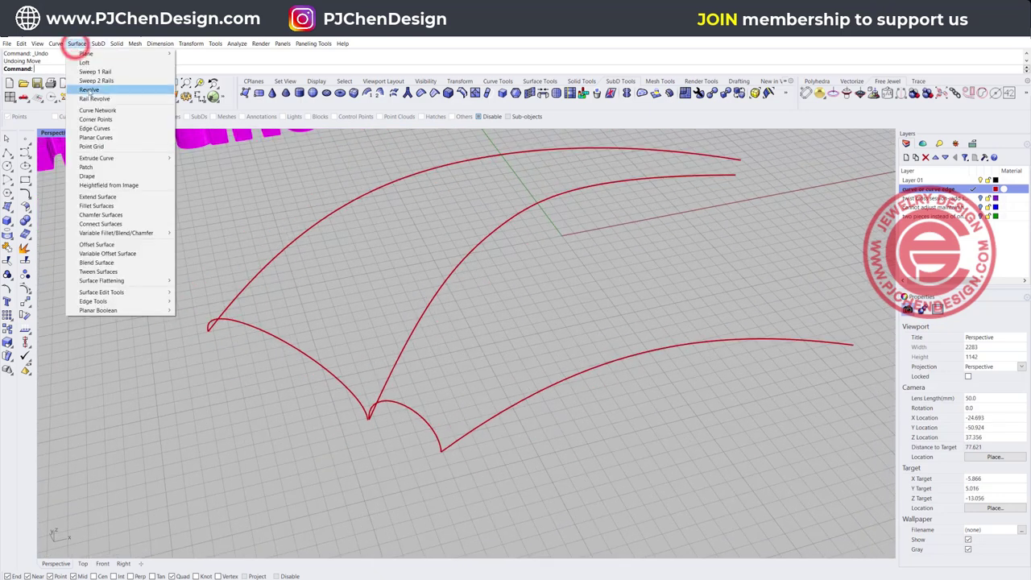
{"action": "left_click", "coordinate": [89, 80]}
{"action": "left_click", "coordinate": [245, 288]}
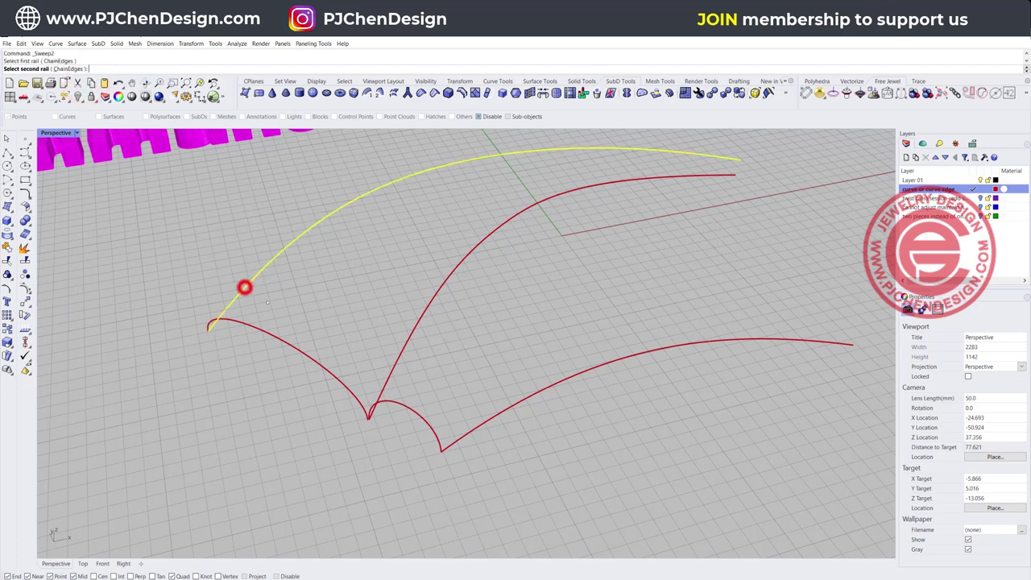
{"action": "left_click", "coordinate": [398, 357]}
{"action": "left_click", "coordinate": [329, 369]}
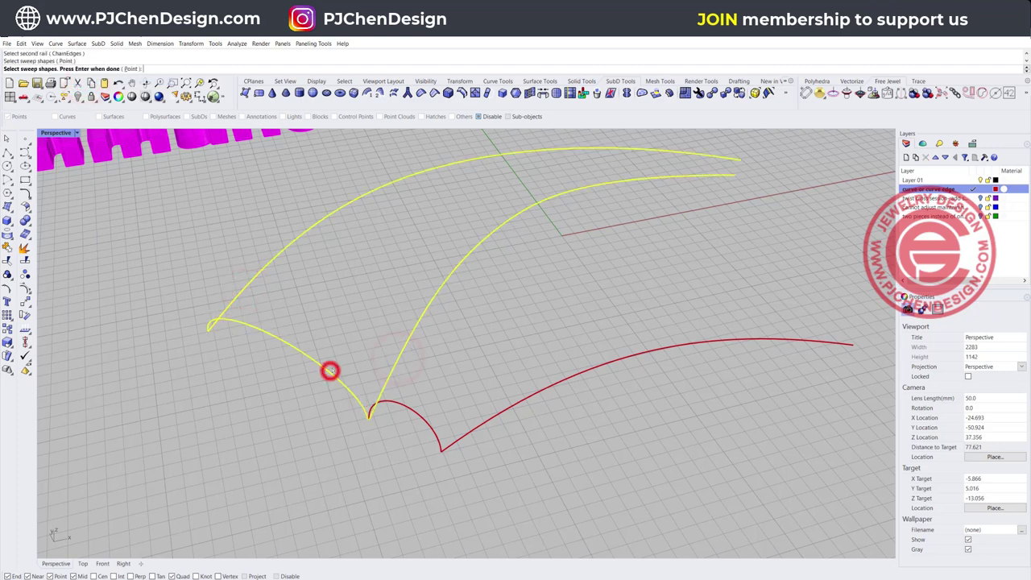
{"action": "right_click", "coordinate": [329, 369]}
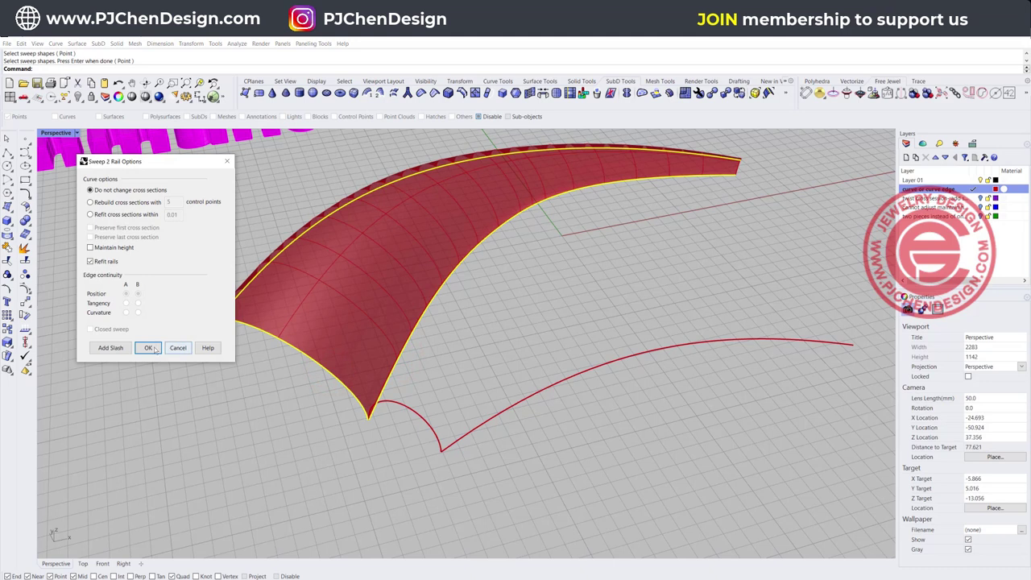
{"action": "left_click", "coordinate": [150, 347]}
Alternate between the swept surface's edge and the nearby middle rail curve as first rail for another two-rail sweep, cancelling between picks.
{"action": "right_click", "coordinate": [379, 280]}
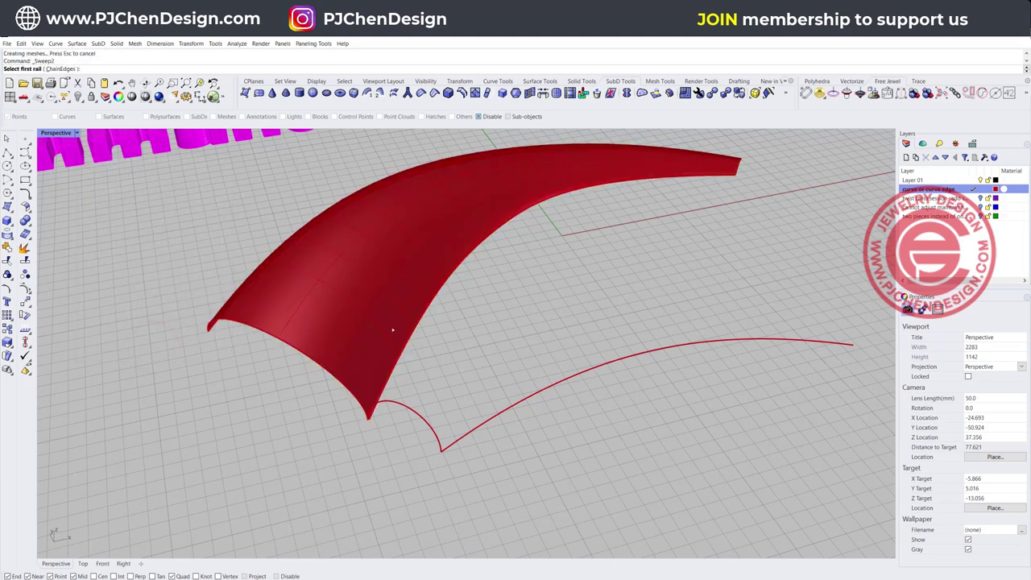
{"action": "left_click", "coordinate": [427, 311]}
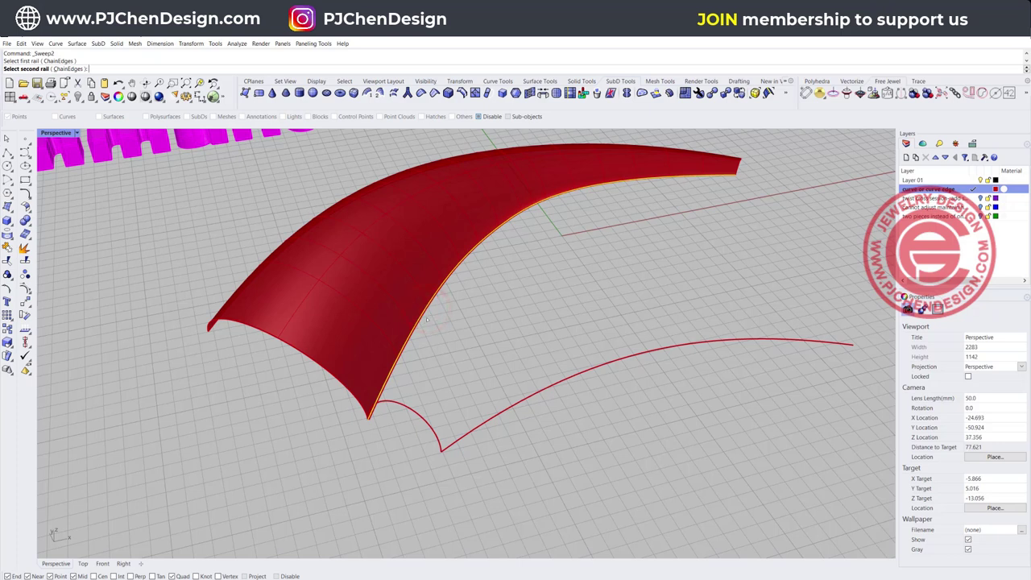
{"action": "left_click", "coordinate": [423, 320]}
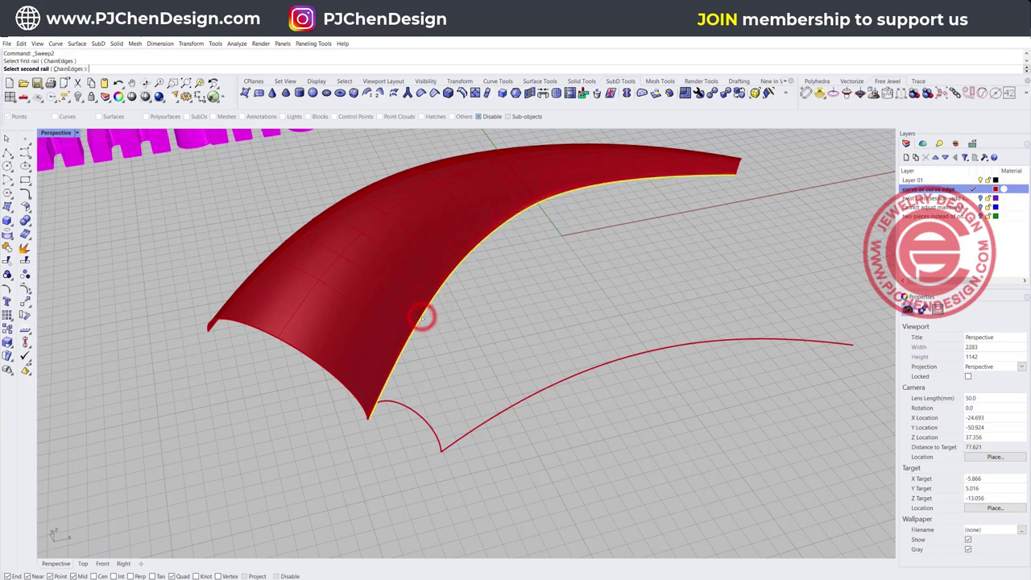
{"action": "key", "text": "Escape"}
{"action": "key", "text": "Return"}
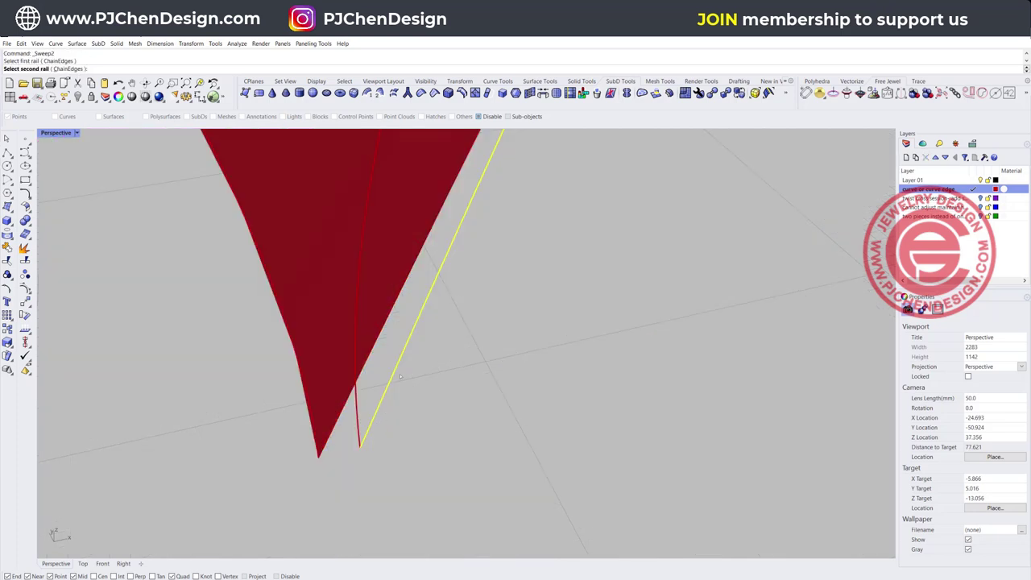
{"action": "scroll", "coordinate": [365, 438], "scroll_direction": "down", "scroll_amount": 10}
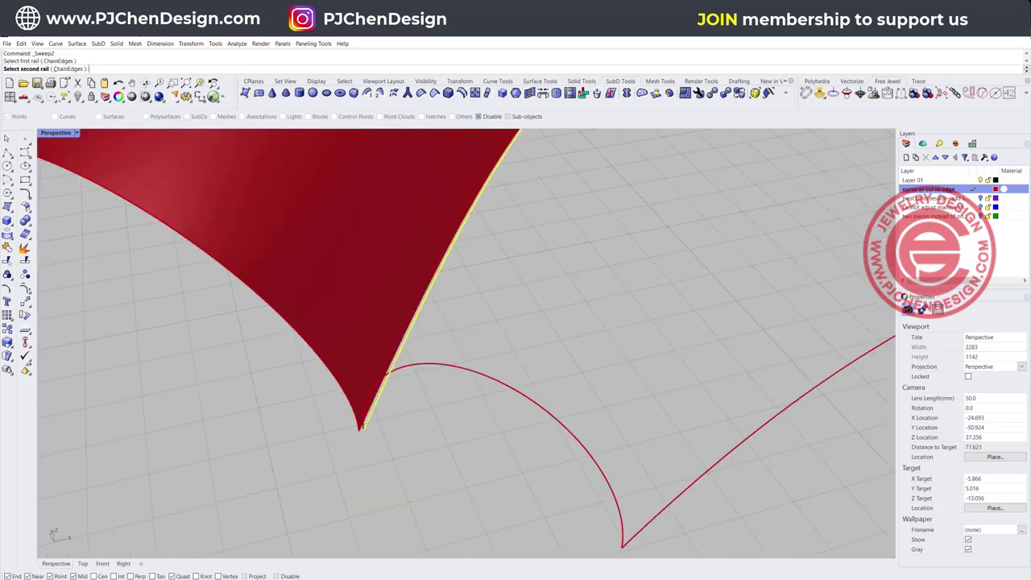
{"action": "scroll", "coordinate": [373, 406], "scroll_direction": "up", "scroll_amount": 6}
{"action": "key", "text": "Escape"}
{"action": "key", "text": "Return"}
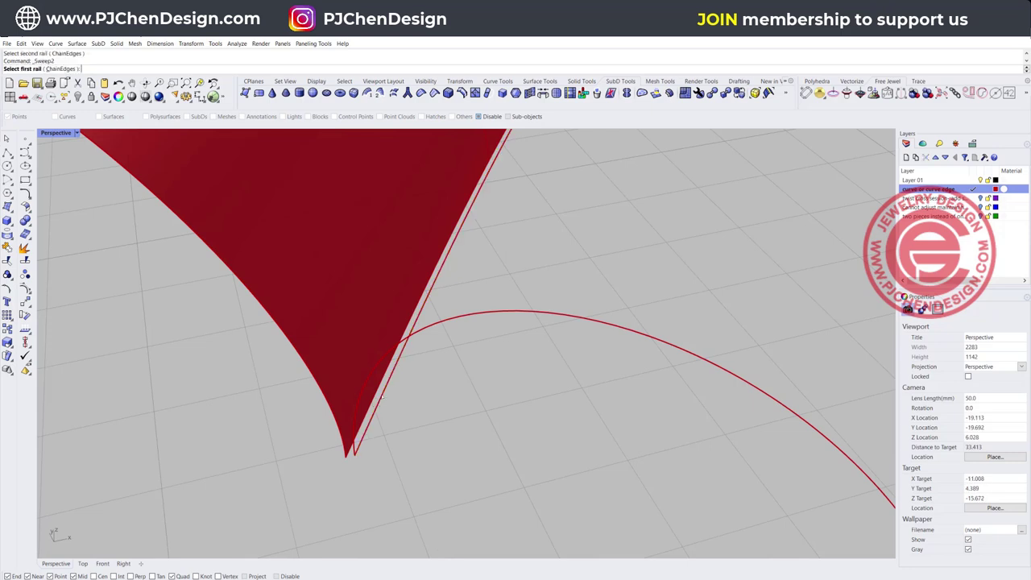
{"action": "left_click", "coordinate": [375, 397]}
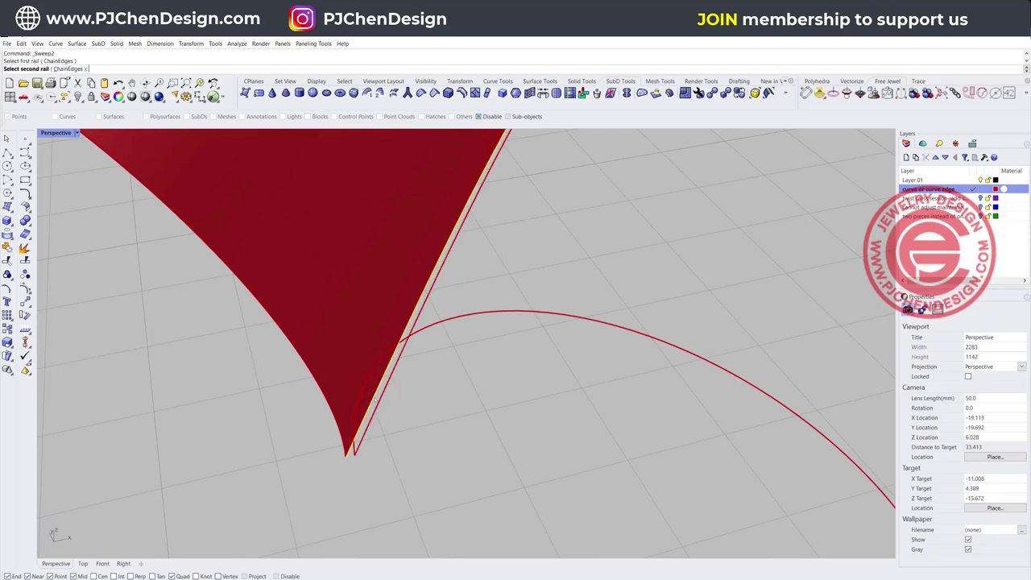
{"action": "key", "text": "Escape"}
{"action": "key", "text": "Return"}
{"action": "left_click", "coordinate": [380, 398]}
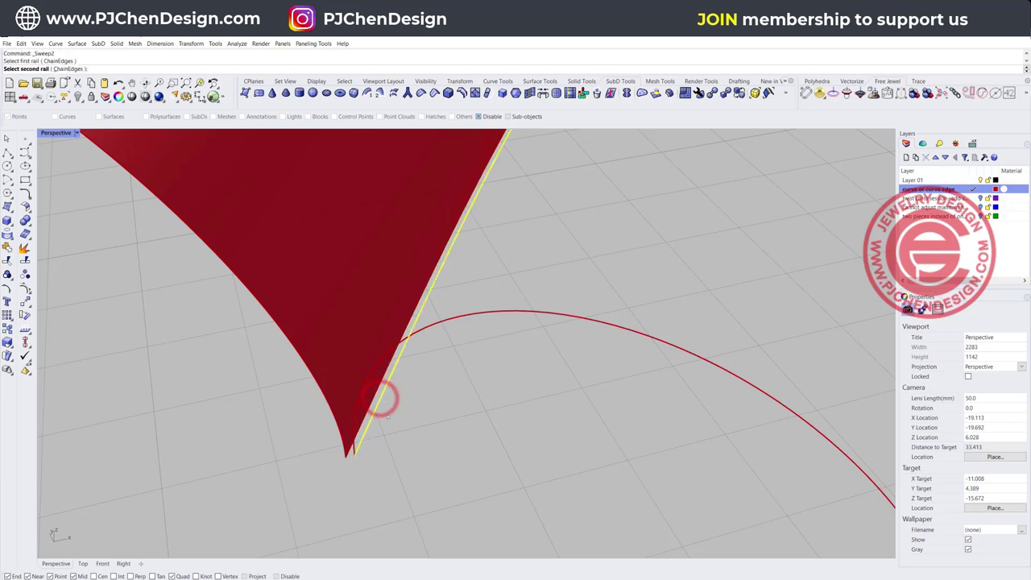
{"action": "mouse_move", "coordinate": [424, 374]}
{"action": "right_mouse_down"}
{"action": "mouse_move", "coordinate": [435, 369]}
{"action": "mouse_move", "coordinate": [418, 376]}
{"action": "right_mouse_up"}
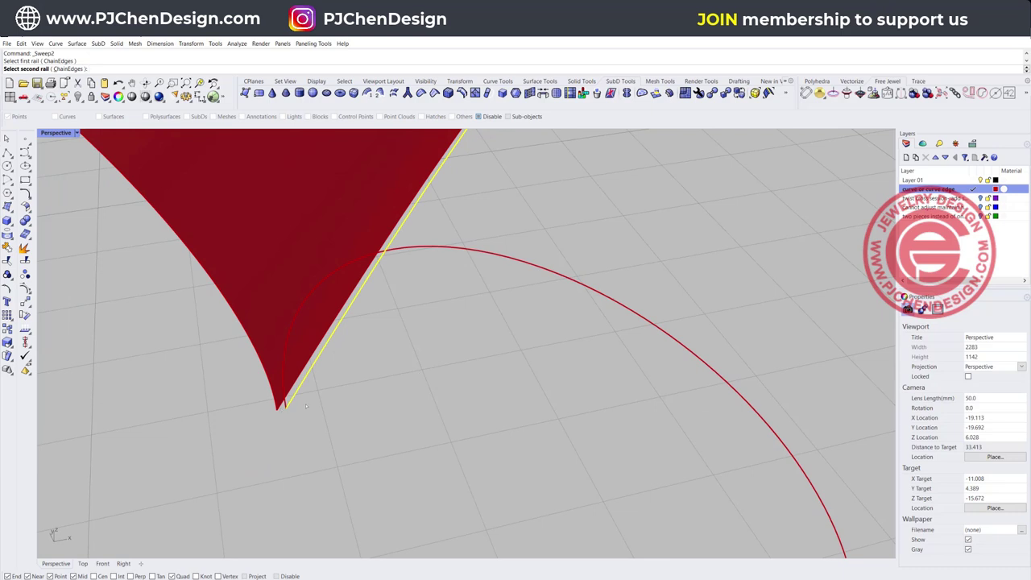
Try a two-rail sweep with the swept surface's edge as first rail and the lower outer curve as second rail, and cancel it.
{"action": "key", "text": "Escape"}
{"action": "key", "text": "Return"}
{"action": "left_click", "coordinate": [314, 352]}
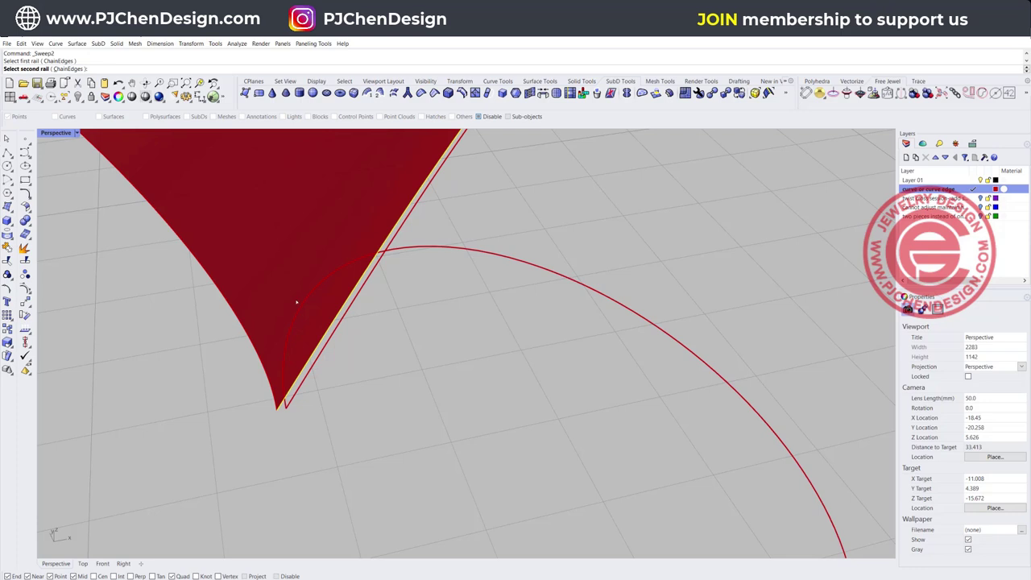
{"action": "scroll", "coordinate": [297, 303], "scroll_direction": "down", "scroll_amount": 8}
{"action": "left_click", "coordinate": [404, 354]}
{"action": "right_click_drag", "start_coordinate": [403, 352], "coordinate": [431, 256]}
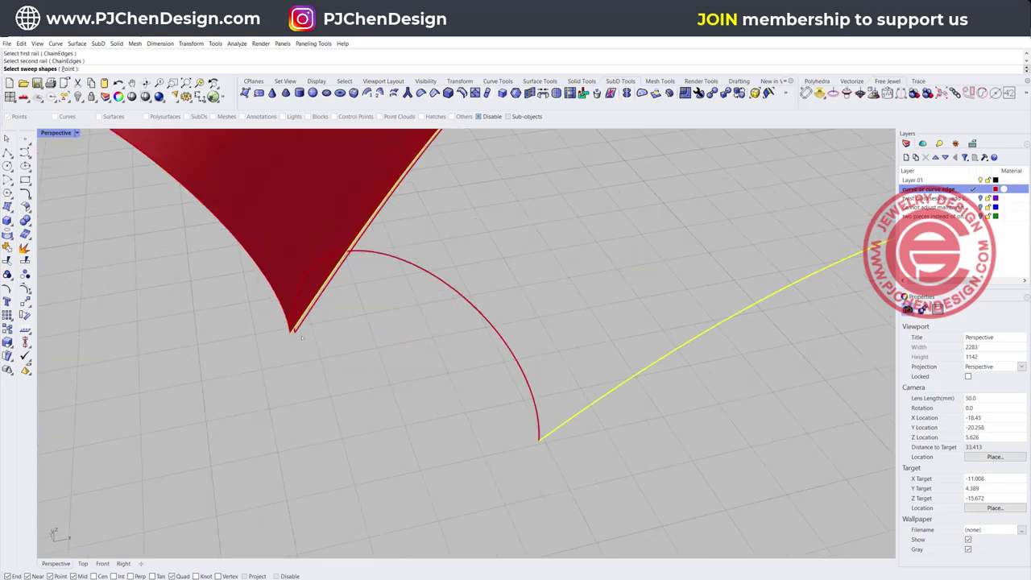
{"action": "scroll", "coordinate": [303, 339], "scroll_direction": "up", "scroll_amount": 7}
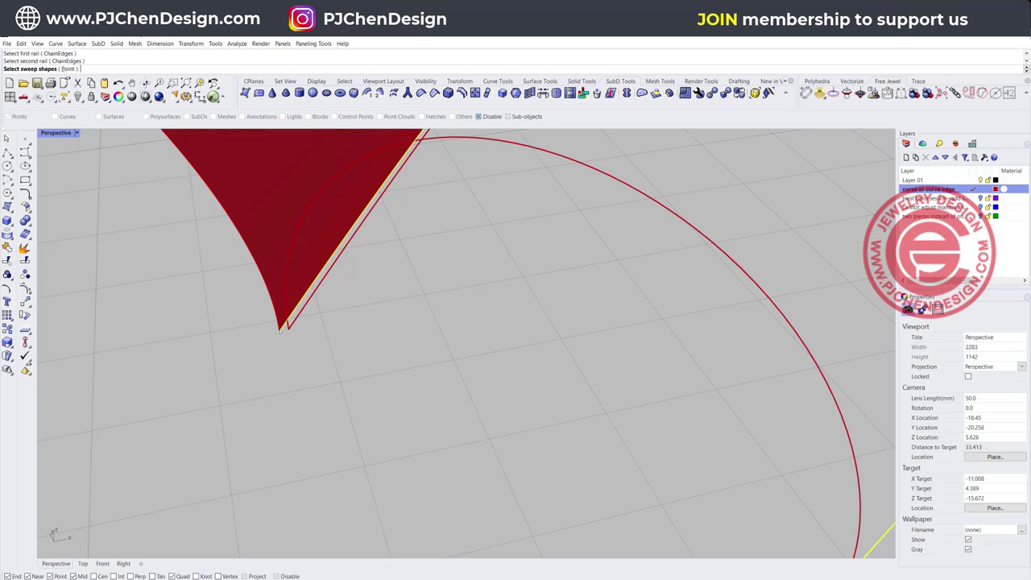
{"action": "right_click", "coordinate": [328, 337]}
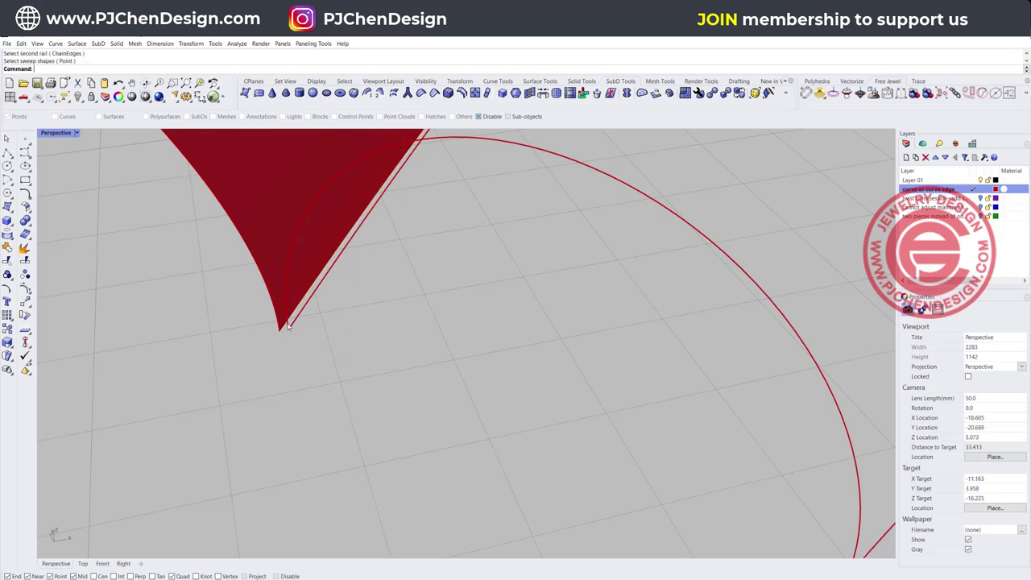
Delete the swept surface spanning the upper and middle rails.
{"action": "left_click", "coordinate": [274, 260]}
{"action": "key", "text": "Delete"}
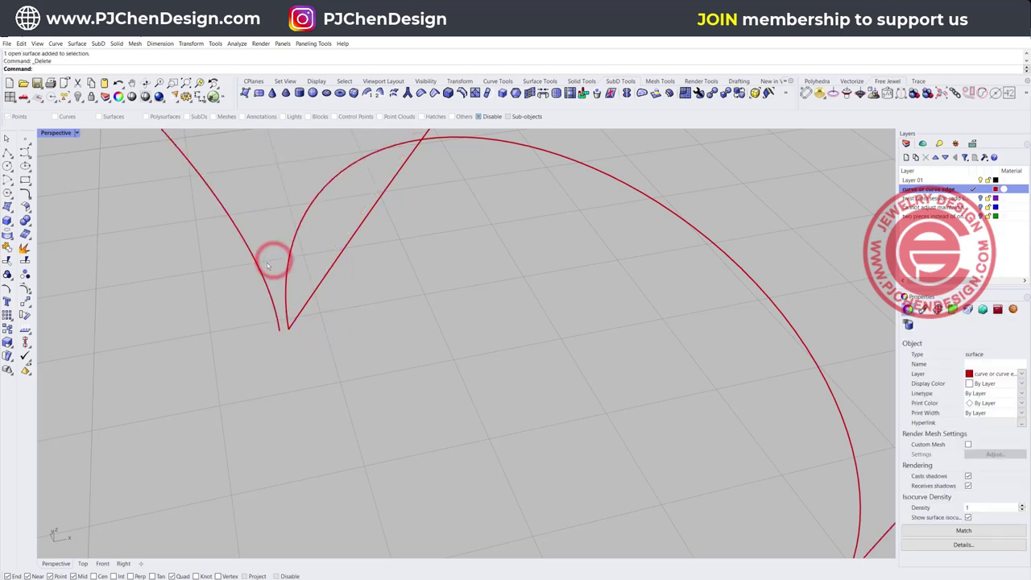
Examine the junction where the wide profile, narrow profile and middle rail ends should meet, and review the whole curve set from several angles.
{"action": "left_click", "coordinate": [259, 267]}
{"action": "left_click", "coordinate": [289, 327]}
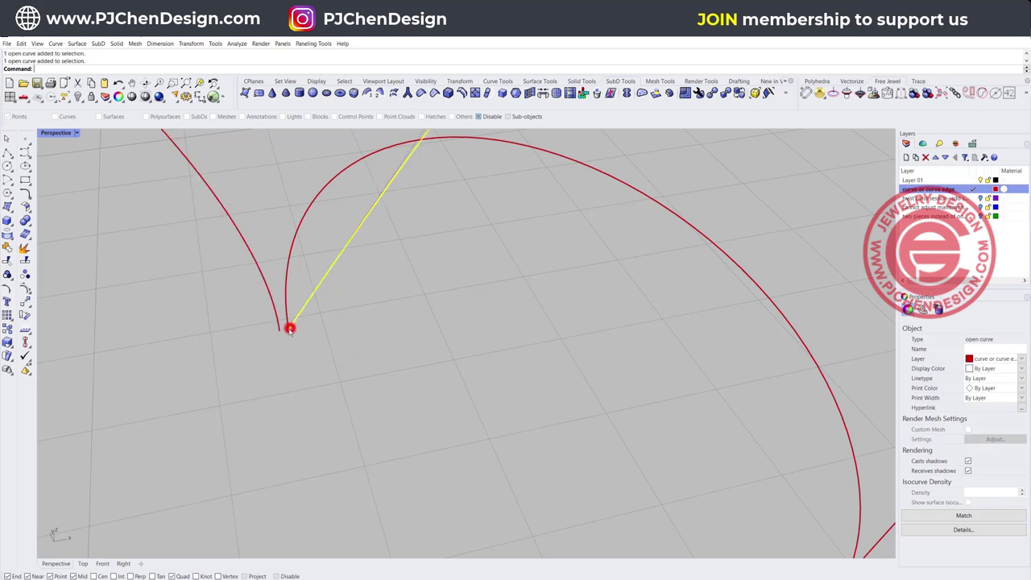
{"action": "left_click", "coordinate": [330, 312]}
{"action": "left_click", "coordinate": [285, 266]}
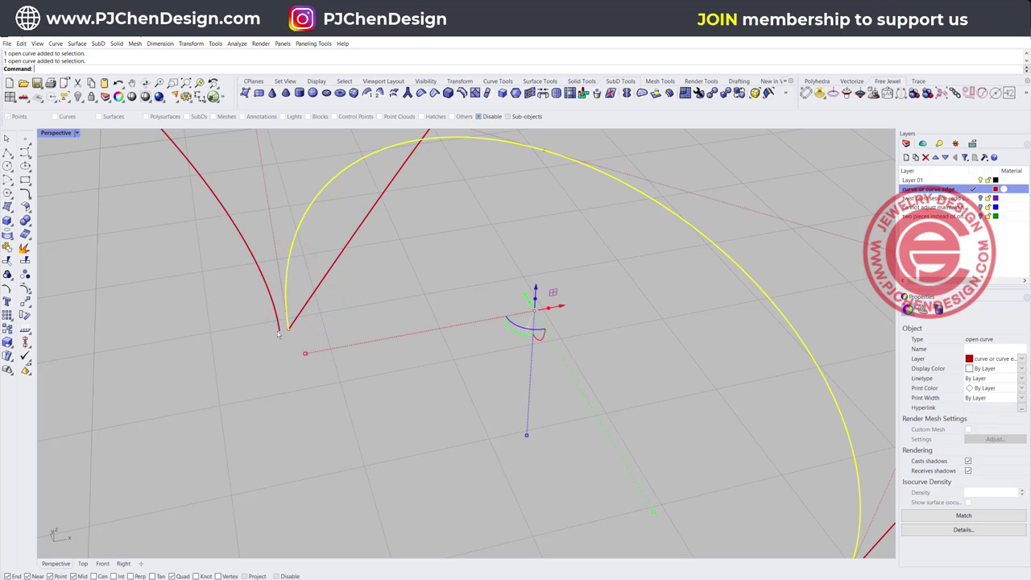
{"action": "scroll", "coordinate": [374, 274], "scroll_direction": "down", "scroll_amount": 5}
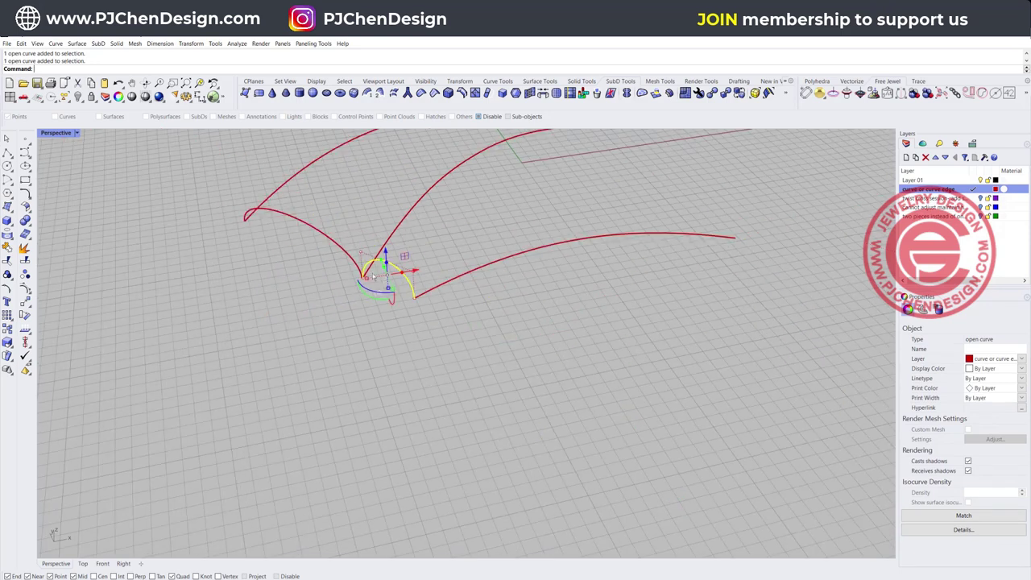
{"action": "left_click", "coordinate": [375, 326]}
{"action": "scroll", "coordinate": [376, 282], "scroll_direction": "down", "scroll_amount": 5}
{"action": "right_click_drag", "start_coordinate": [375, 282], "coordinate": [375, 390], "text": "shift"}
{"action": "mouse_move", "coordinate": [419, 271]}
{"action": "right_mouse_down"}
{"action": "mouse_move", "coordinate": [413, 287]}
{"action": "mouse_move", "coordinate": [416, 265]}
{"action": "right_mouse_up"}
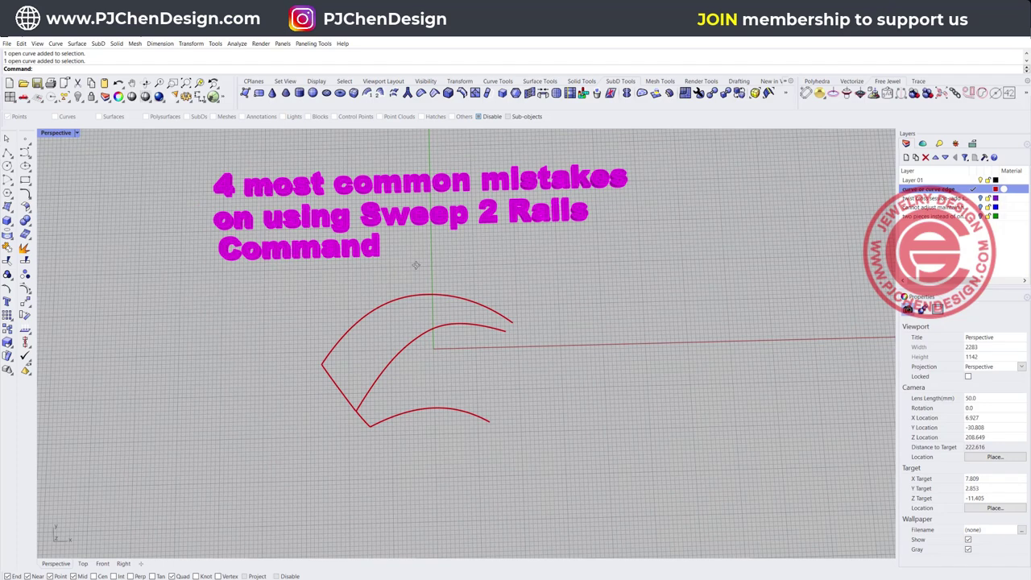
{"action": "right_click_drag", "start_coordinate": [416, 266], "coordinate": [415, 253]}
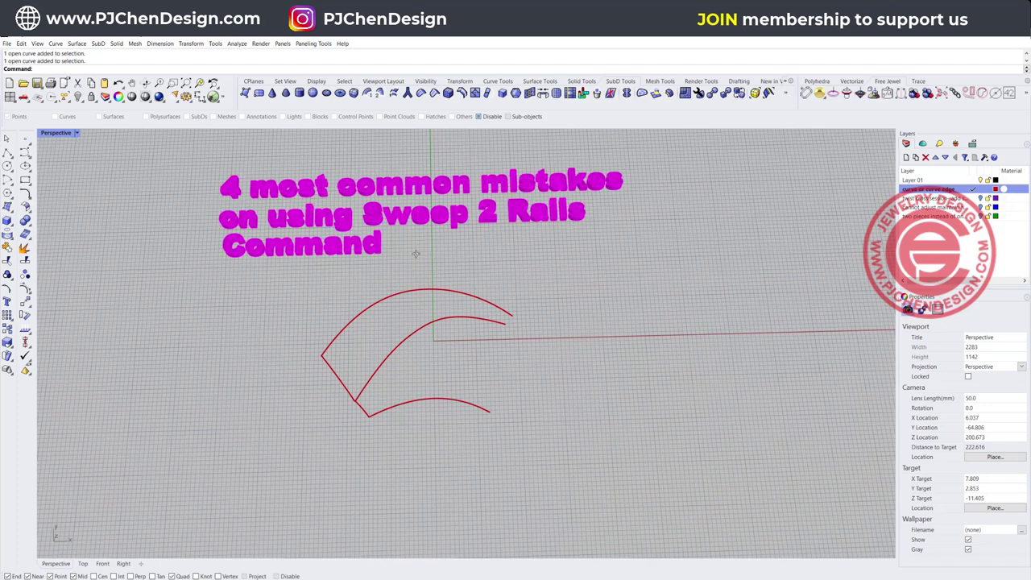
{"action": "right_click_drag", "start_coordinate": [408, 407], "coordinate": [410, 341]}
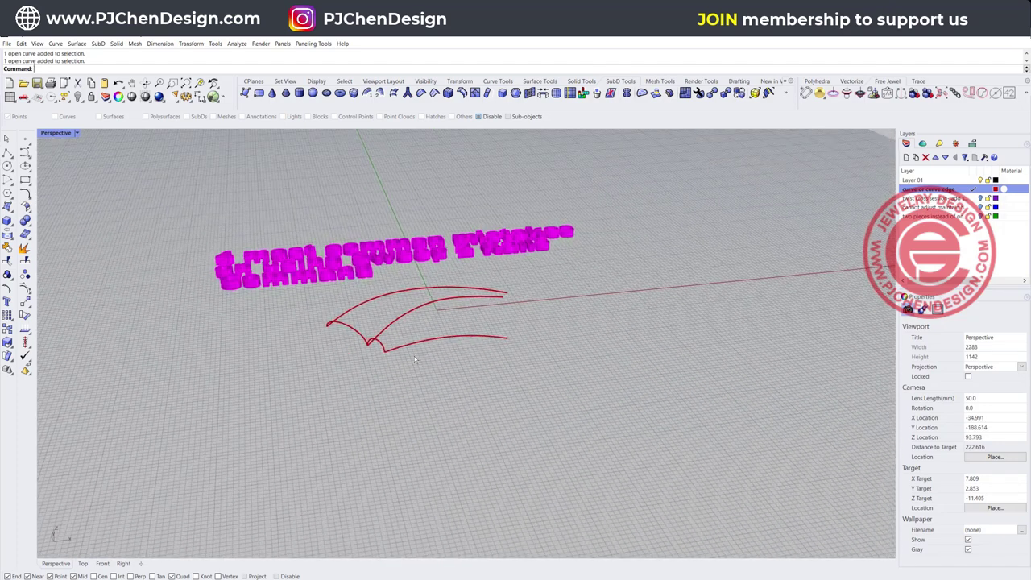
{"action": "scroll", "coordinate": [408, 341], "scroll_direction": "up", "scroll_amount": 8}
{"action": "left_click", "coordinate": [341, 322]}
{"action": "left_click", "coordinate": [440, 315]}
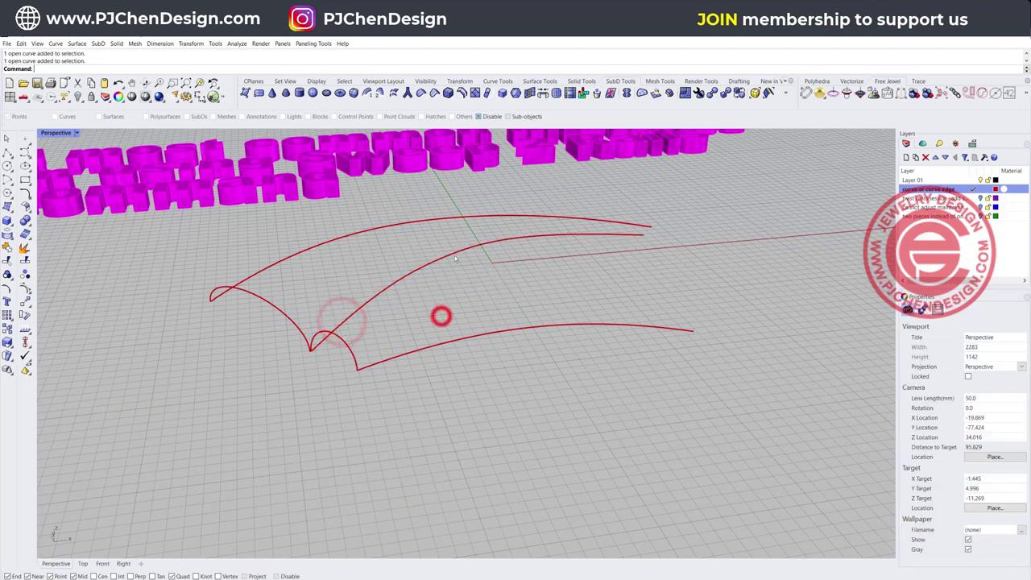
Make the twisted cross-section layer current with the curve-or-edge layer hidden, and set the current layer's colour to black.
{"action": "key", "text": "Home"}
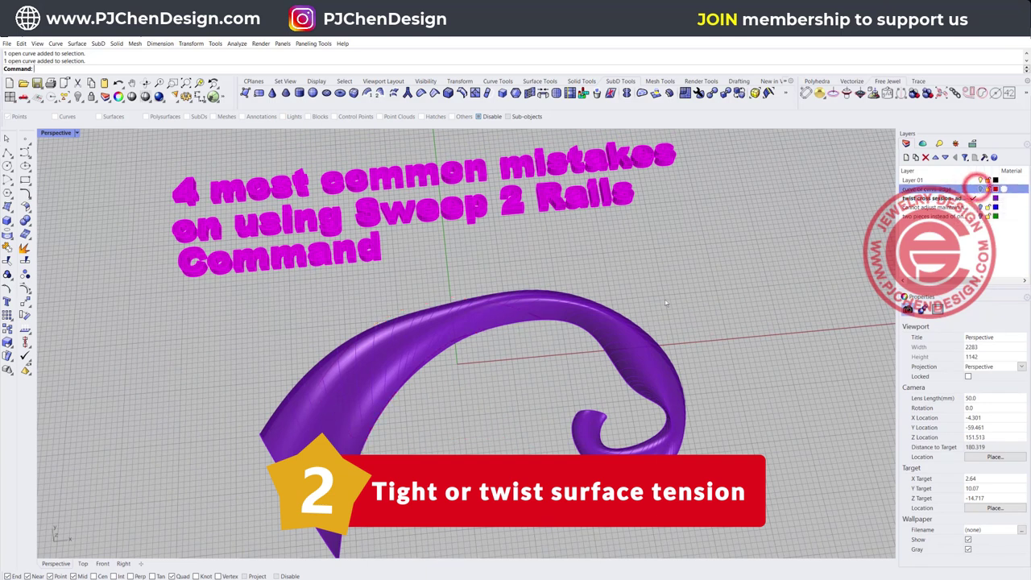
{"action": "right_click_drag", "start_coordinate": [544, 310], "coordinate": [499, 264], "text": "shift"}
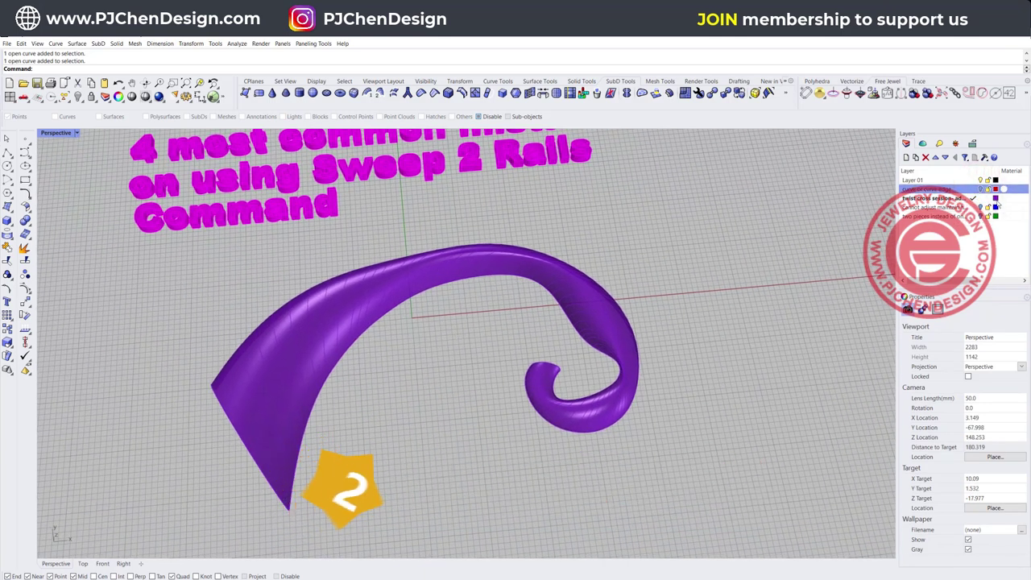
{"action": "left_click", "coordinate": [996, 198]}
{"action": "left_click", "coordinate": [596, 209]}
{"action": "left_click", "coordinate": [649, 295]}
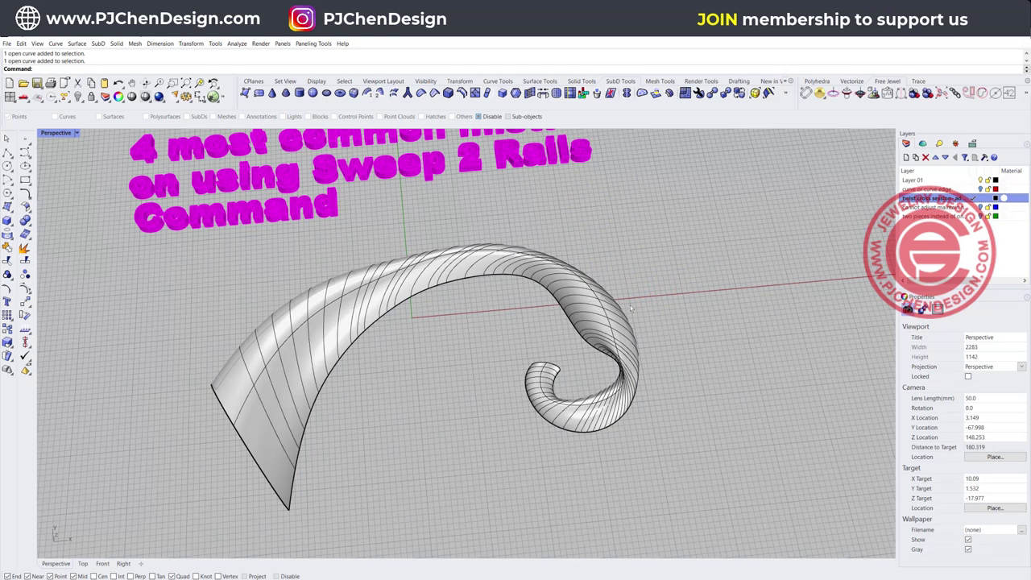
Examine the swept surface's isocurves around the tight inner bend near the spiral end in the four-view layout, mainly from the top.
{"action": "mouse_move", "coordinate": [586, 442]}
{"action": "right_mouse_down"}
{"action": "mouse_move", "coordinate": [559, 403]}
{"action": "mouse_move", "coordinate": [570, 443]}
{"action": "right_mouse_up"}
{"action": "double_click", "coordinate": [60, 134]}
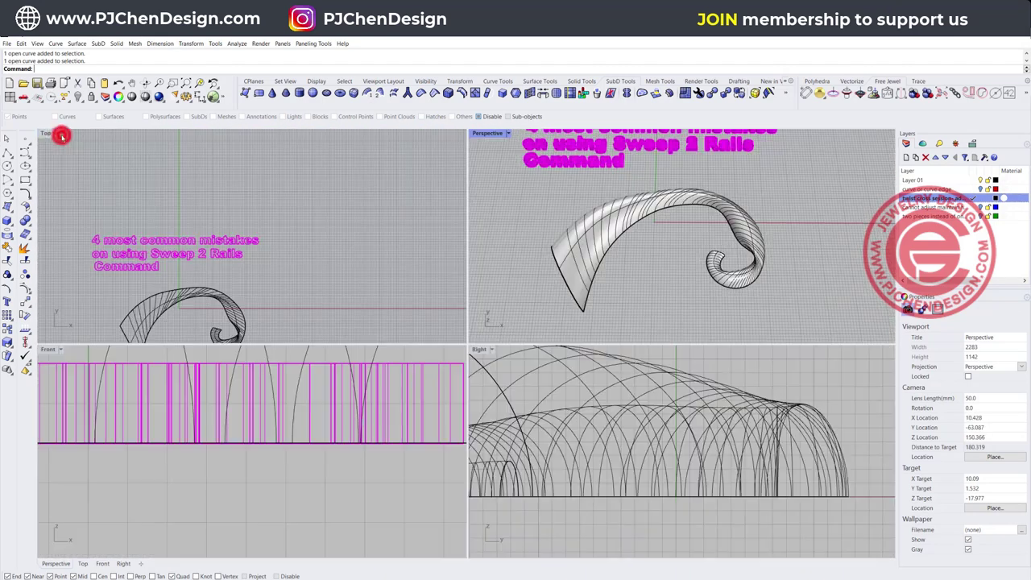
{"action": "scroll", "coordinate": [265, 225], "scroll_direction": "up", "scroll_amount": 10}
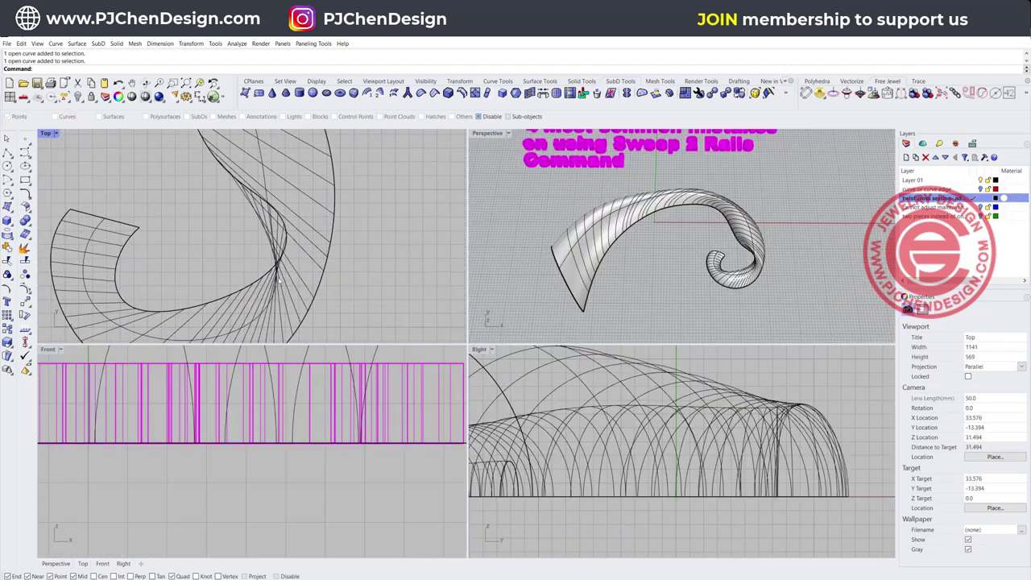
{"action": "right_click_drag", "start_coordinate": [274, 216], "coordinate": [311, 202]}
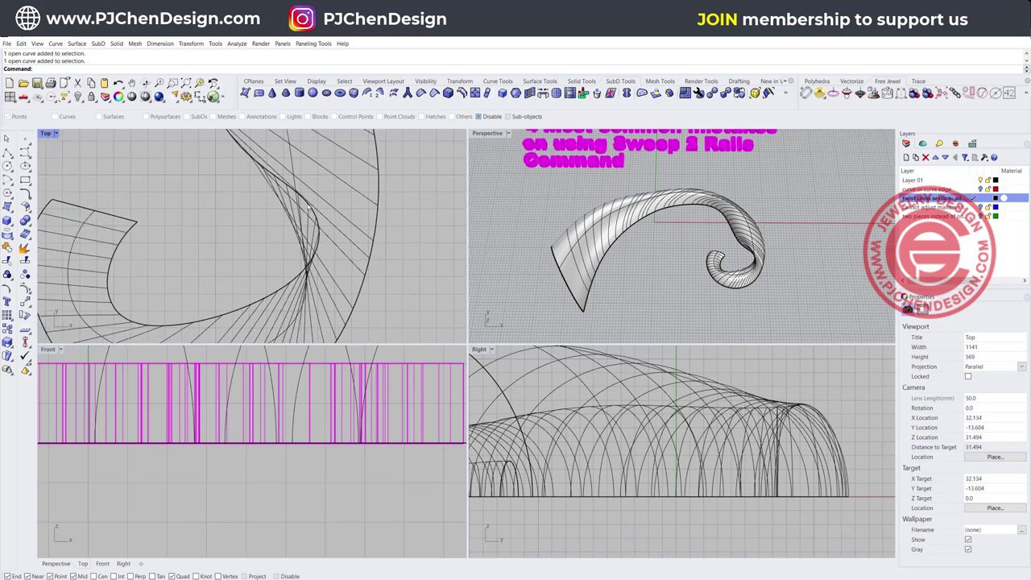
{"action": "scroll", "coordinate": [314, 213], "scroll_direction": "down", "scroll_amount": 3}
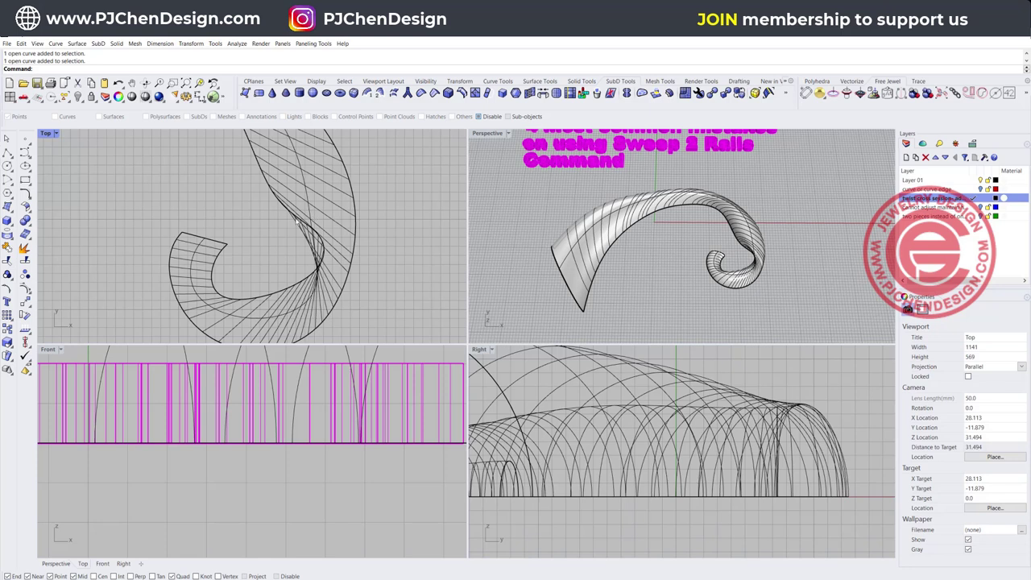
{"action": "right_click_drag", "start_coordinate": [304, 300], "coordinate": [306, 284]}
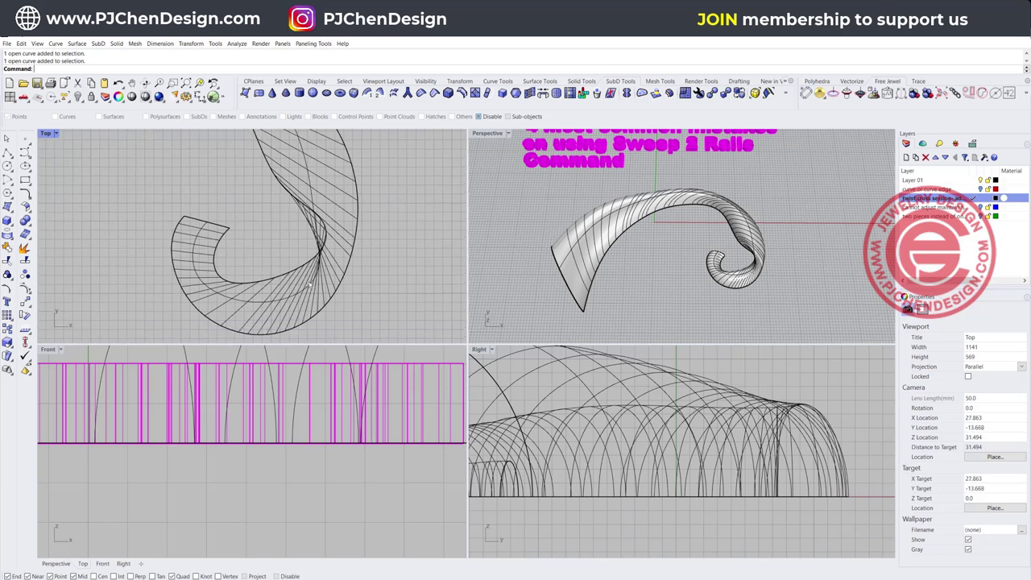
{"action": "right_click_drag", "start_coordinate": [687, 260], "coordinate": [673, 243]}
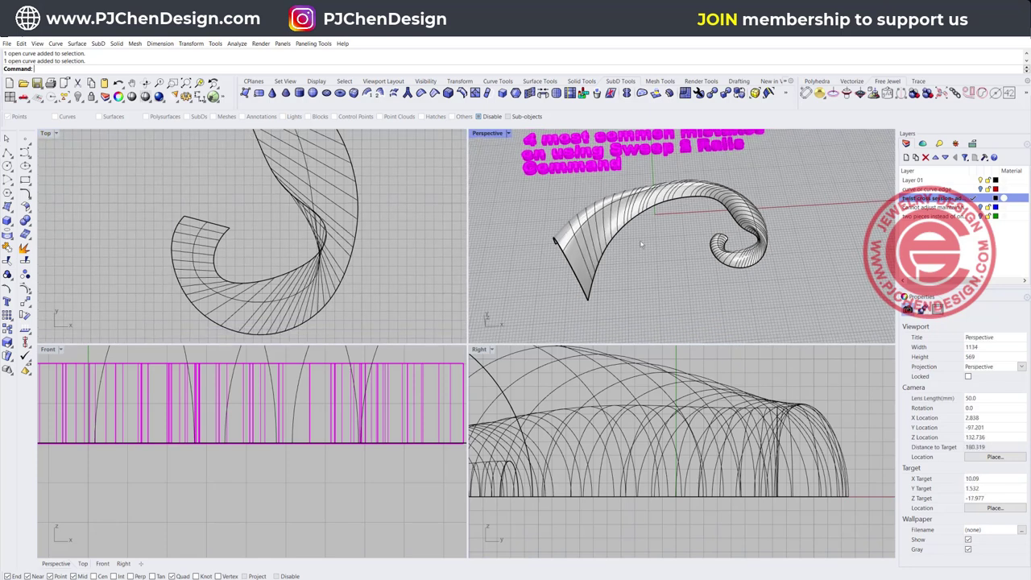
{"action": "left_click", "coordinate": [593, 242]}
{"action": "right_click_drag", "start_coordinate": [593, 242], "coordinate": [608, 282]}
{"action": "scroll", "coordinate": [319, 269], "scroll_direction": "down", "scroll_amount": 3}
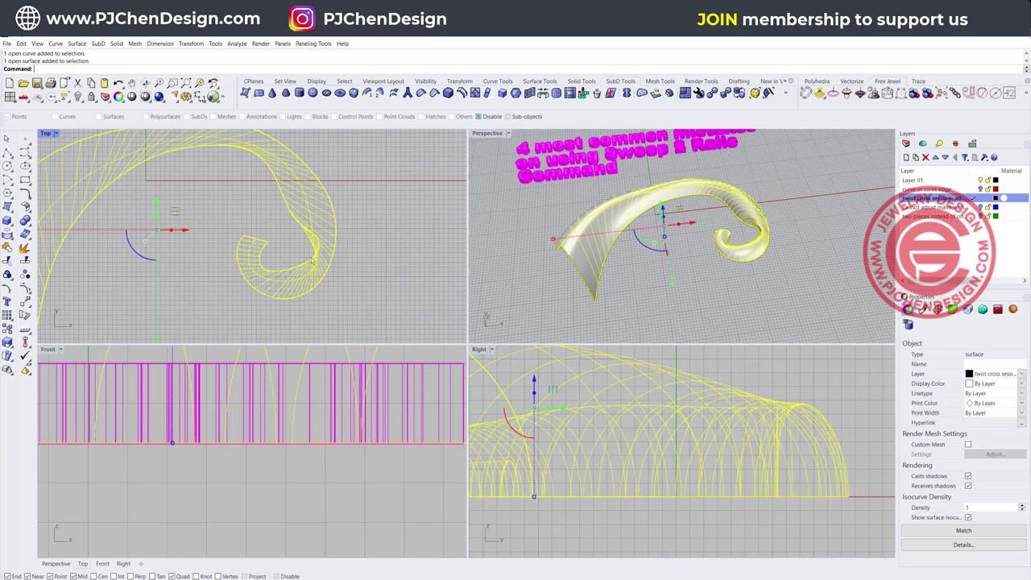
{"action": "scroll", "coordinate": [282, 218], "scroll_direction": "up", "scroll_amount": 2}
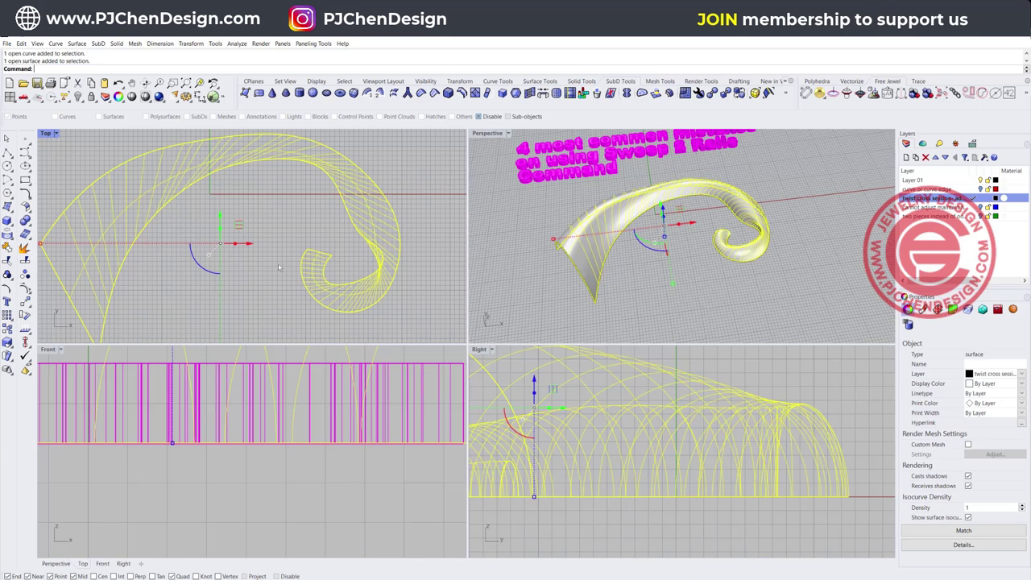
Delete the twisted swept surface, keeping its rails and profile curve.
{"action": "left_click", "coordinate": [684, 287]}
{"action": "left_click", "coordinate": [603, 237]}
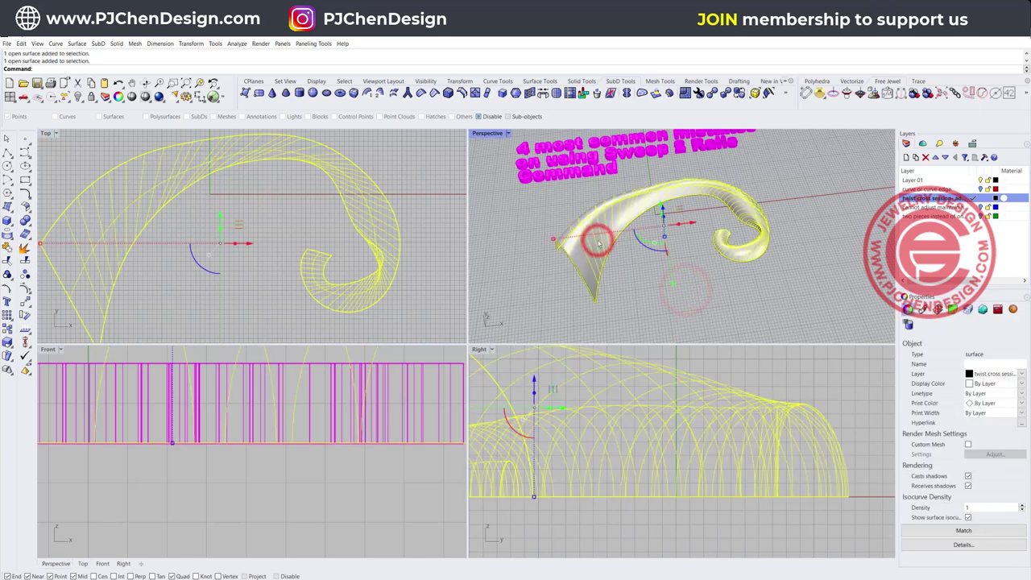
{"action": "key", "text": "Delete"}
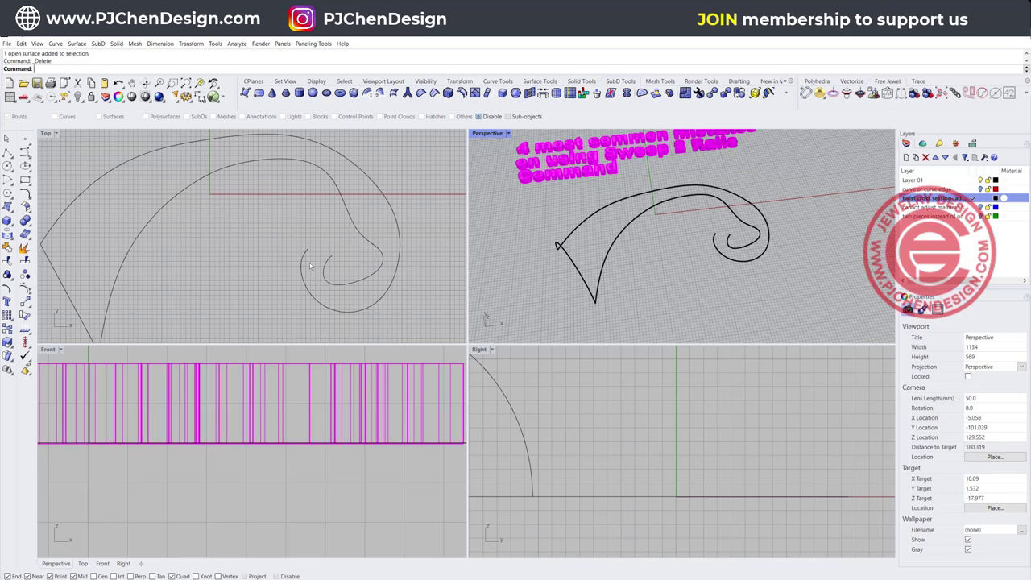
Check the inner and outer rails' point counts with Rebuild, cancelling each time, and compare how their control points are distributed.
{"action": "left_click", "coordinate": [381, 249]}
{"action": "type", "text": "Rebuild"}
{"action": "key", "text": "Return"}
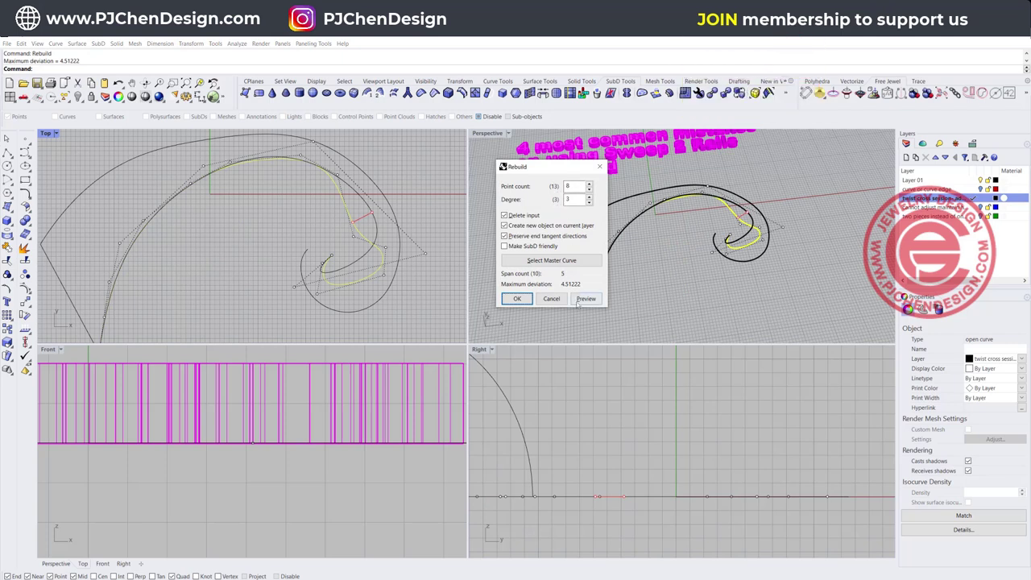
{"action": "left_click", "coordinate": [551, 299]}
{"action": "right_click", "coordinate": [396, 222]}
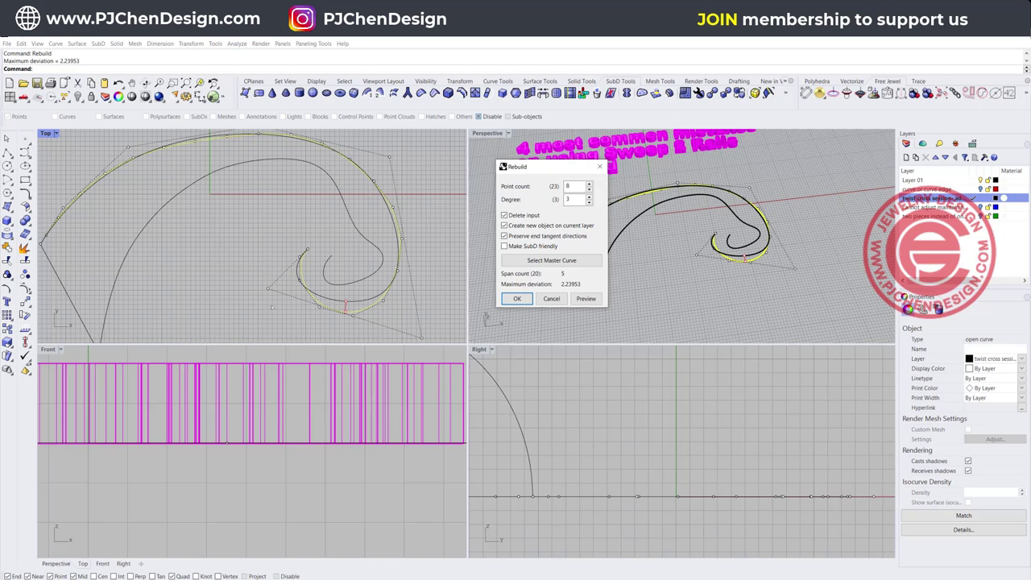
{"action": "left_click", "coordinate": [553, 298]}
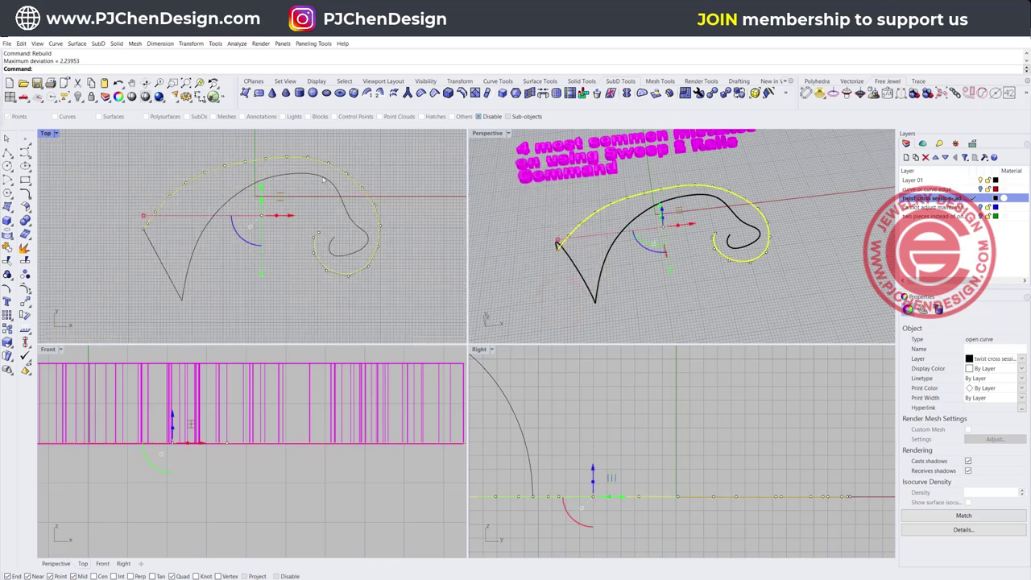
{"action": "left_click", "coordinate": [341, 195]}
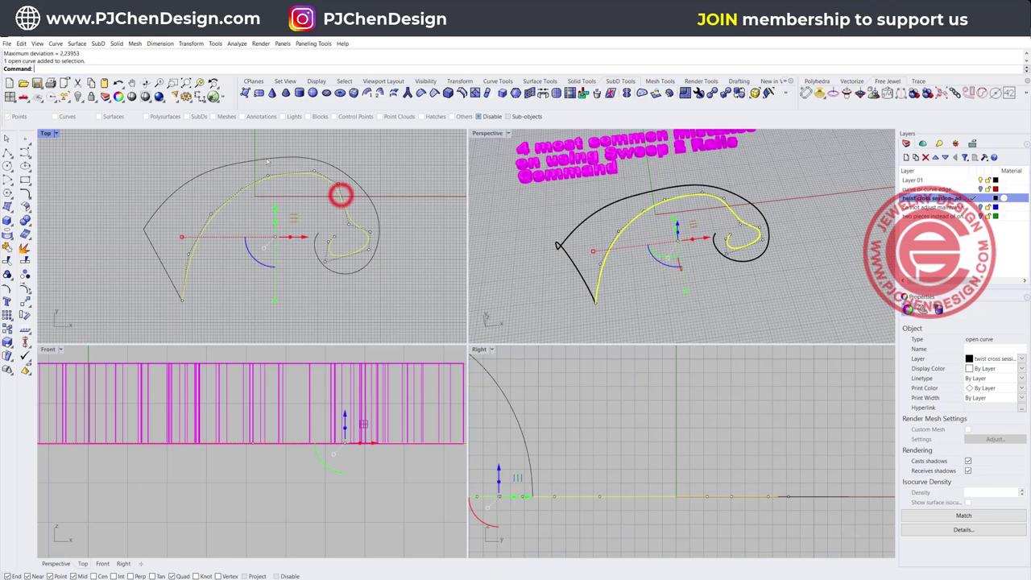
{"action": "left_click", "coordinate": [345, 276]}
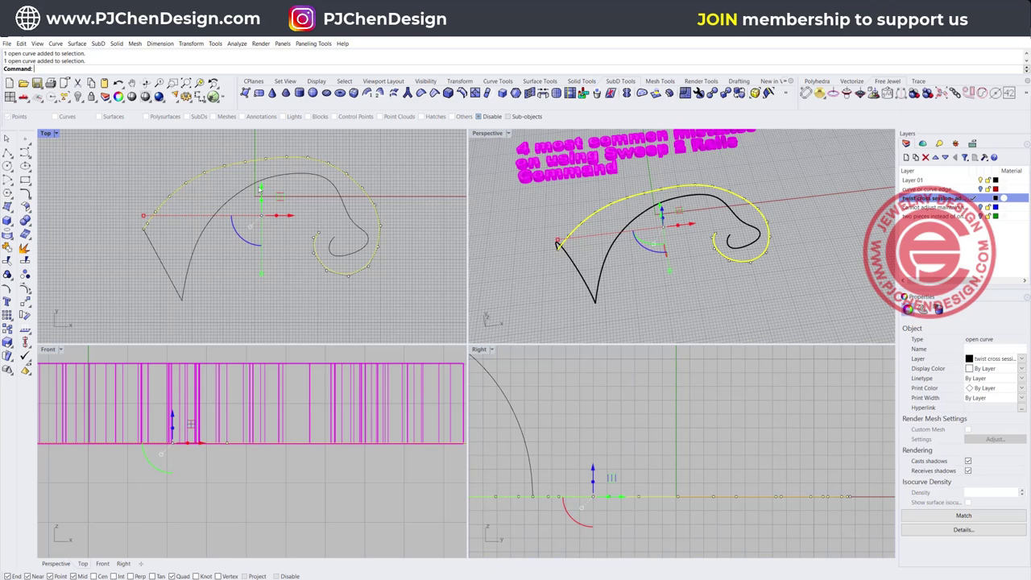
{"action": "left_click", "coordinate": [240, 266]}
Set up a Sweep 2 Rails from the outer spiral rail and the inner rail, using the arched curve at their wide end as profile.
{"action": "scroll", "coordinate": [311, 227], "scroll_direction": "up", "scroll_amount": 2}
{"action": "right_click_drag", "start_coordinate": [538, 252], "coordinate": [546, 229]}
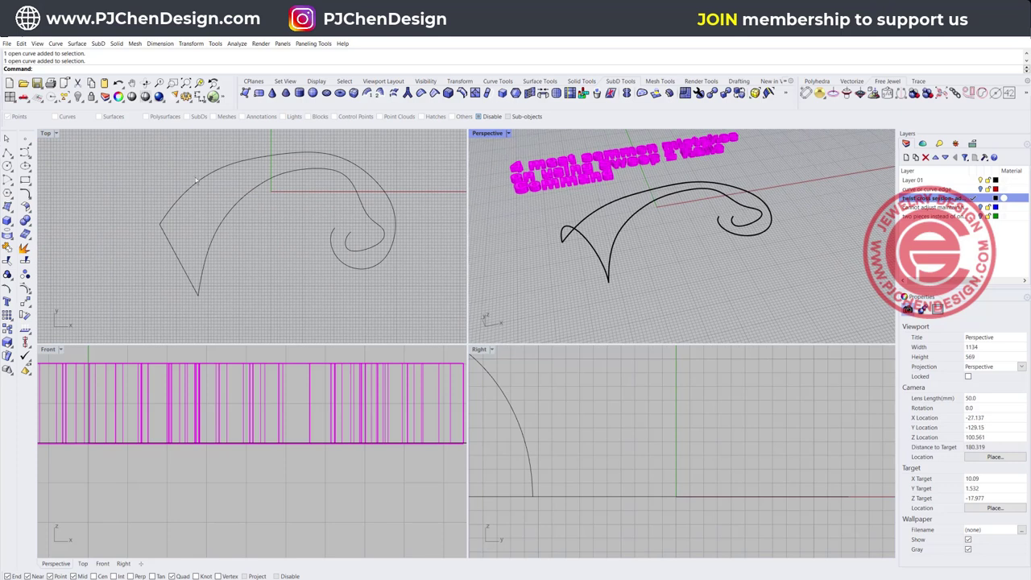
{"action": "left_click", "coordinate": [77, 43]}
{"action": "left_click", "coordinate": [91, 81]}
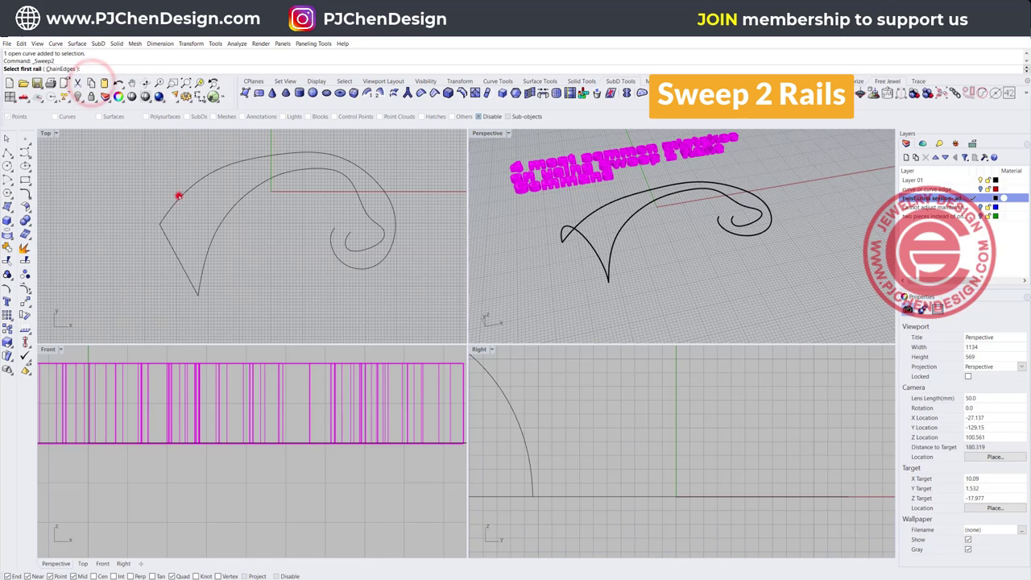
{"action": "left_click", "coordinate": [178, 195]}
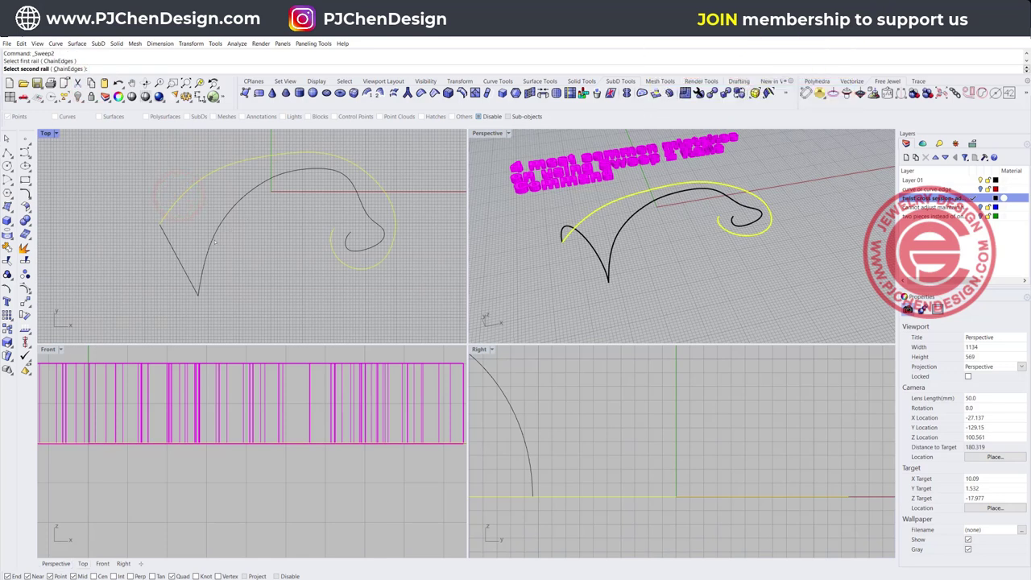
{"action": "left_click", "coordinate": [212, 239]}
{"action": "left_click", "coordinate": [176, 255]}
{"action": "scroll", "coordinate": [567, 237], "scroll_direction": "up", "scroll_amount": 6}
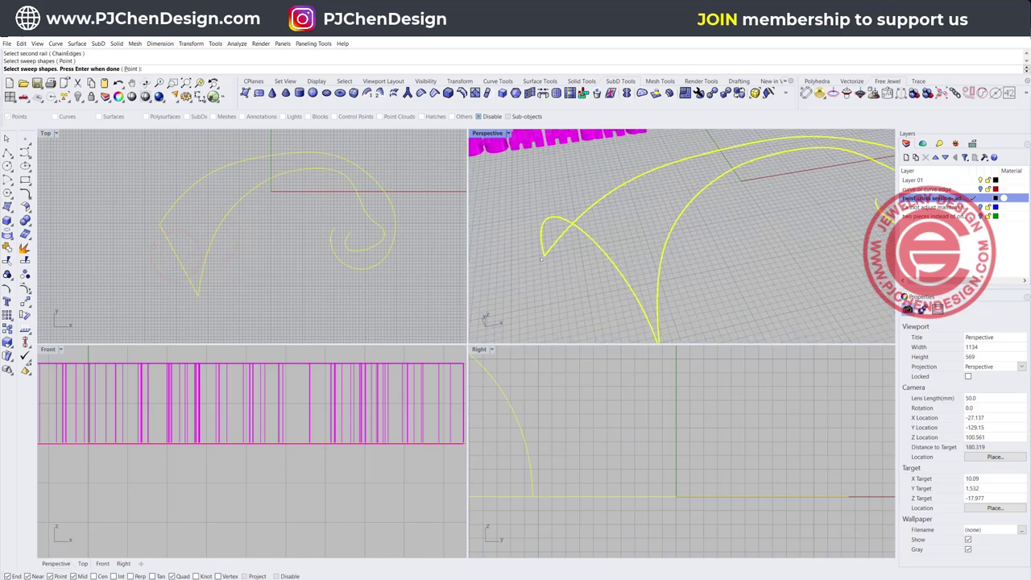
{"action": "scroll", "coordinate": [541, 258], "scroll_direction": "down", "scroll_amount": 5}
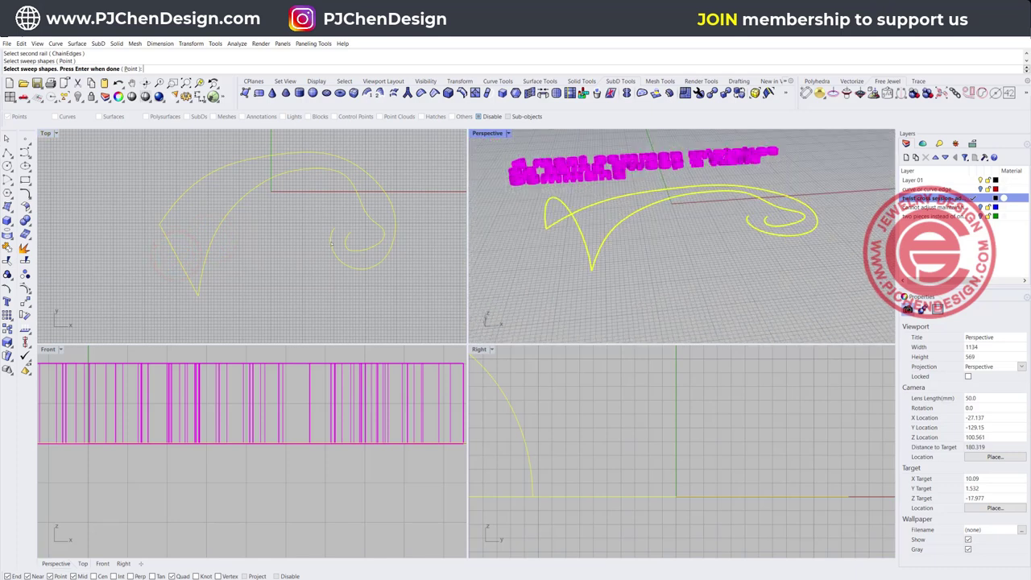
{"action": "key", "text": "Return"}
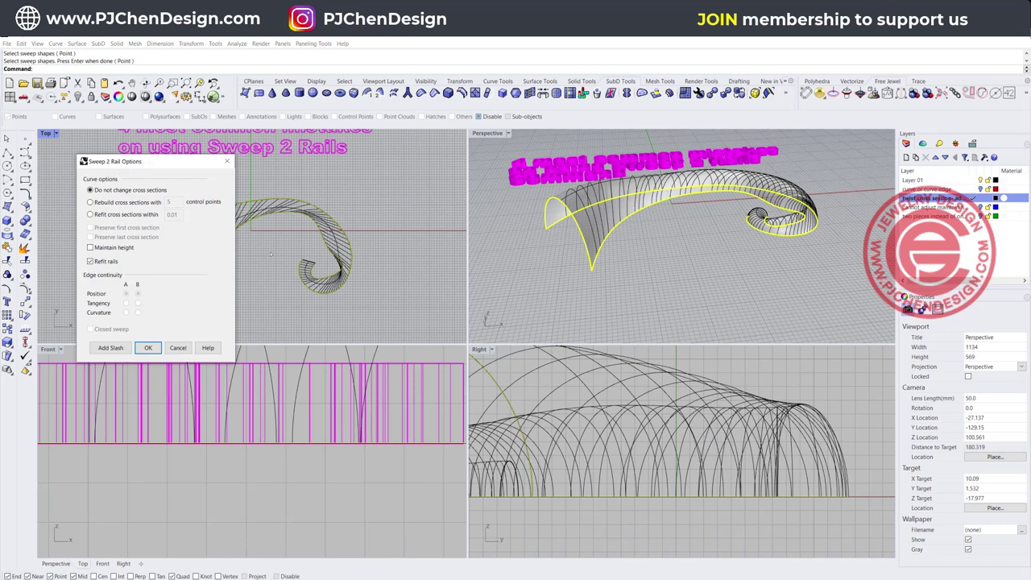
In the enlarged top view, add a first slash to the sweep, joining inner and outer rails across the arch's crest.
{"action": "left_click_drag", "start_coordinate": [177, 166], "coordinate": [670, 187]}
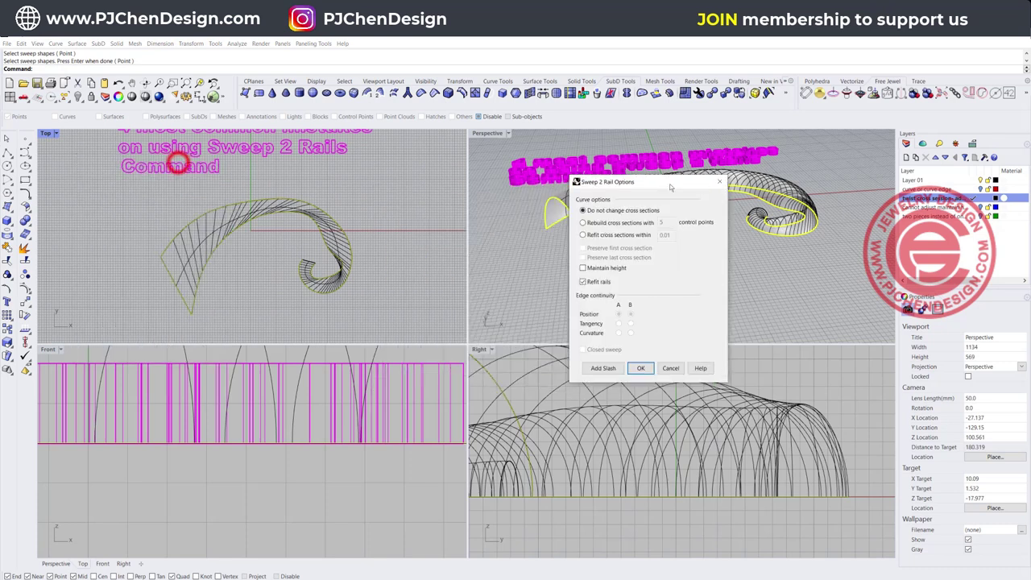
{"action": "double_click", "coordinate": [47, 133]}
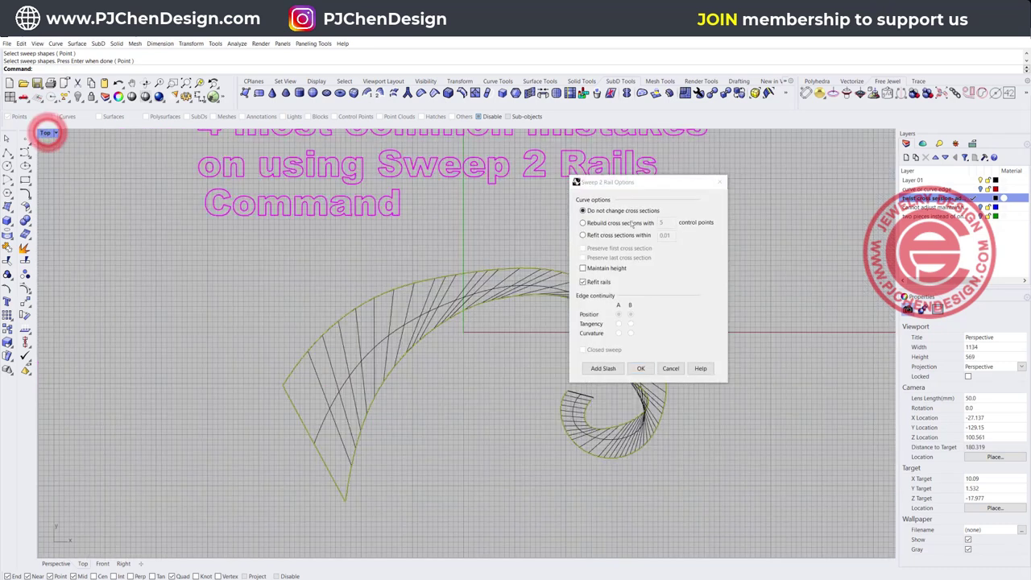
{"action": "left_click_drag", "start_coordinate": [654, 183], "coordinate": [757, 171]}
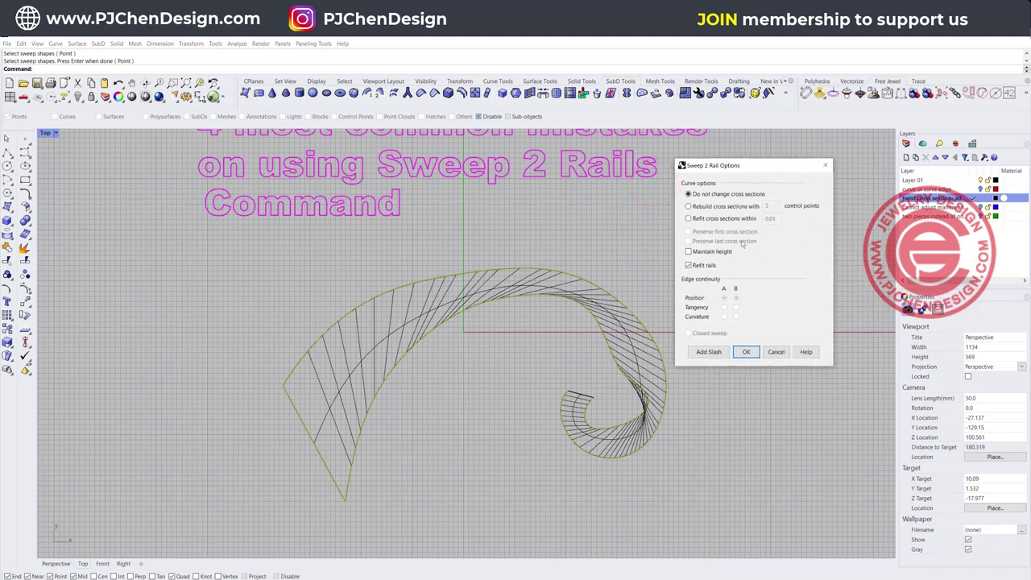
{"action": "left_click", "coordinate": [703, 358]}
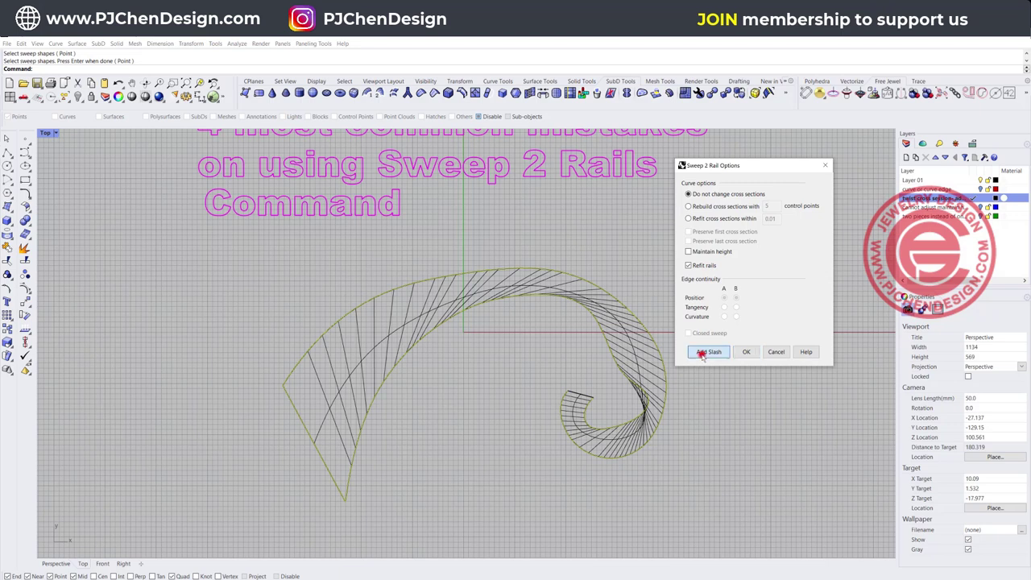
{"action": "left_click", "coordinate": [498, 299]}
{"action": "left_click", "coordinate": [495, 275]}
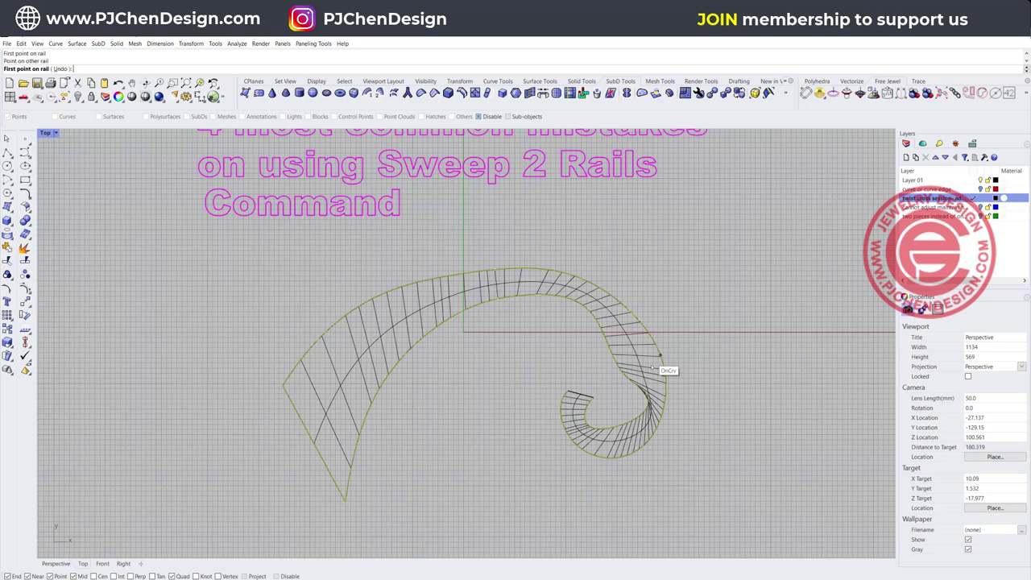
Add three more slashes between the rails, before, at and past the tight inner bend, and create the swept surface.
{"action": "left_click", "coordinate": [615, 360]}
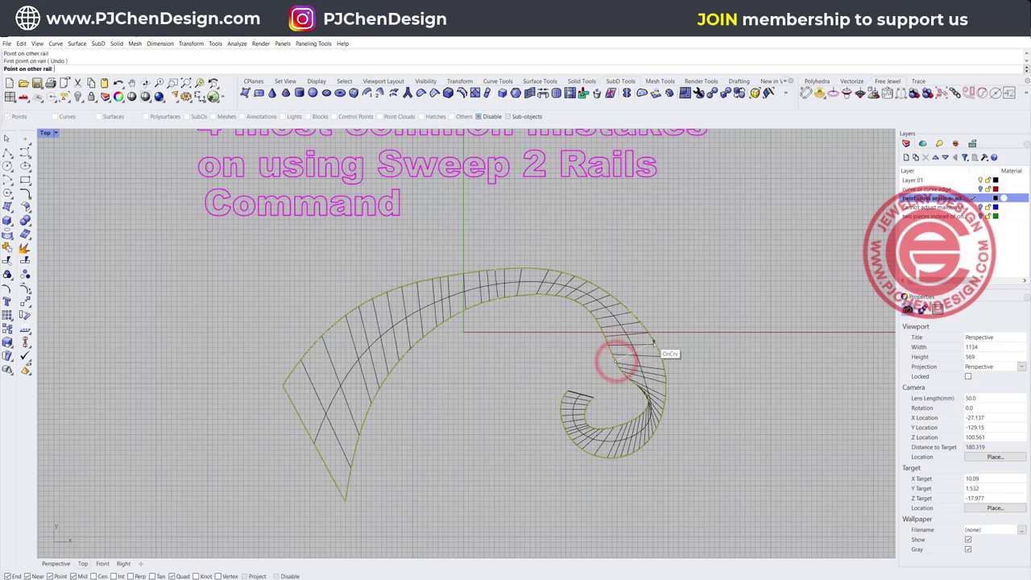
{"action": "left_click", "coordinate": [654, 344]}
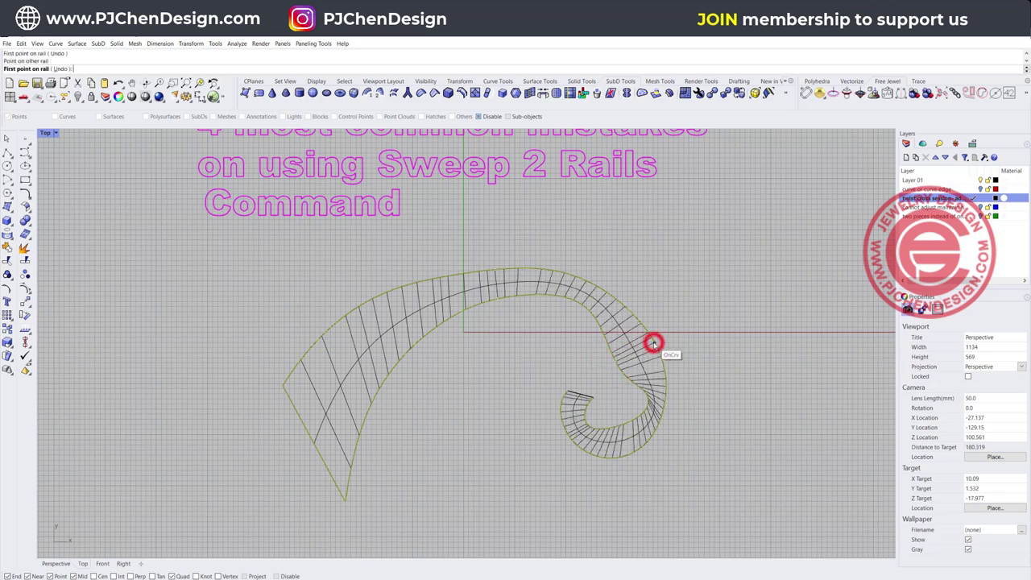
{"action": "scroll", "coordinate": [650, 400], "scroll_direction": "up", "scroll_amount": 3}
{"action": "left_click", "coordinate": [647, 411]}
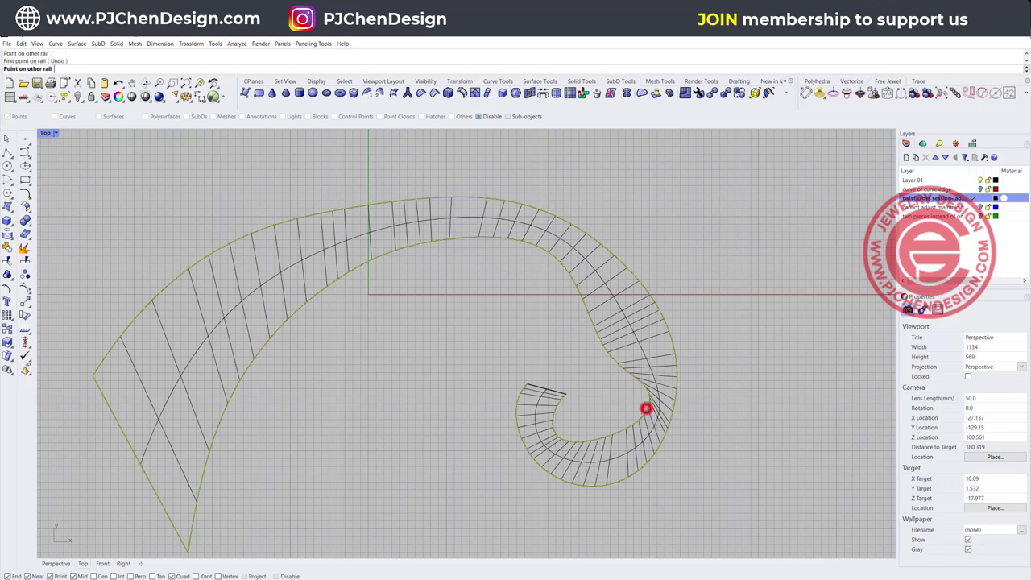
{"action": "left_click", "coordinate": [667, 419]}
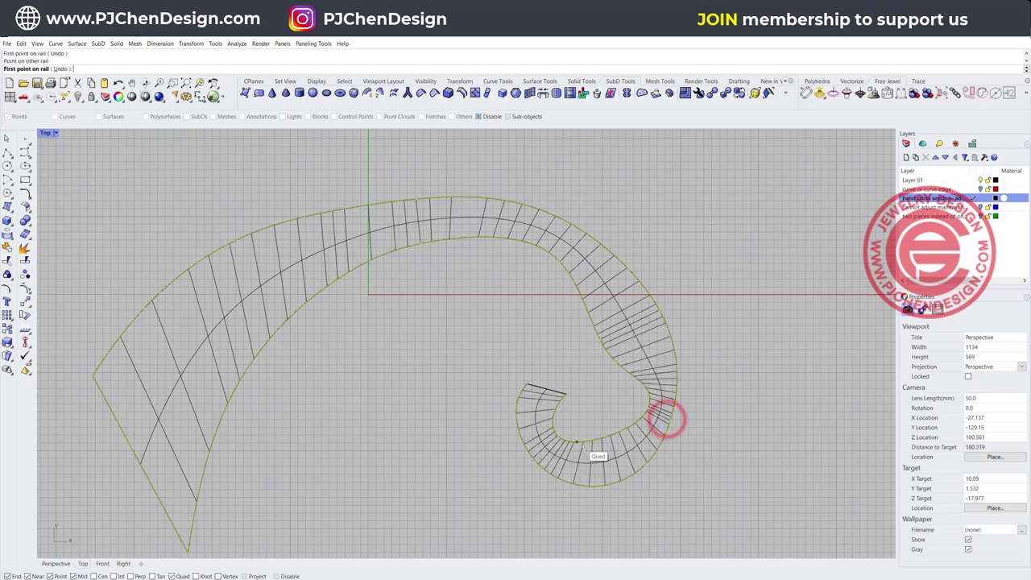
{"action": "left_click", "coordinate": [597, 446]}
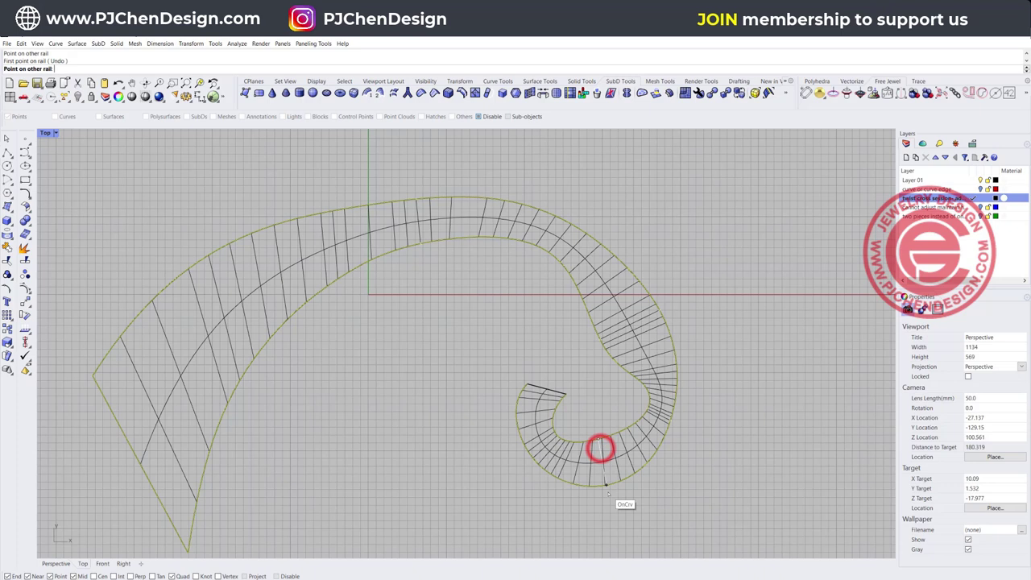
{"action": "left_click", "coordinate": [608, 490]}
{"action": "scroll", "coordinate": [564, 438], "scroll_direction": "down", "scroll_amount": 2}
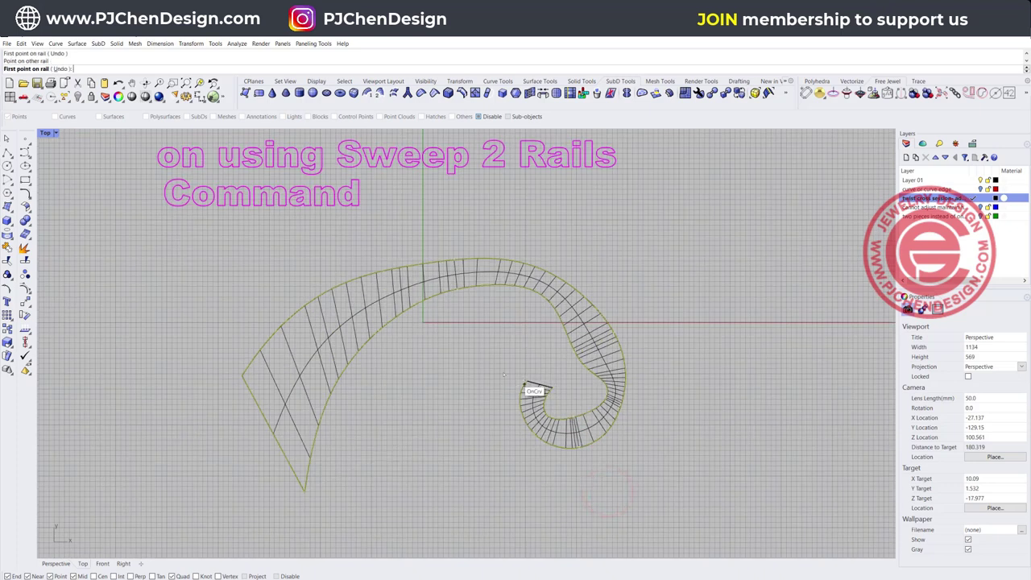
{"action": "key", "text": "Return"}
{"action": "left_click", "coordinate": [745, 352]}
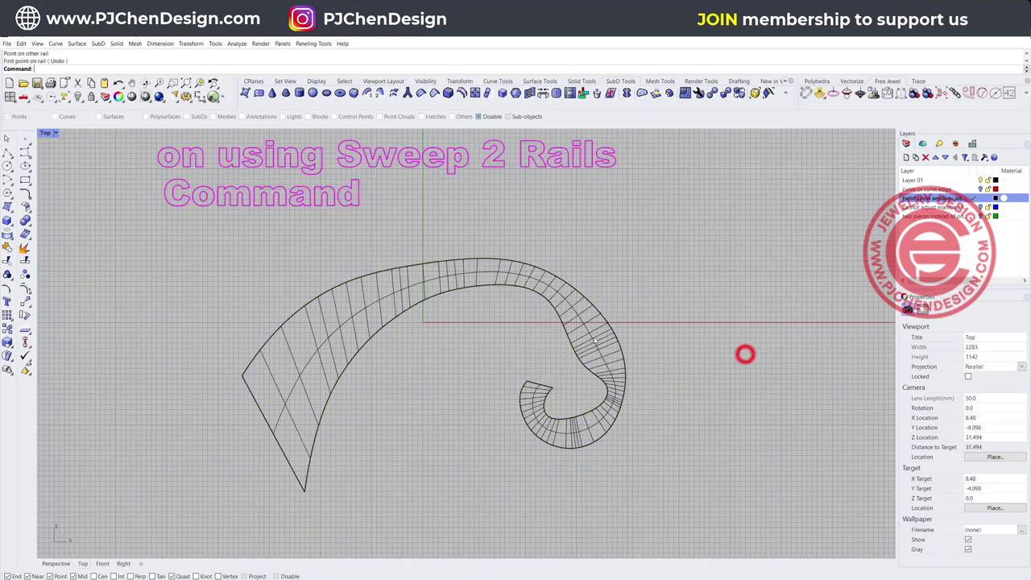
Examine the slashed sweep's shape and isocurves around the inner bend in the four-view layout, mainly in perspective.
{"action": "double_click", "coordinate": [48, 133]}
{"action": "right_click_drag", "start_coordinate": [709, 206], "coordinate": [761, 256]}
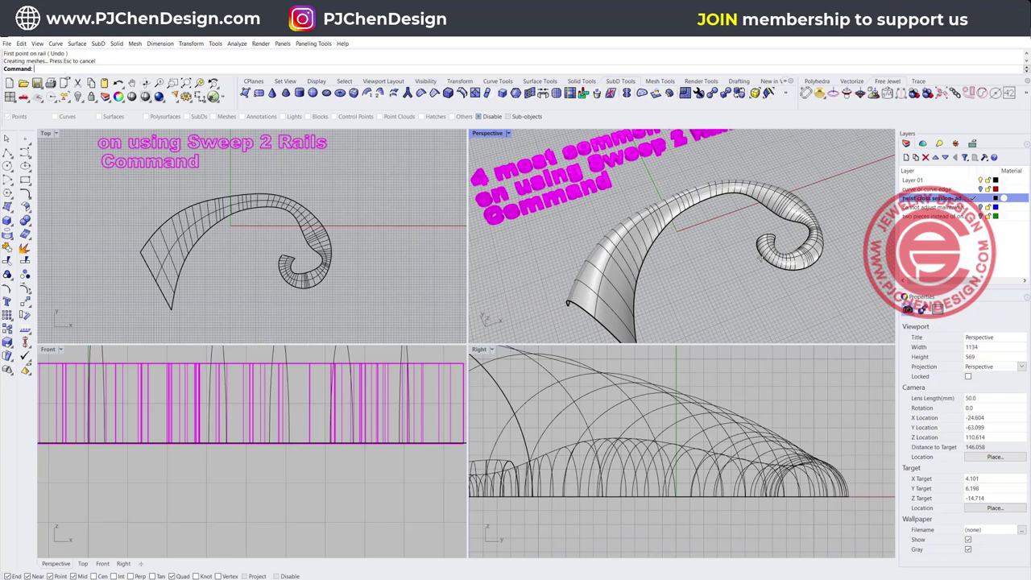
{"action": "scroll", "coordinate": [291, 222], "scroll_direction": "down", "scroll_amount": 4}
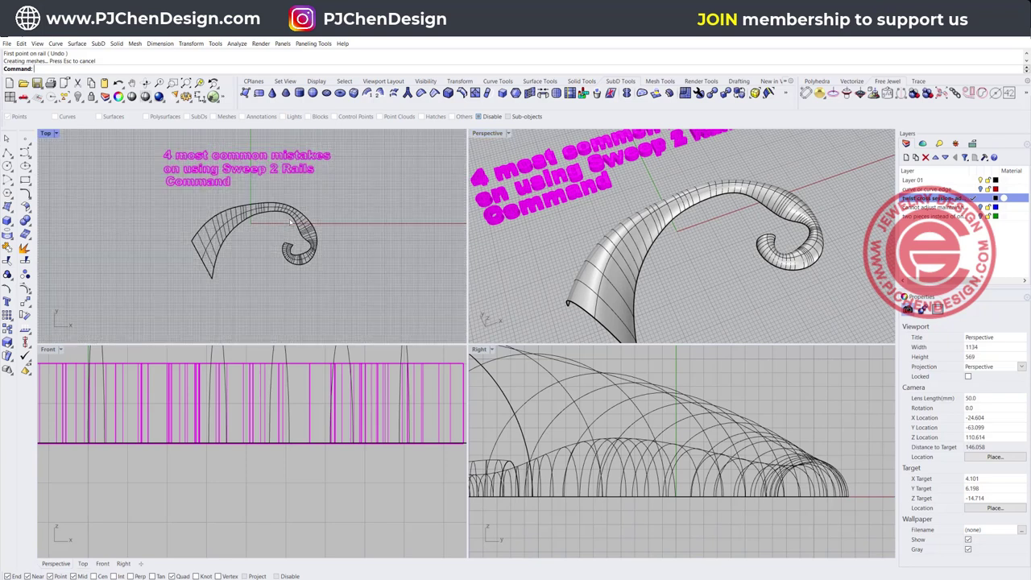
{"action": "right_click_drag", "start_coordinate": [699, 230], "coordinate": [614, 240]}
{"action": "scroll", "coordinate": [690, 253], "scroll_direction": "down", "scroll_amount": 4}
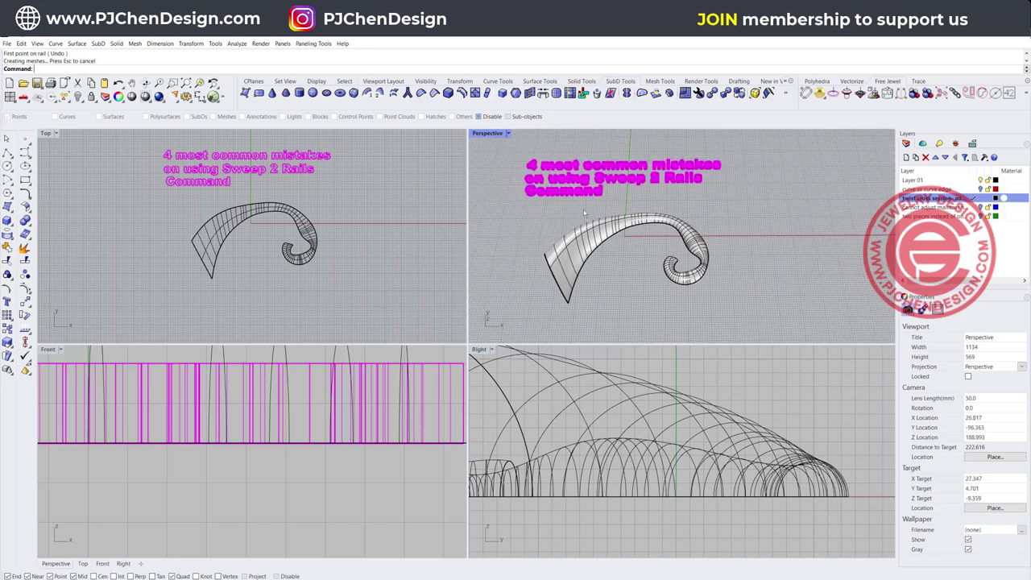
{"action": "left_click", "coordinate": [638, 255]}
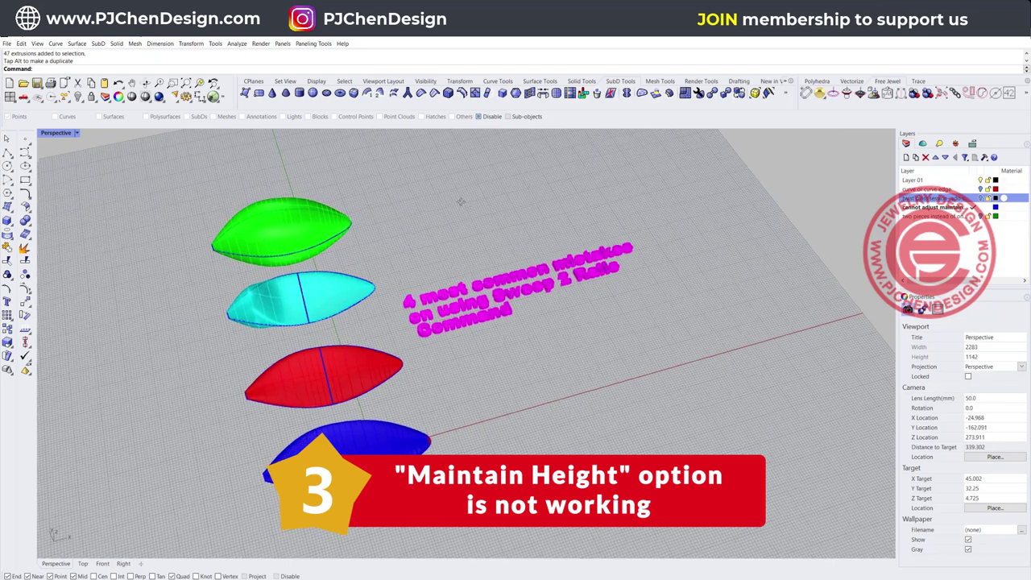
Delete the green swept surface at the far end of the row, keeping its rails and profile curve.
{"action": "right_click_drag", "start_coordinate": [461, 202], "coordinate": [407, 198]}
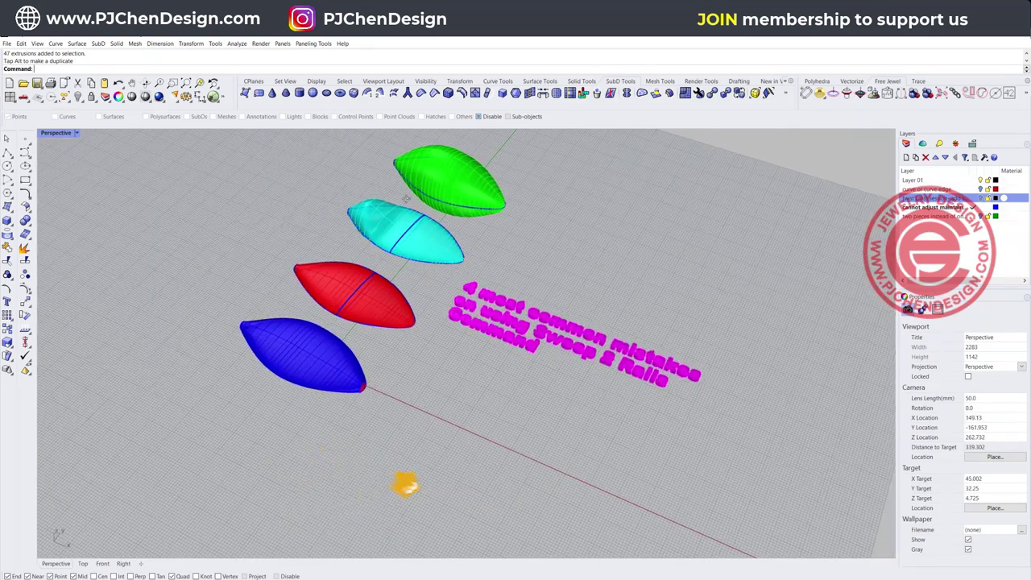
{"action": "left_click", "coordinate": [476, 172]}
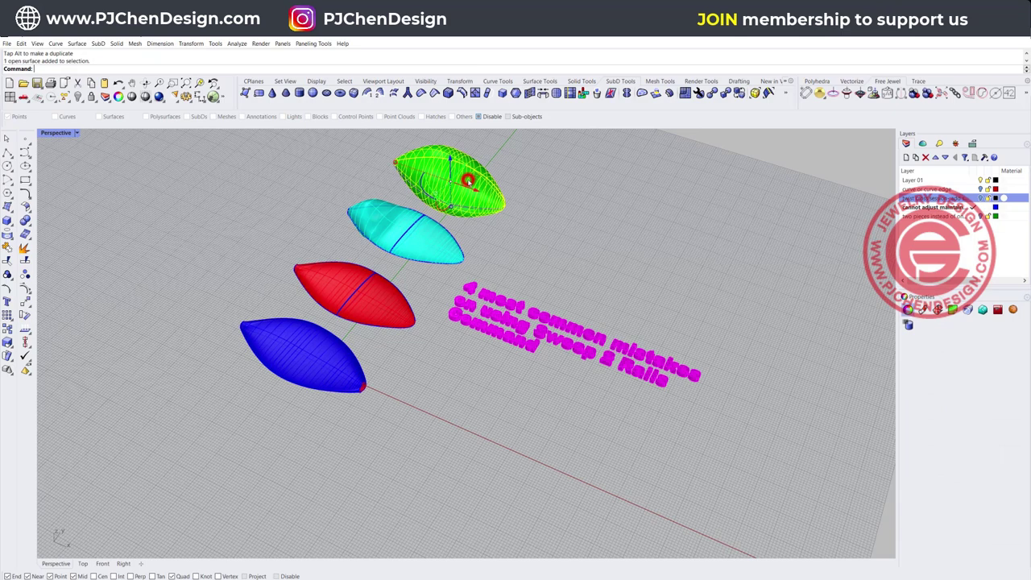
{"action": "key", "text": "Delete"}
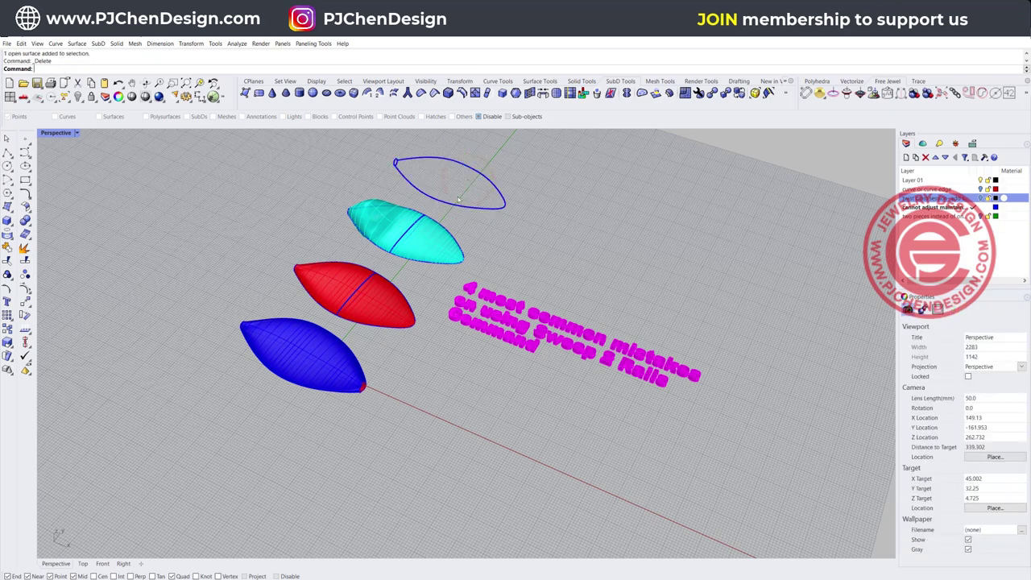
Identify the two rails and the small closed profile curve by selecting each in turn, and clear the selection.
{"action": "scroll", "coordinate": [445, 173], "scroll_direction": "up", "scroll_amount": 10}
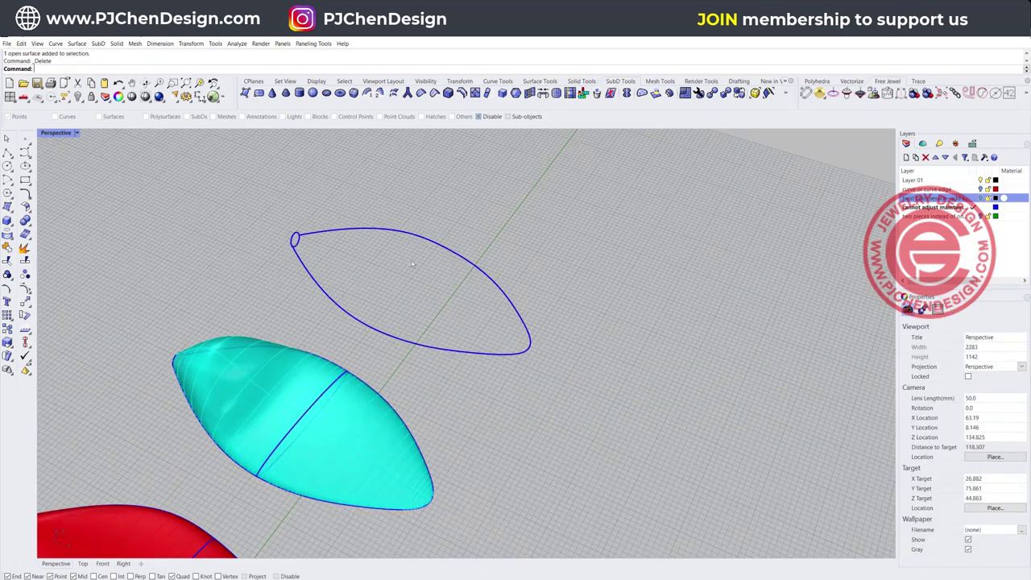
{"action": "right_click_drag", "start_coordinate": [359, 232], "coordinate": [299, 305]}
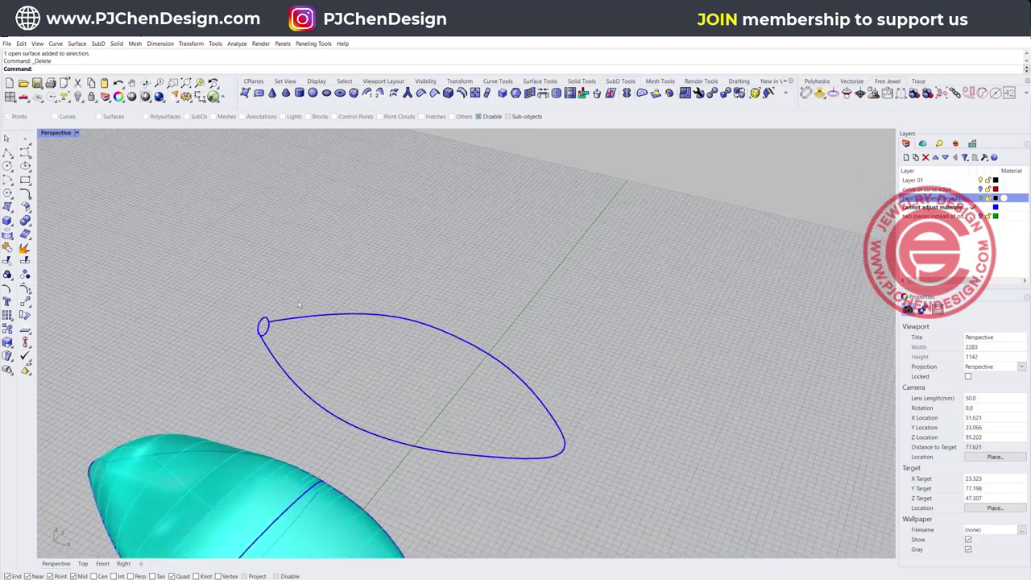
{"action": "left_click", "coordinate": [285, 373]}
{"action": "left_click", "coordinate": [323, 315]}
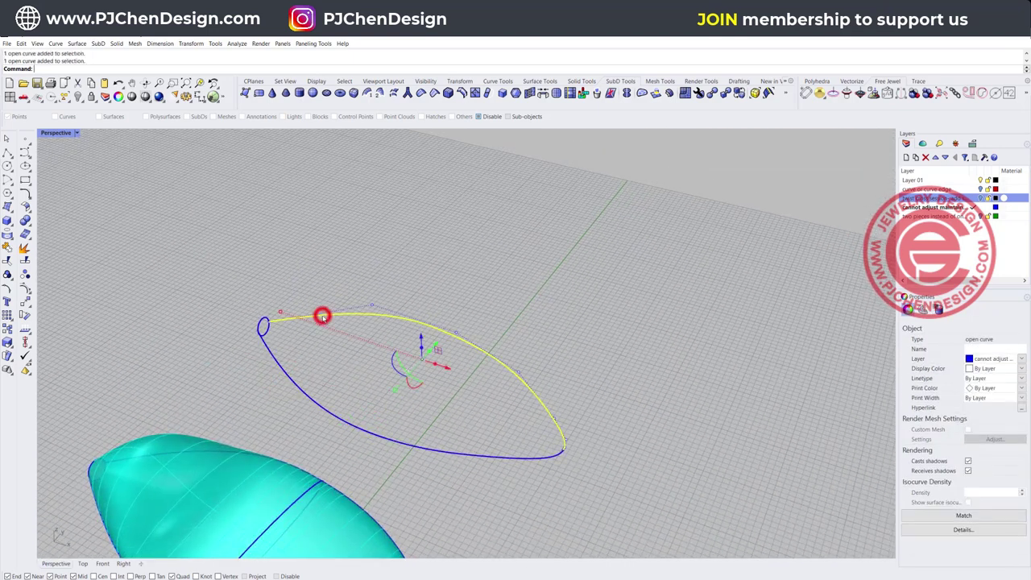
{"action": "right_click_drag", "start_coordinate": [525, 311], "coordinate": [517, 249]}
{"action": "left_click", "coordinate": [256, 296]}
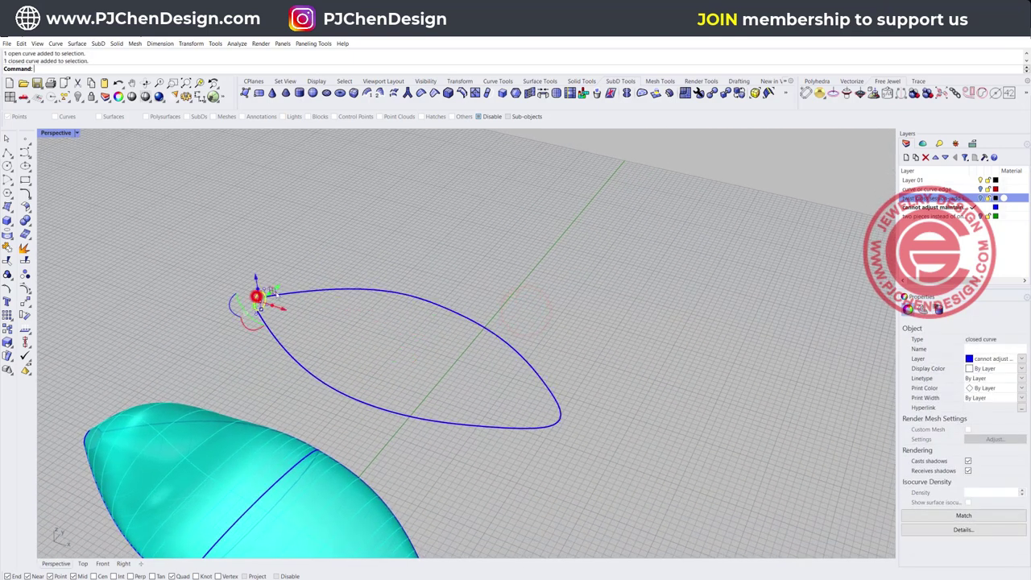
{"action": "left_click", "coordinate": [390, 244]}
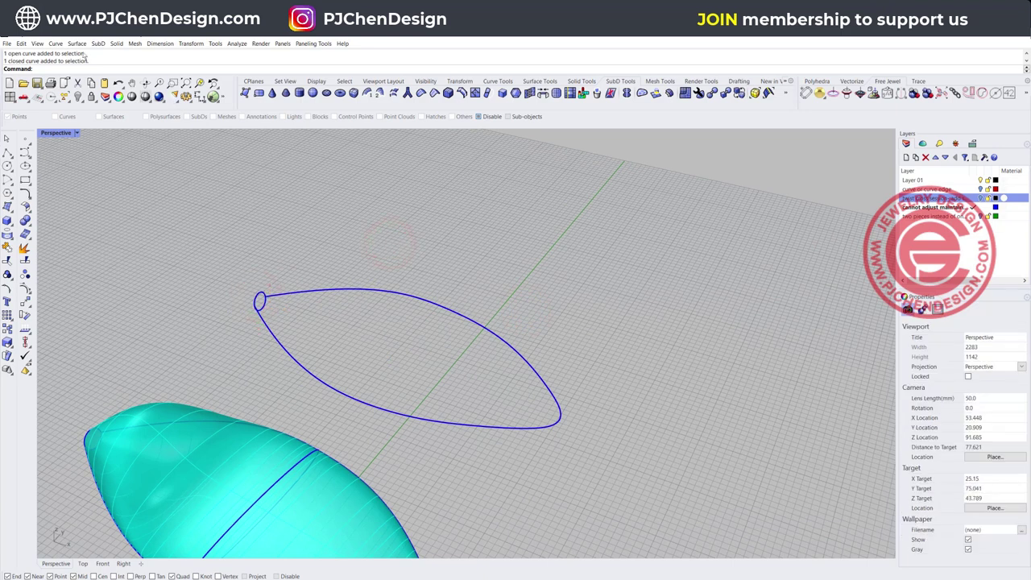
Set up a Sweep 2 Rails from the two leaf-shaped rails with the small closed curve as profile, accepting its seam.
{"action": "left_click", "coordinate": [77, 43]}
{"action": "left_click", "coordinate": [98, 75]}
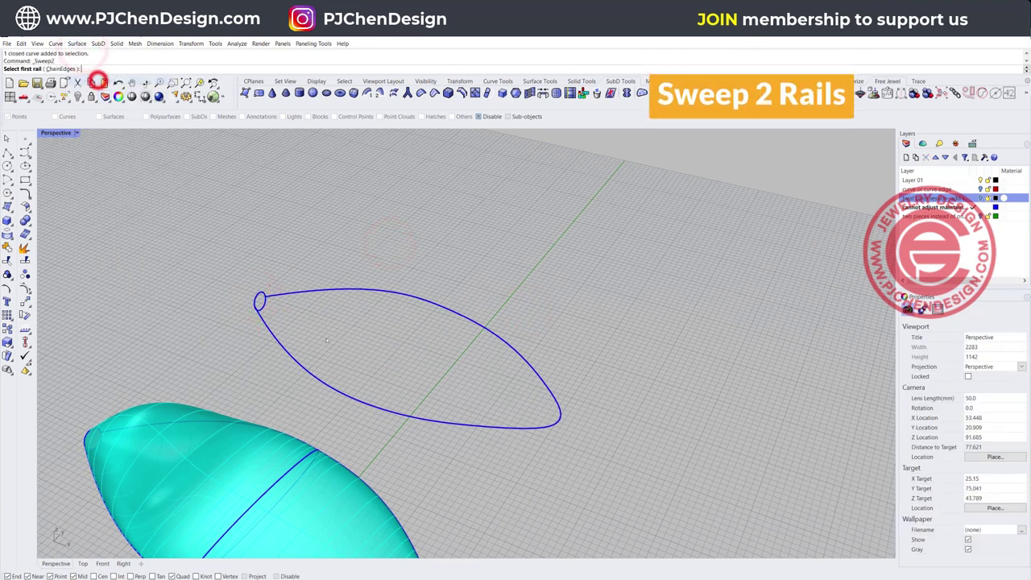
{"action": "left_click", "coordinate": [265, 325]}
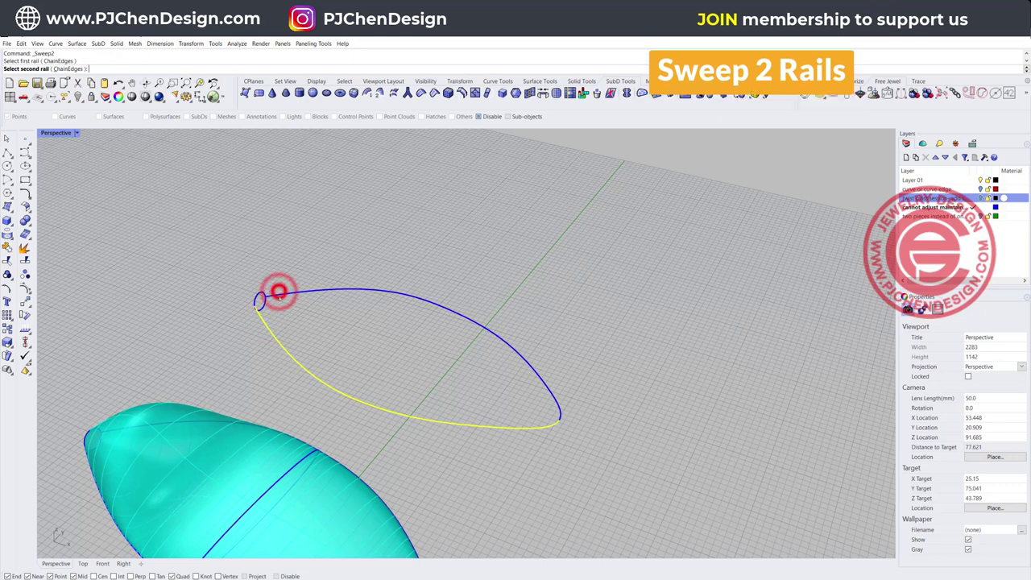
{"action": "left_click", "coordinate": [278, 294]}
{"action": "left_click", "coordinate": [258, 298]}
{"action": "key", "text": "Return"}
{"action": "key", "text": "Return"}
{"action": "right_click_drag", "start_coordinate": [360, 357], "coordinate": [313, 355]}
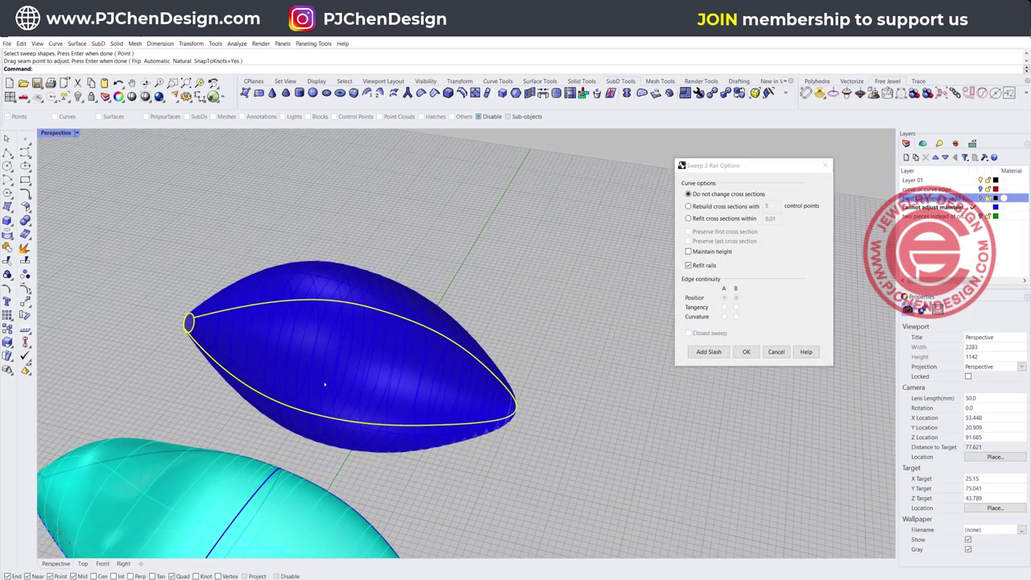
{"action": "scroll", "coordinate": [195, 322], "scroll_direction": "up", "scroll_amount": 3}
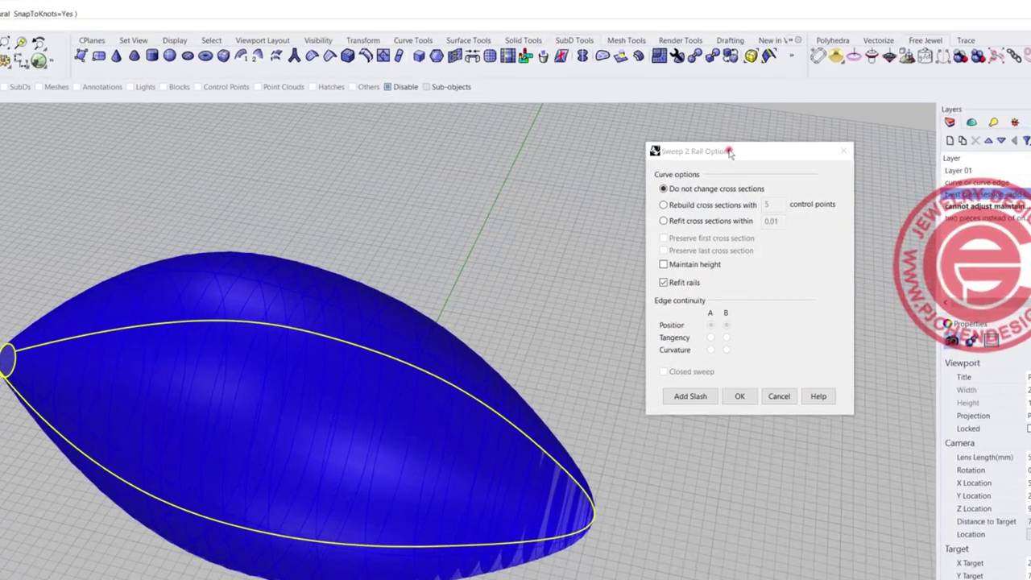
Test the Maintain height option on the sweep preview and create the surface with the option turned off and Refit rails on.
{"action": "left_click_drag", "start_coordinate": [739, 166], "coordinate": [679, 150]}
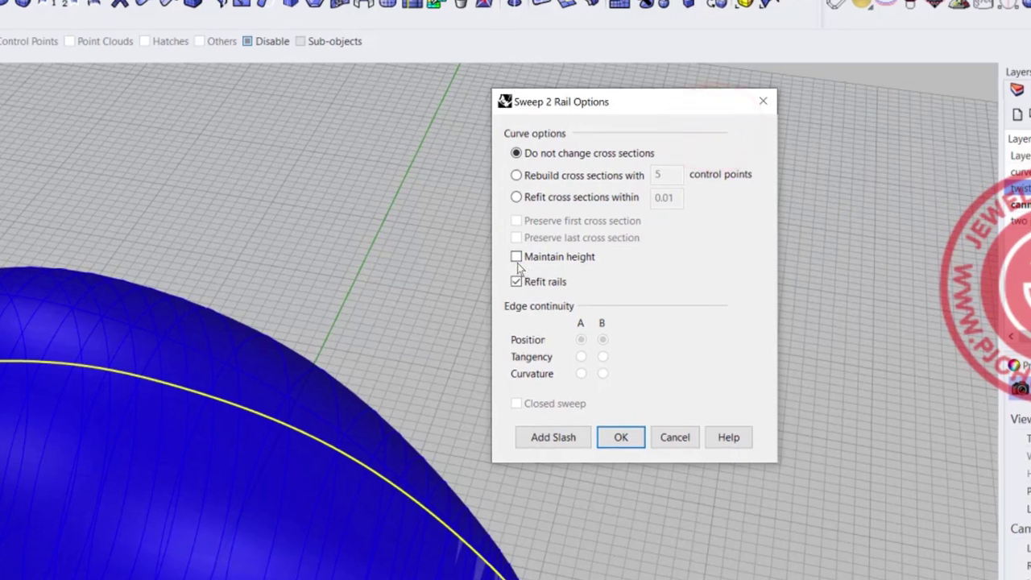
{"action": "left_click", "coordinate": [517, 258]}
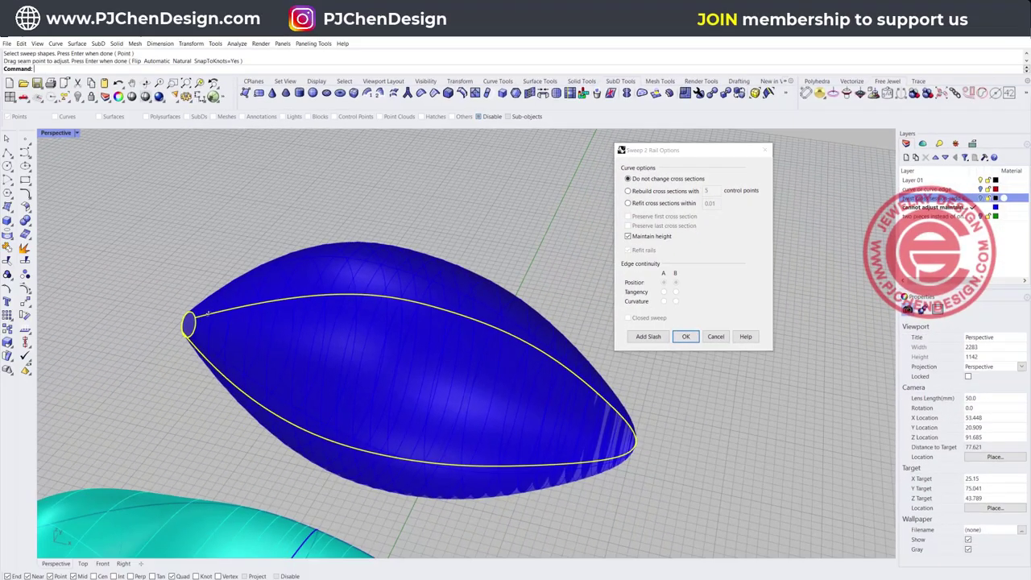
{"action": "right_click_drag", "start_coordinate": [201, 378], "coordinate": [57, 333]}
{"action": "scroll", "coordinate": [64, 342], "scroll_direction": "down", "scroll_amount": 4}
{"action": "right_click_drag", "start_coordinate": [51, 451], "coordinate": [100, 334], "text": "shift"}
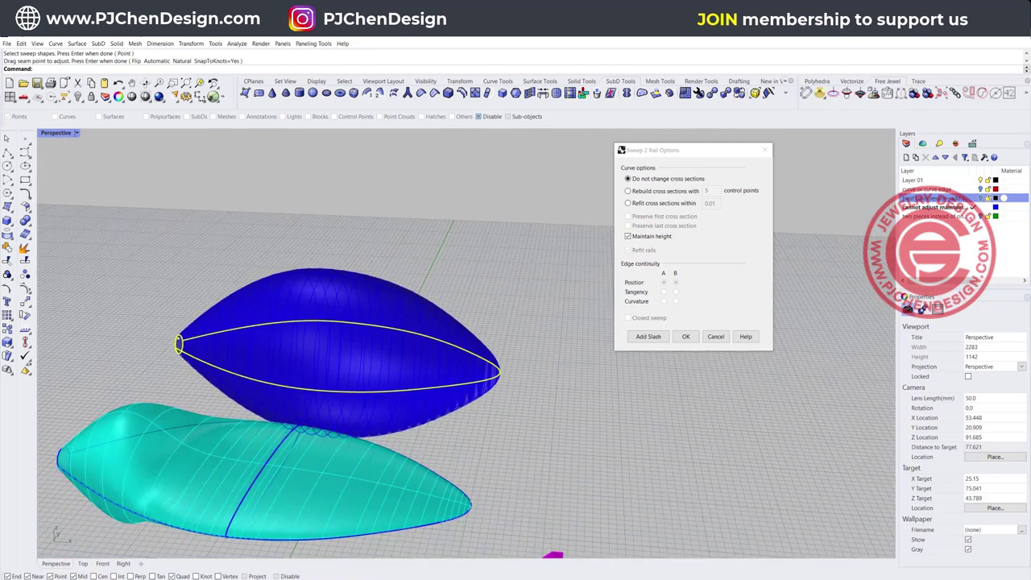
{"action": "left_click", "coordinate": [629, 237]}
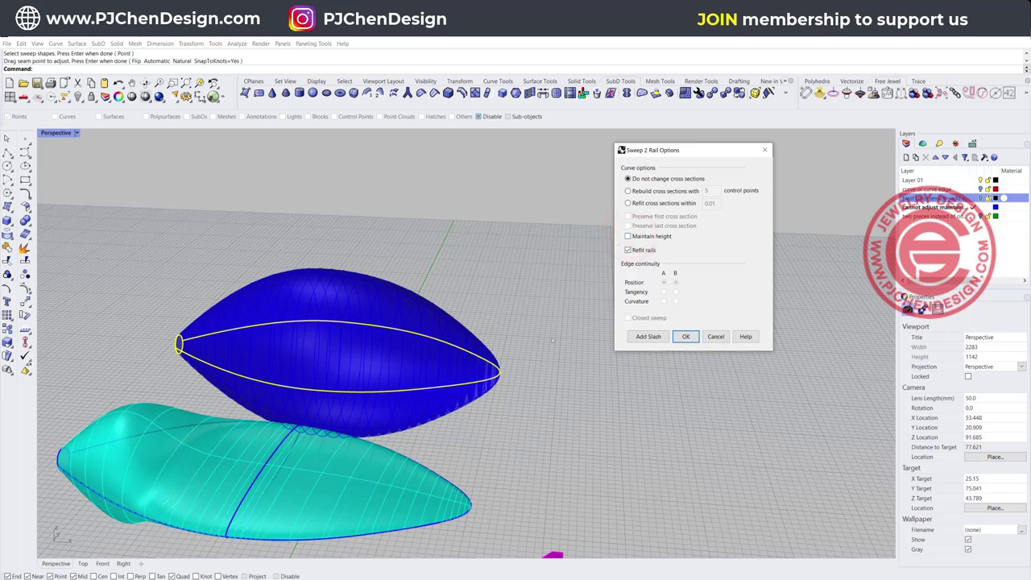
{"action": "left_click", "coordinate": [688, 337]}
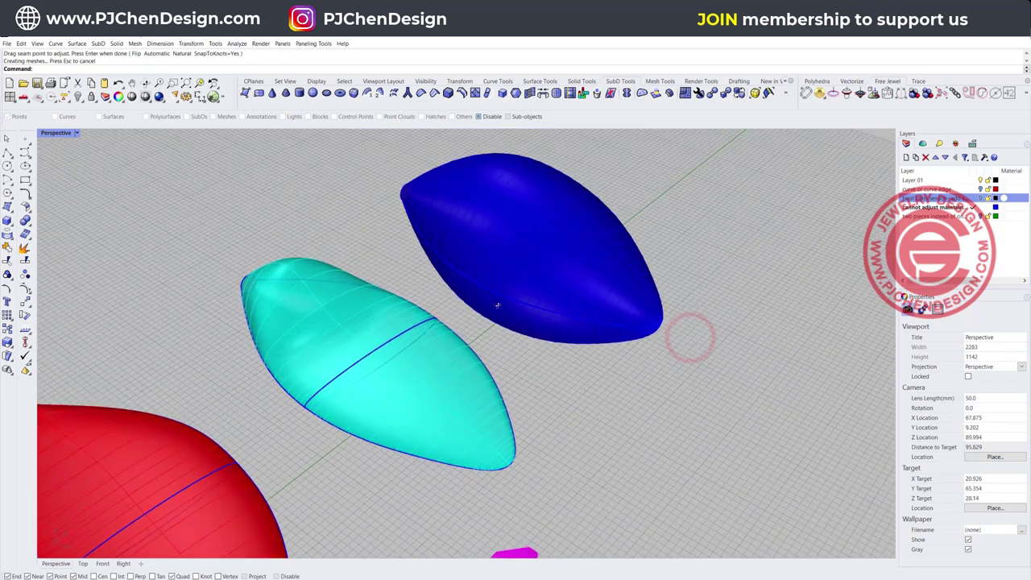
Flatten the new swept surface by scaling it down in height only, and compare its narrow end with the closed profile curve.
{"action": "right_click_drag", "start_coordinate": [521, 288], "coordinate": [514, 271]}
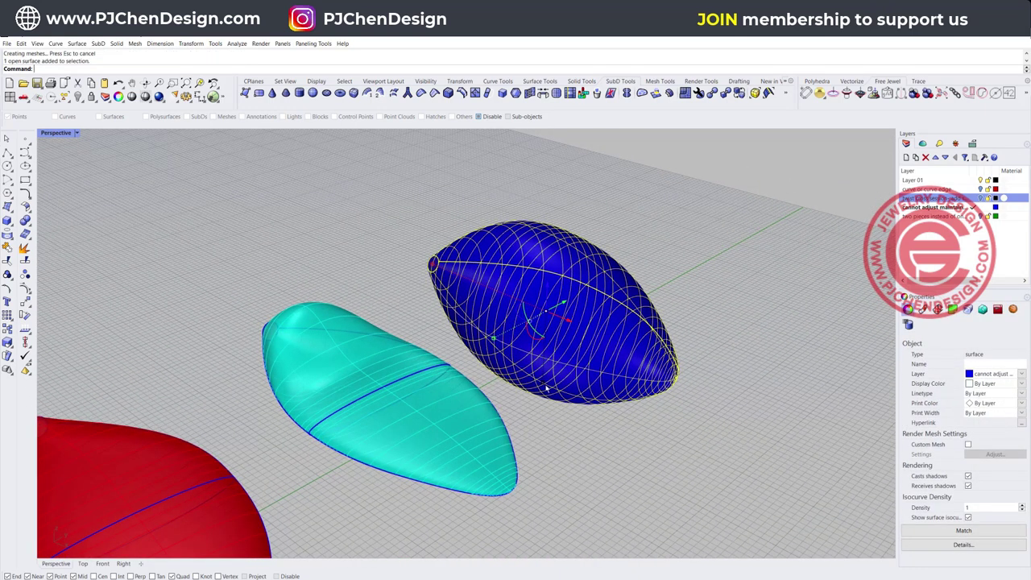
{"action": "left_click_drag", "start_coordinate": [543, 388], "coordinate": [539, 385]}
{"action": "left_click", "coordinate": [569, 435]}
{"action": "scroll", "coordinate": [436, 256], "scroll_direction": "up", "scroll_amount": 5}
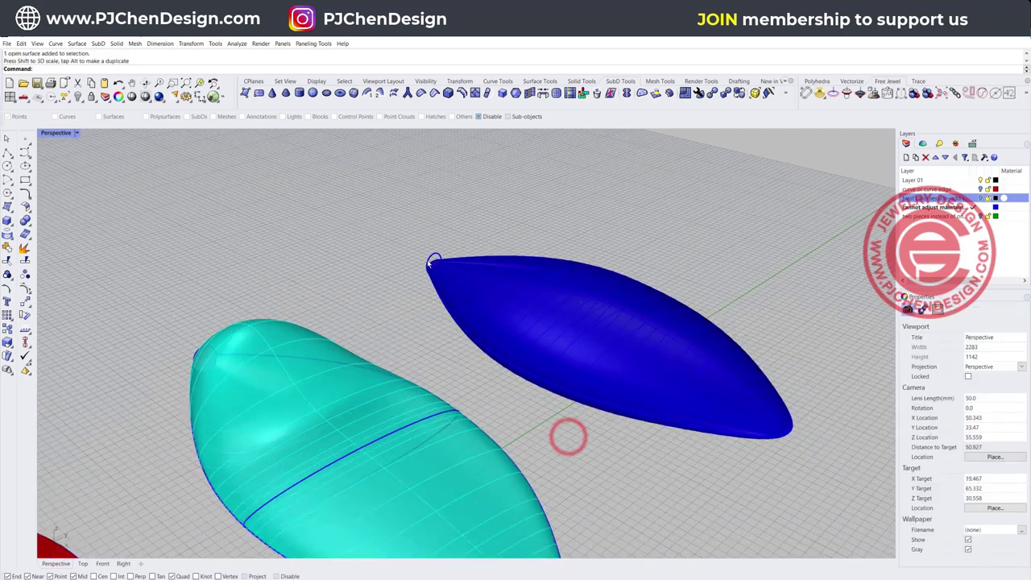
Check the closed profile curve at the flattened surface's tip and its nearby rail, and delete the surface.
{"action": "left_click", "coordinate": [436, 256]}
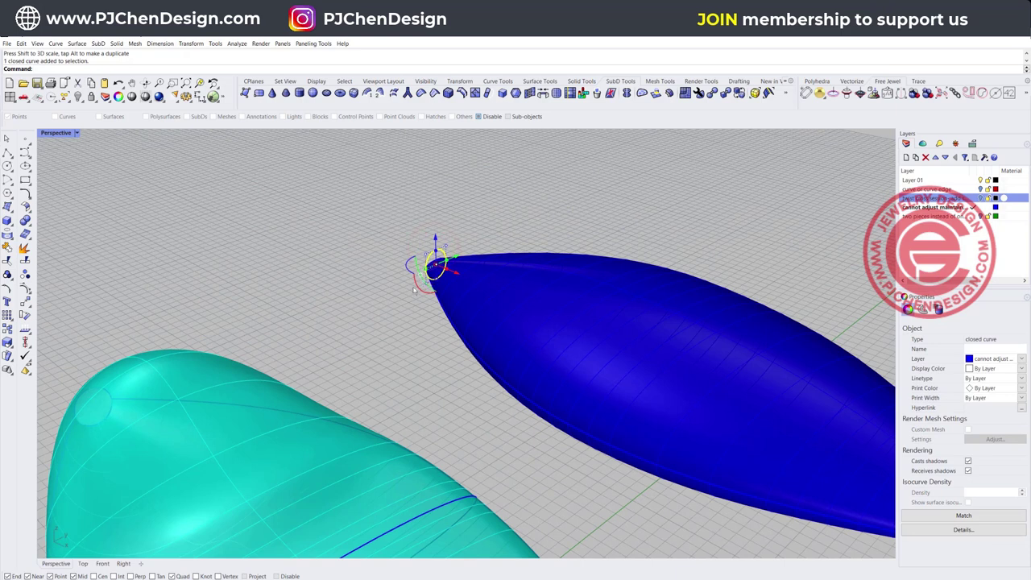
{"action": "scroll", "coordinate": [531, 314], "scroll_direction": "down", "scroll_amount": 6}
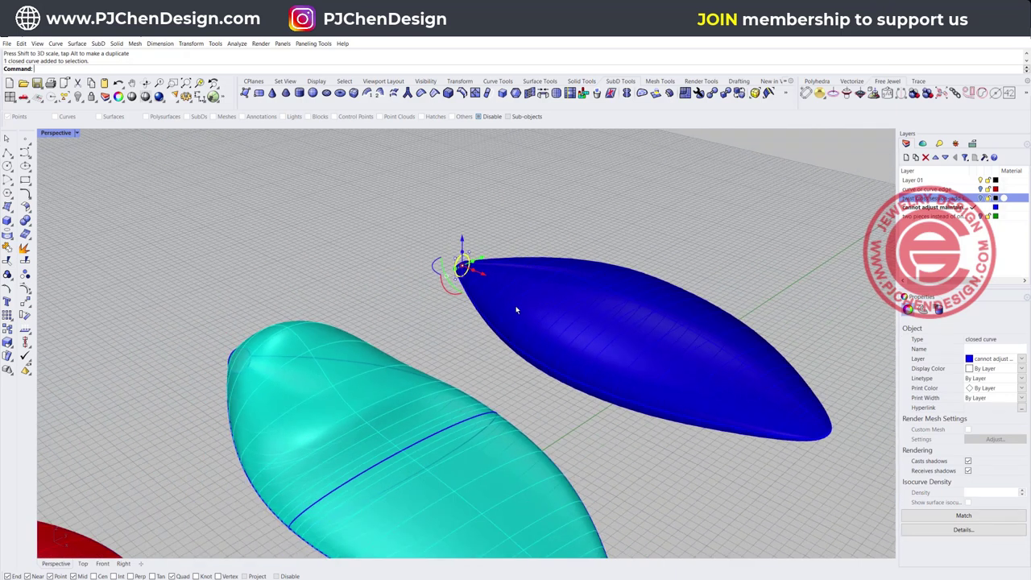
{"action": "right_click_drag", "start_coordinate": [512, 318], "coordinate": [574, 324]}
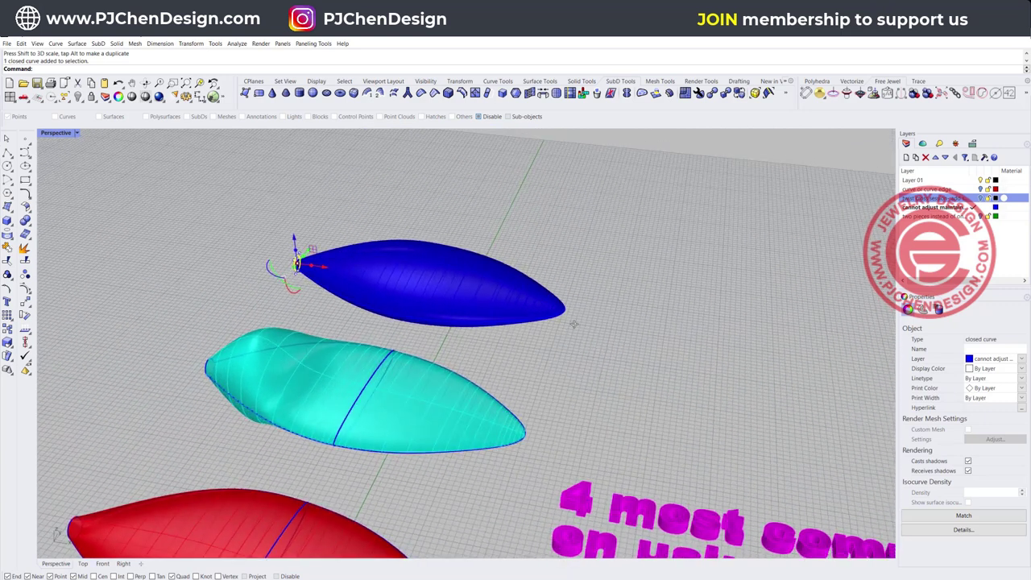
{"action": "left_click", "coordinate": [258, 225]}
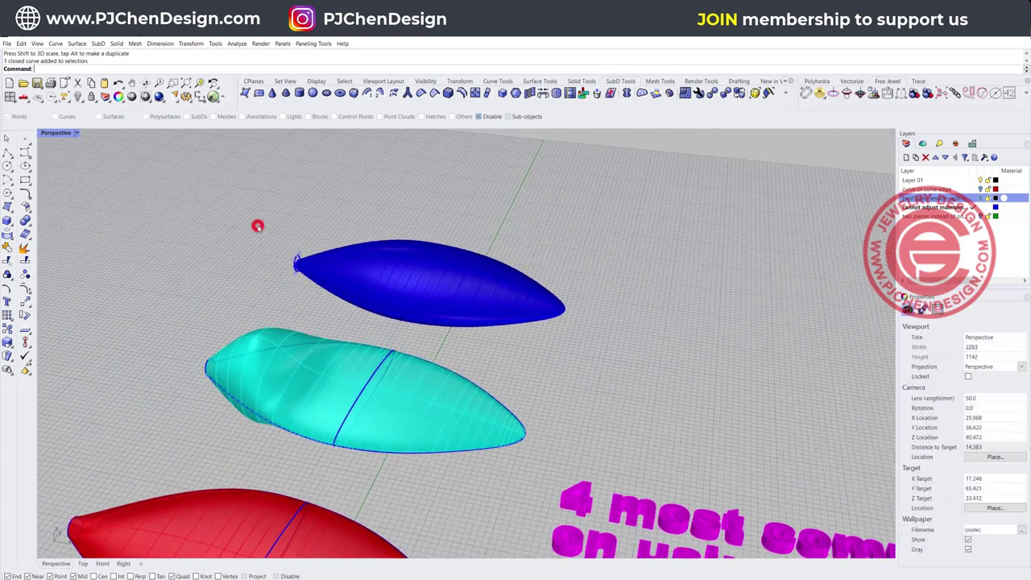
{"action": "left_click", "coordinate": [559, 317]}
{"action": "left_click", "coordinate": [577, 339]}
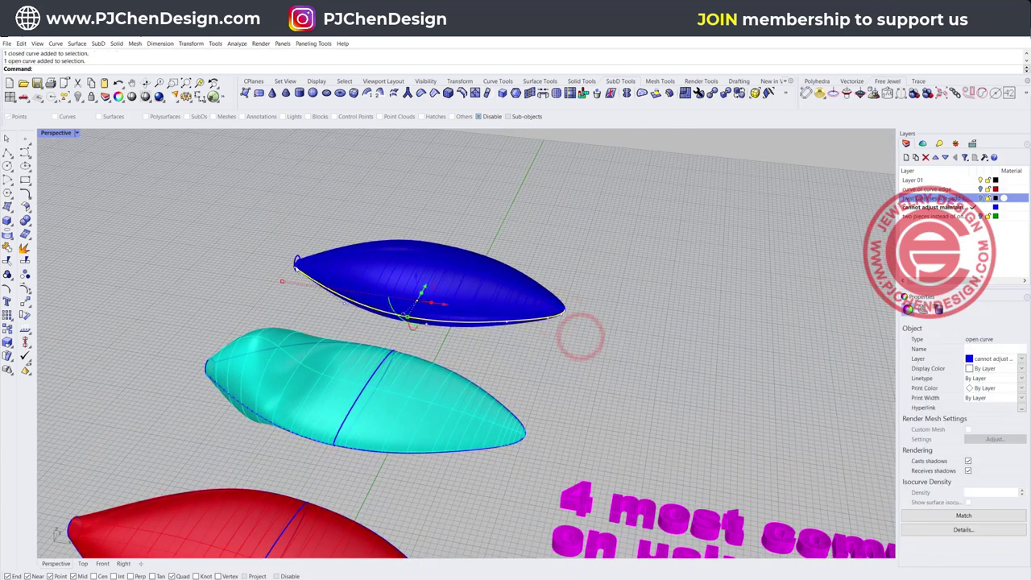
{"action": "left_click", "coordinate": [484, 297]}
{"action": "key", "text": "Delete"}
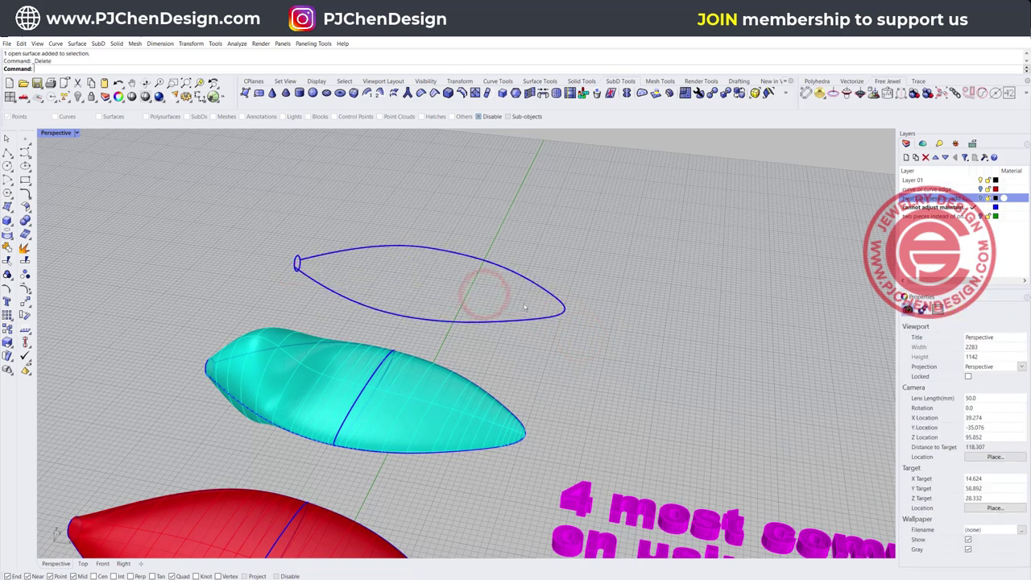
Check the rails of the single-profile leaf, and delete the cyan swept surface in the neighbouring set.
{"action": "right_click_drag", "start_coordinate": [484, 295], "coordinate": [554, 255]}
{"action": "left_click", "coordinate": [554, 255]}
{"action": "left_click", "coordinate": [555, 240]}
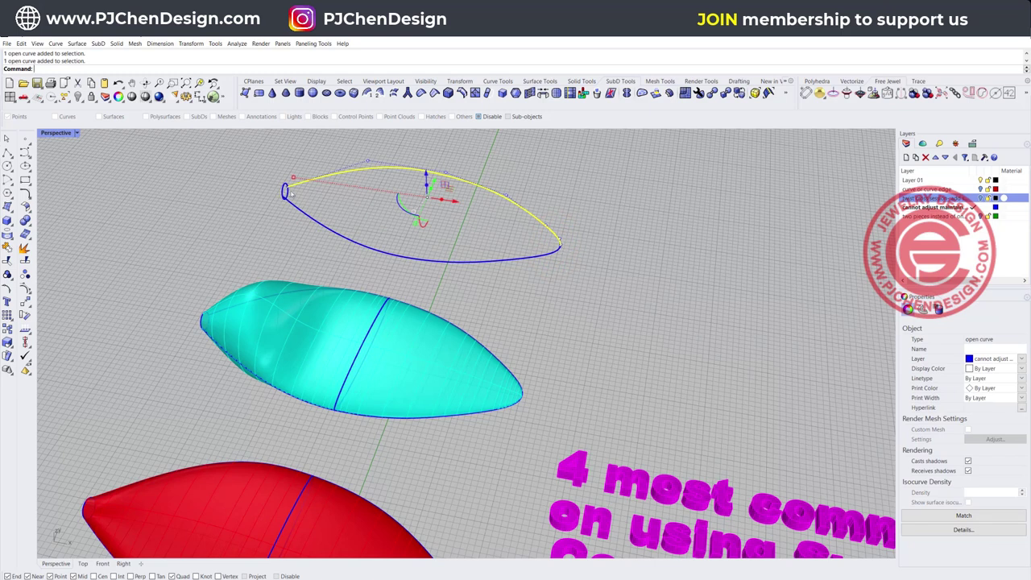
{"action": "left_click", "coordinate": [473, 226]}
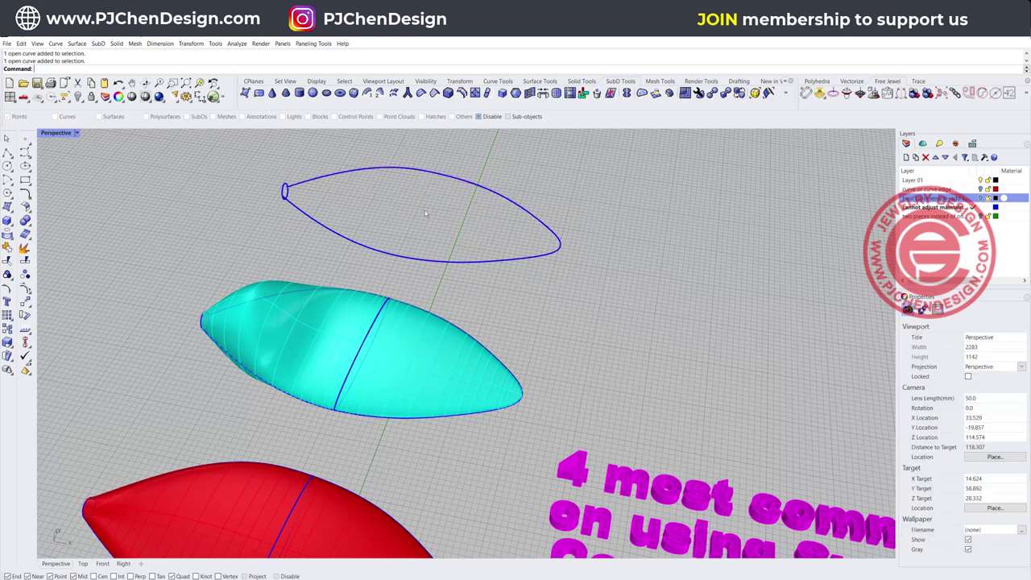
{"action": "scroll", "coordinate": [415, 273], "scroll_direction": "down", "scroll_amount": 5}
{"action": "scroll", "coordinate": [411, 242], "scroll_direction": "up", "scroll_amount": 5}
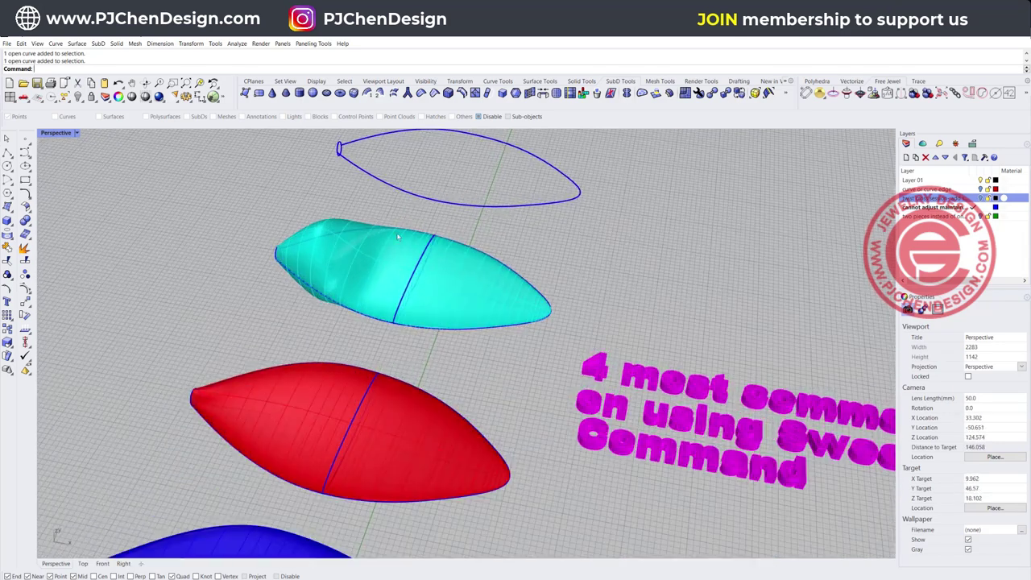
{"action": "scroll", "coordinate": [400, 231], "scroll_direction": "up", "scroll_amount": 2}
{"action": "left_click", "coordinate": [373, 260]}
{"action": "key", "text": "Delete"}
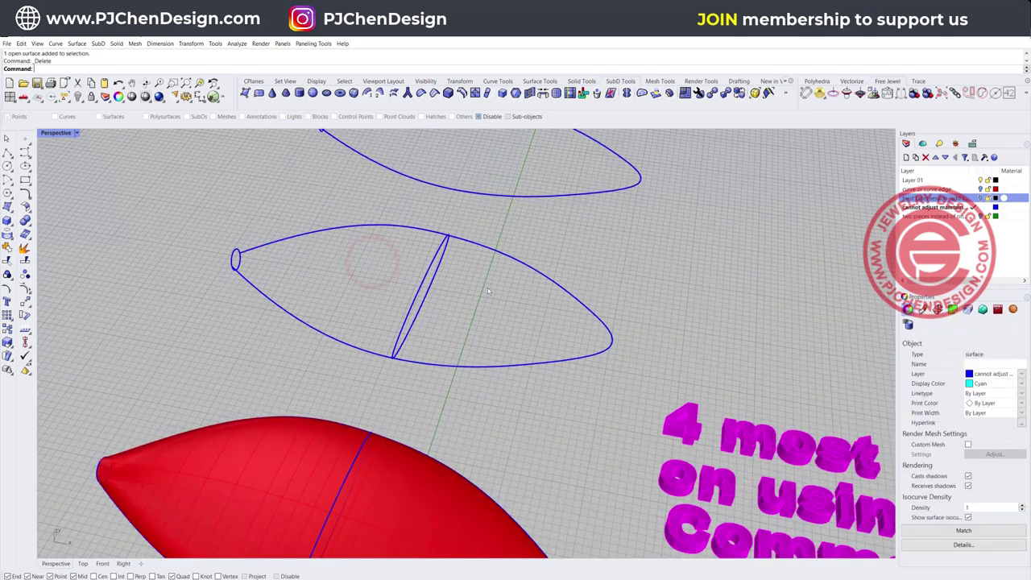
Inspect the closed profile curve across the middle of the exposed rails and clear the selection.
{"action": "left_click", "coordinate": [421, 284]}
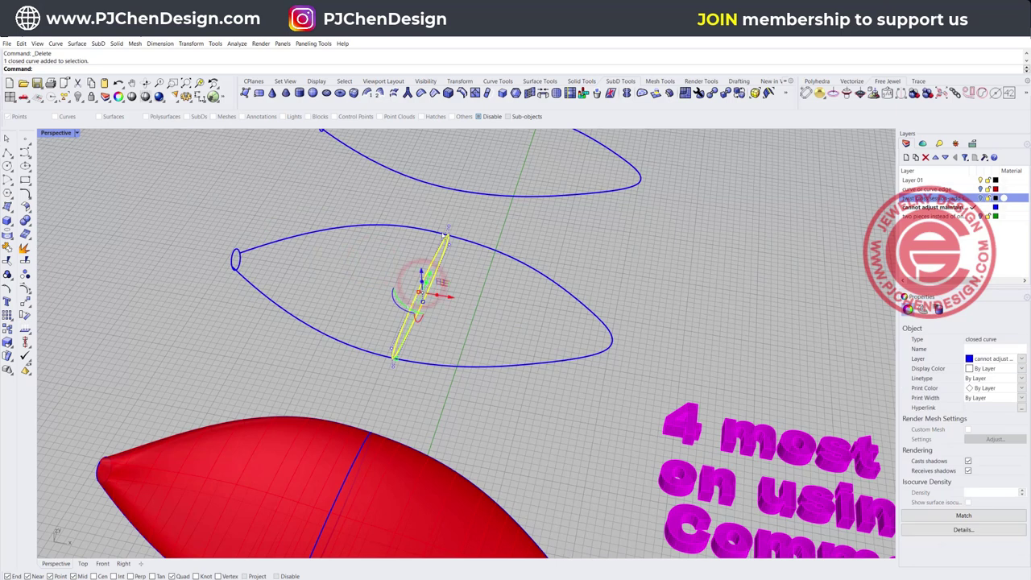
{"action": "right_click_drag", "start_coordinate": [440, 319], "coordinate": [438, 287]}
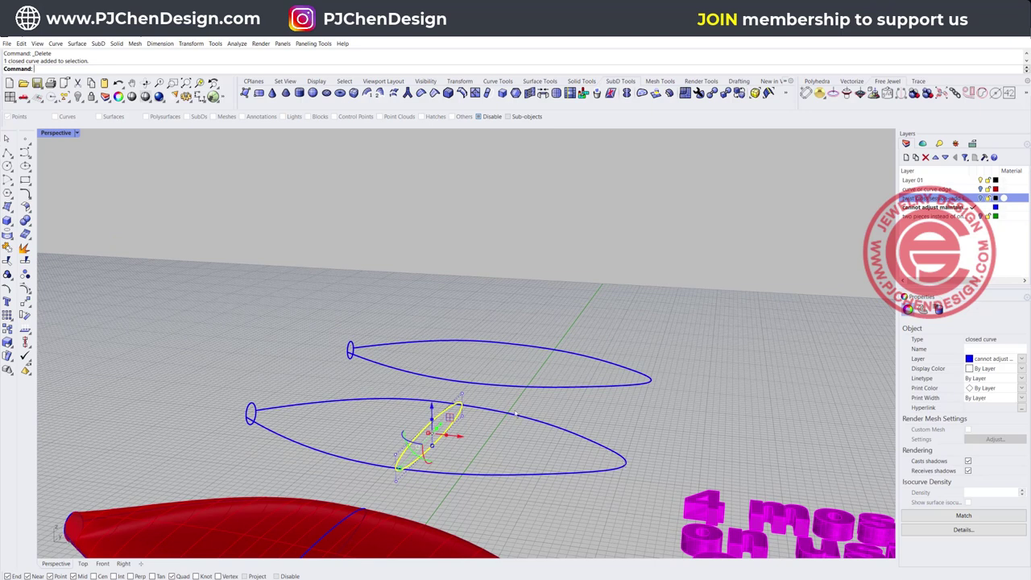
{"action": "left_click", "coordinate": [336, 369]}
{"action": "right_click_drag", "start_coordinate": [334, 363], "coordinate": [287, 257]}
Set up a Sweep 2 Rails with the small end curve, the middle curve and a point at the rails' far end, accepting the seams.
{"action": "left_click", "coordinate": [75, 43]}
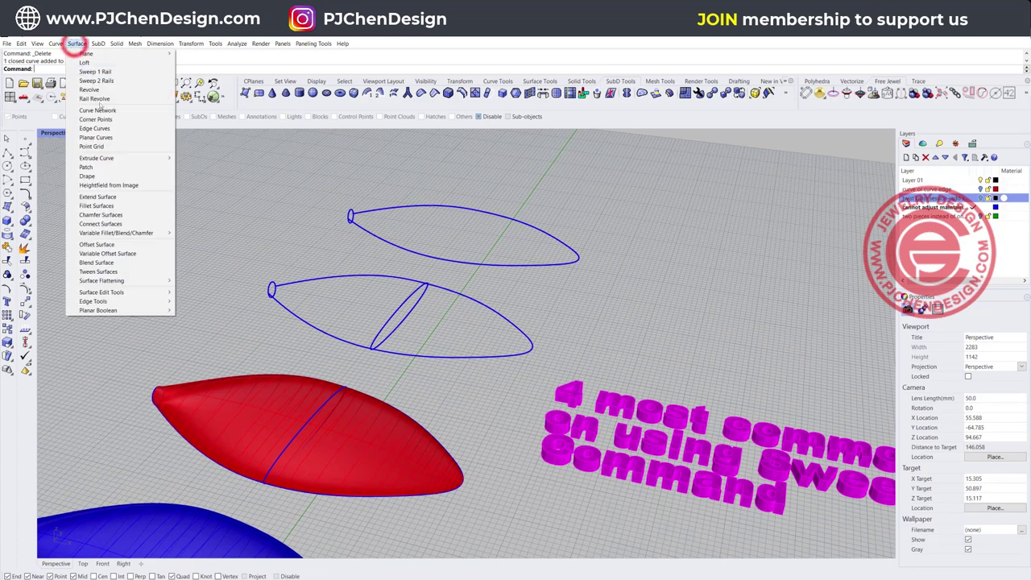
{"action": "left_click", "coordinate": [104, 76]}
{"action": "left_click", "coordinate": [280, 299]}
{"action": "left_click", "coordinate": [292, 282]}
{"action": "left_click", "coordinate": [272, 287]}
{"action": "left_click", "coordinate": [397, 318]}
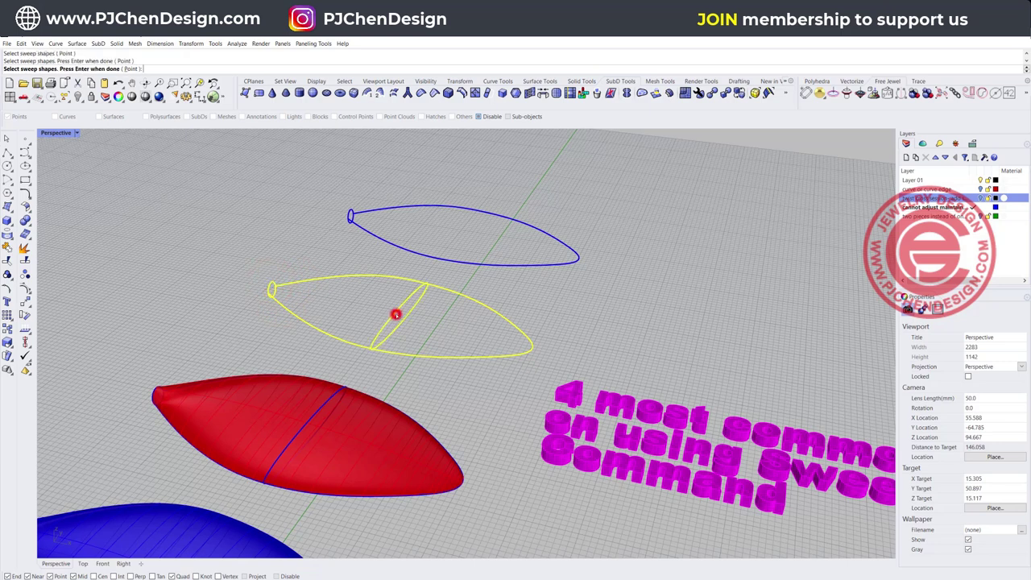
{"action": "left_click", "coordinate": [131, 69]}
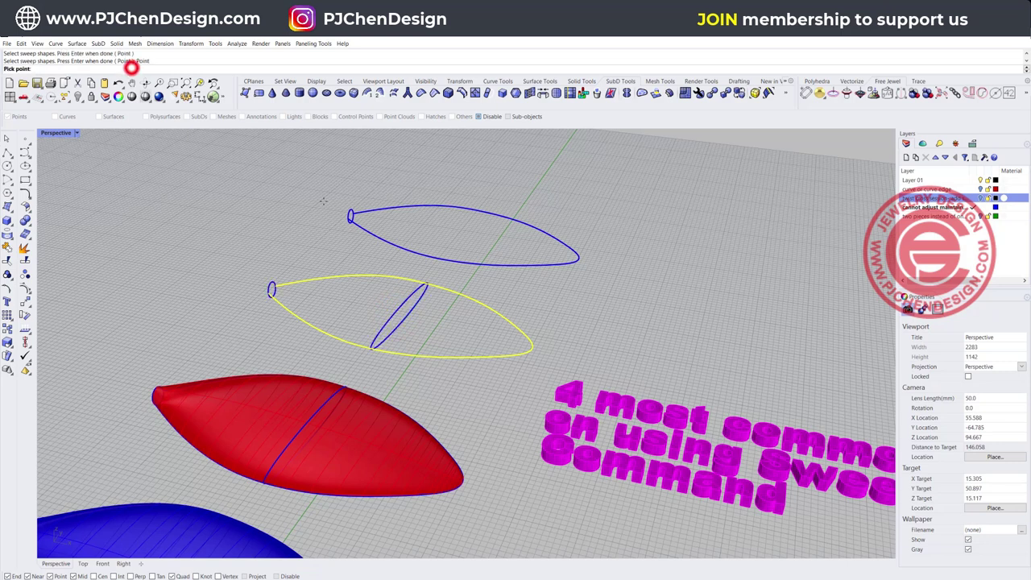
{"action": "left_click", "coordinate": [534, 348]}
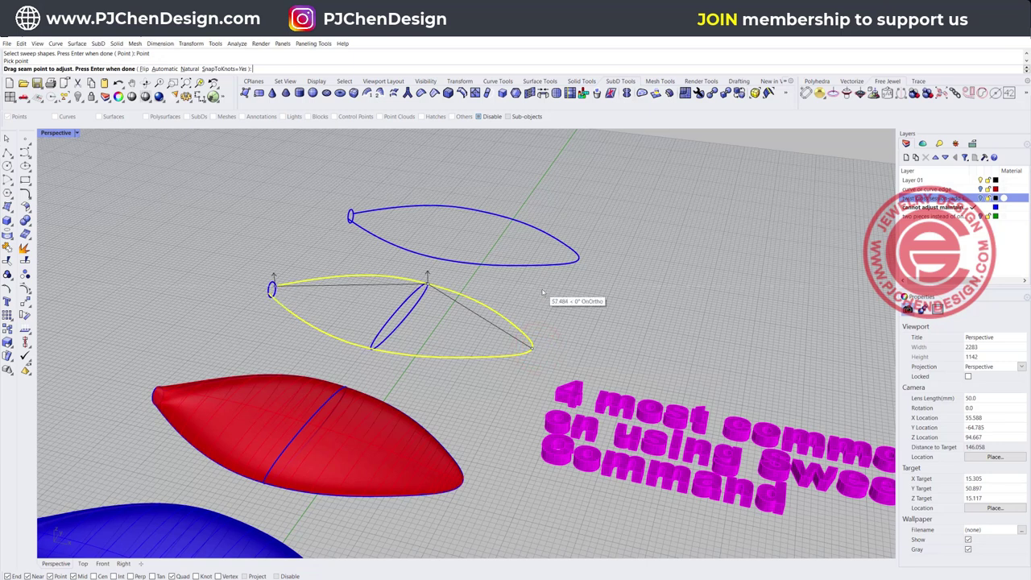
{"action": "key", "text": "Return"}
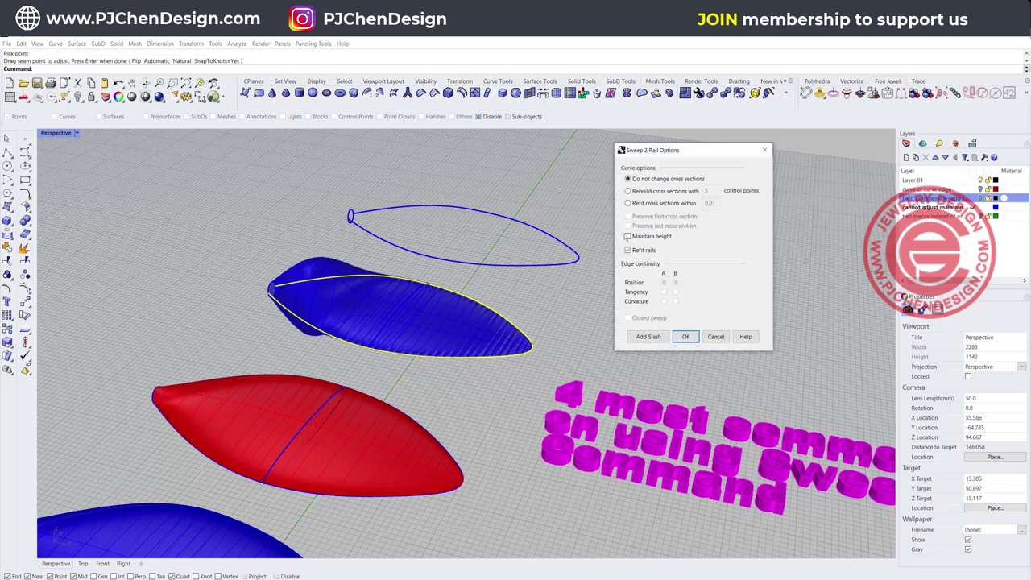
Turn on Maintain height for the sweep and create the surface.
{"action": "left_click", "coordinate": [628, 237]}
{"action": "right_click_drag", "start_coordinate": [605, 257], "coordinate": [320, 405]}
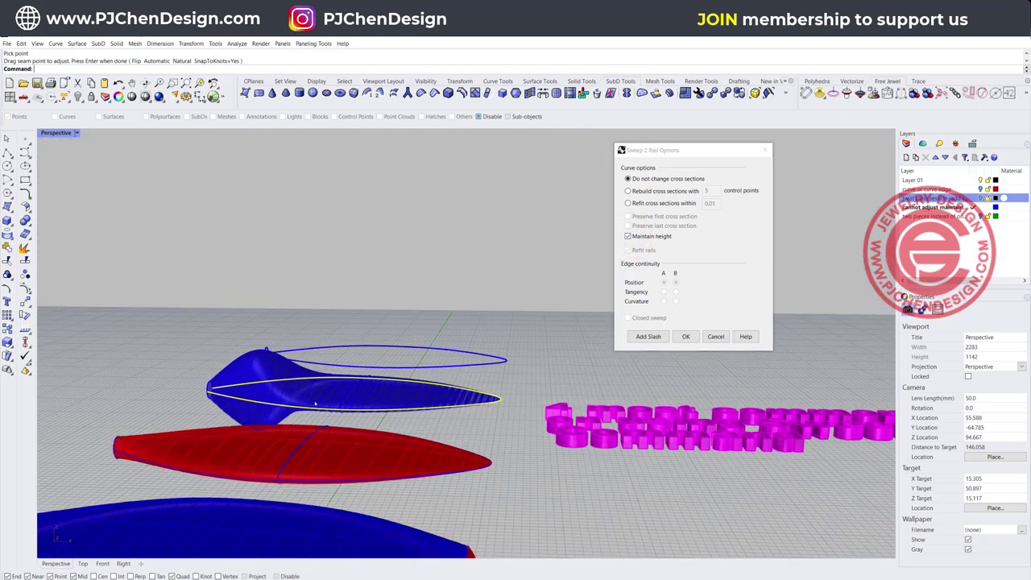
{"action": "left_click", "coordinate": [692, 341]}
Examine the new swept surface from several angles, comparing its shape near the small end curve with the rest.
{"action": "right_click_drag", "start_coordinate": [480, 267], "coordinate": [384, 316]}
{"action": "scroll", "coordinate": [383, 316], "scroll_direction": "up", "scroll_amount": 6}
{"action": "right_click_drag", "start_coordinate": [328, 280], "coordinate": [411, 318]}
{"action": "scroll", "coordinate": [290, 307], "scroll_direction": "down", "scroll_amount": 5}
{"action": "left_click", "coordinate": [407, 315]}
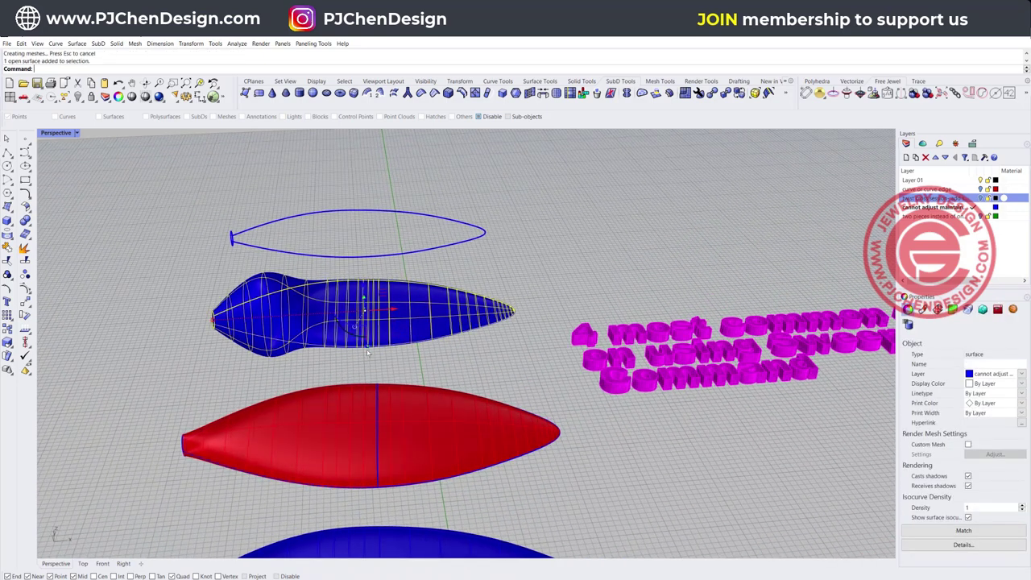
{"action": "right_click_drag", "start_coordinate": [161, 372], "coordinate": [244, 341]}
{"action": "scroll", "coordinate": [135, 403], "scroll_direction": "up", "scroll_amount": 5}
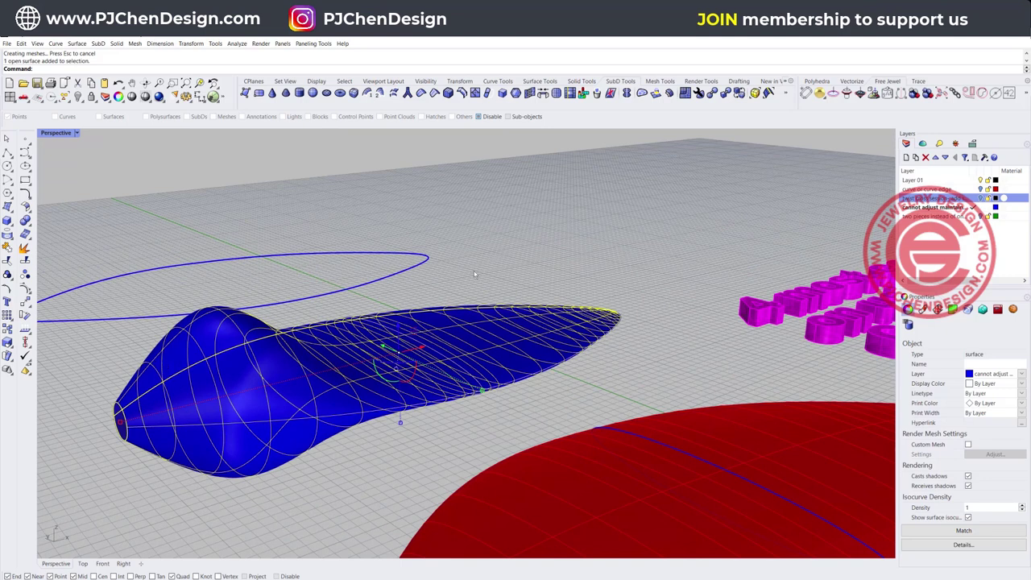
{"action": "scroll", "coordinate": [475, 275], "scroll_direction": "down", "scroll_amount": 3}
{"action": "right_click_drag", "start_coordinate": [442, 332], "coordinate": [419, 360]}
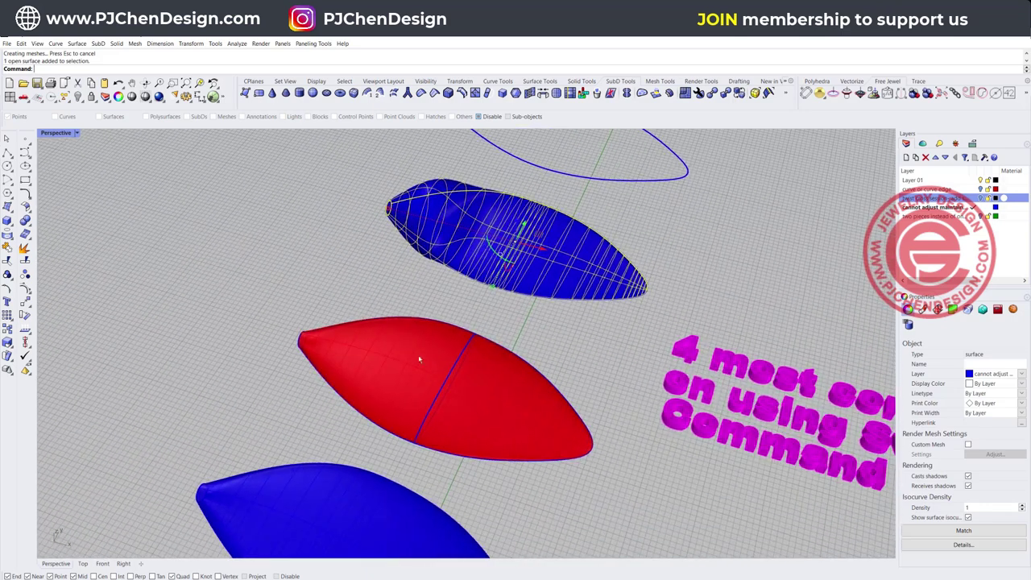
Delete the red leaf-shaped surface and check one of its rails.
{"action": "left_click", "coordinate": [409, 365]}
{"action": "key", "text": "Delete"}
{"action": "right_click_drag", "start_coordinate": [414, 382], "coordinate": [413, 324], "text": "shift"}
{"action": "left_click", "coordinate": [439, 388]}
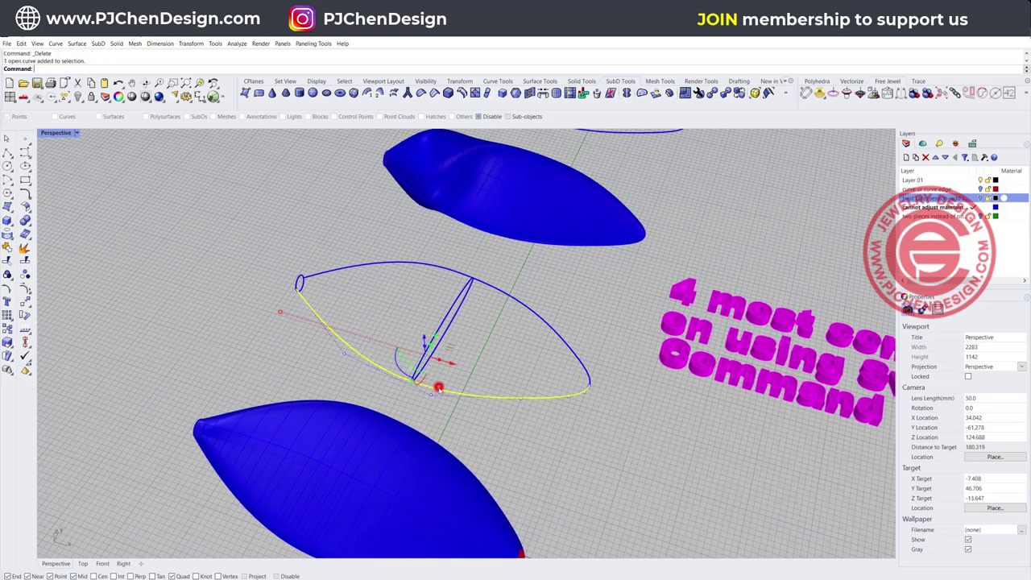
{"action": "left_click", "coordinate": [378, 291]}
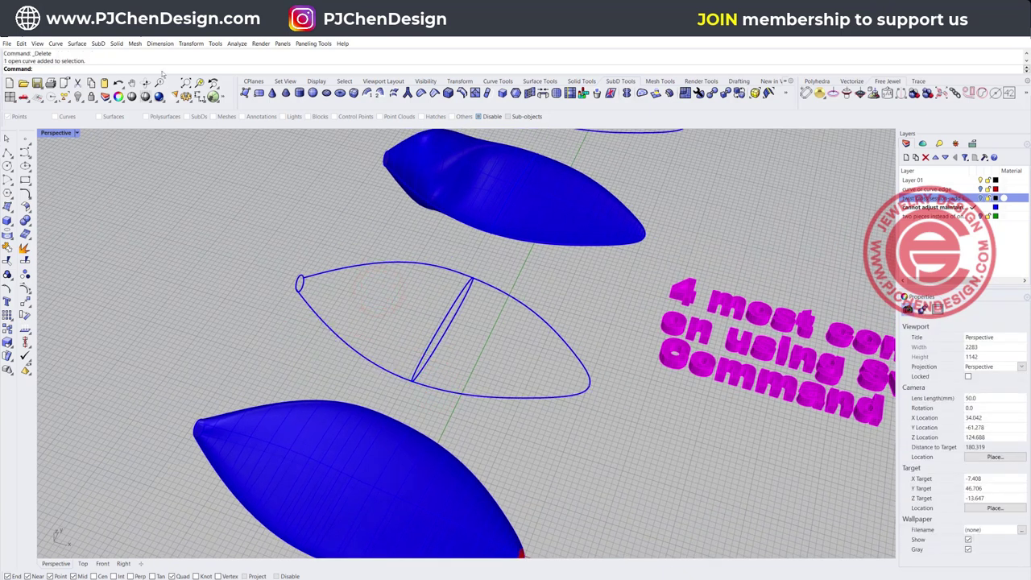
Sweep a surface along these two rails from the small end curve to the middle profile curve, with Maintain height on.
{"action": "left_click", "coordinate": [76, 43]}
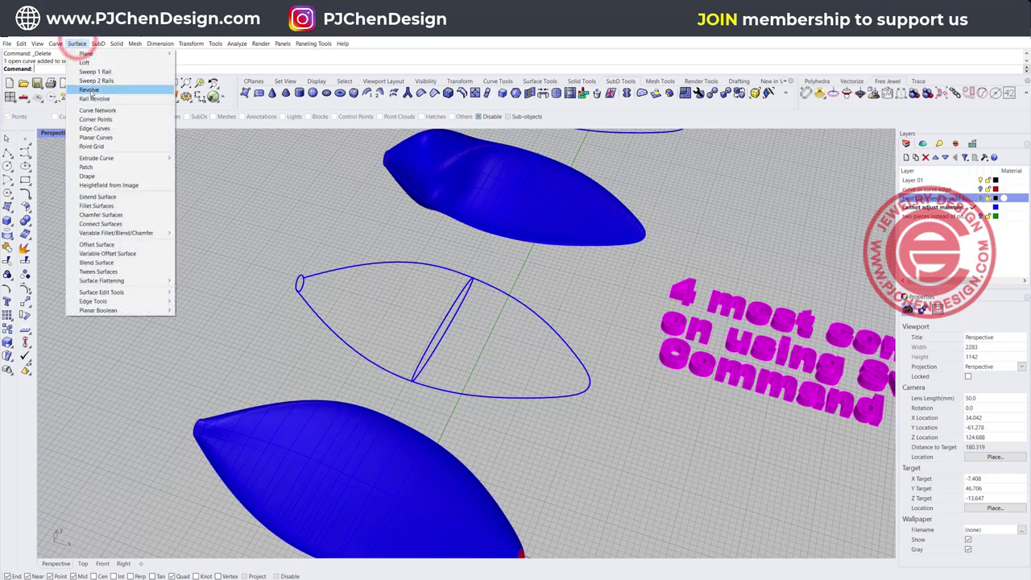
{"action": "left_click", "coordinate": [92, 80]}
{"action": "left_click", "coordinate": [304, 298]}
{"action": "left_click", "coordinate": [312, 274]}
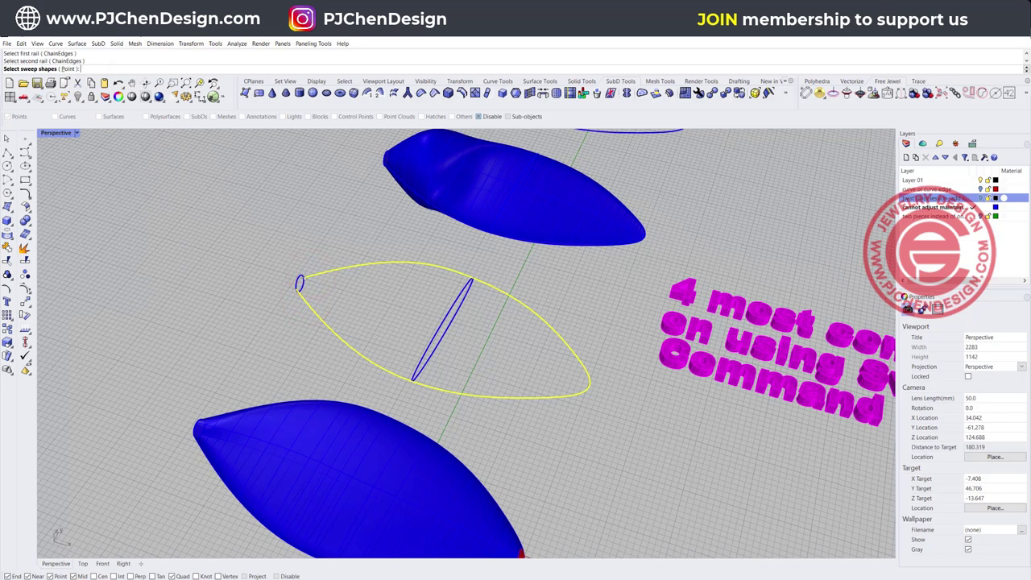
{"action": "left_click", "coordinate": [297, 282]}
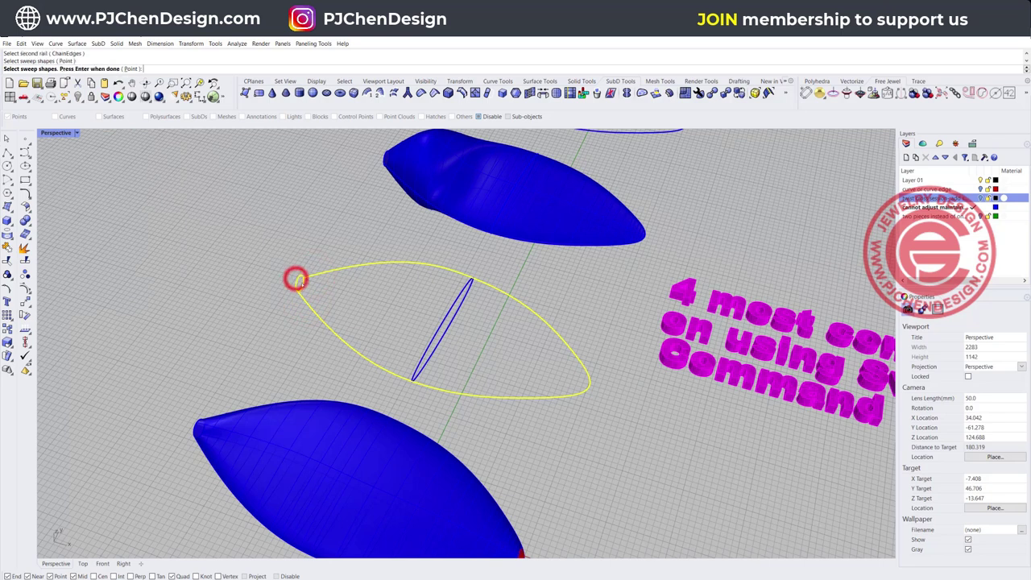
{"action": "left_click", "coordinate": [433, 336]}
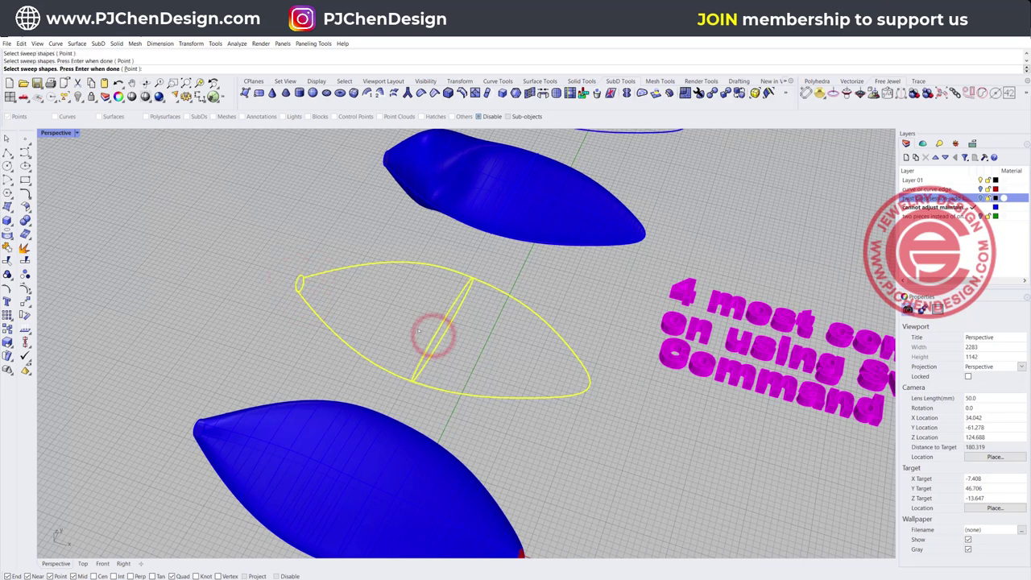
{"action": "key", "text": "Return"}
{"action": "key", "text": "Return"}
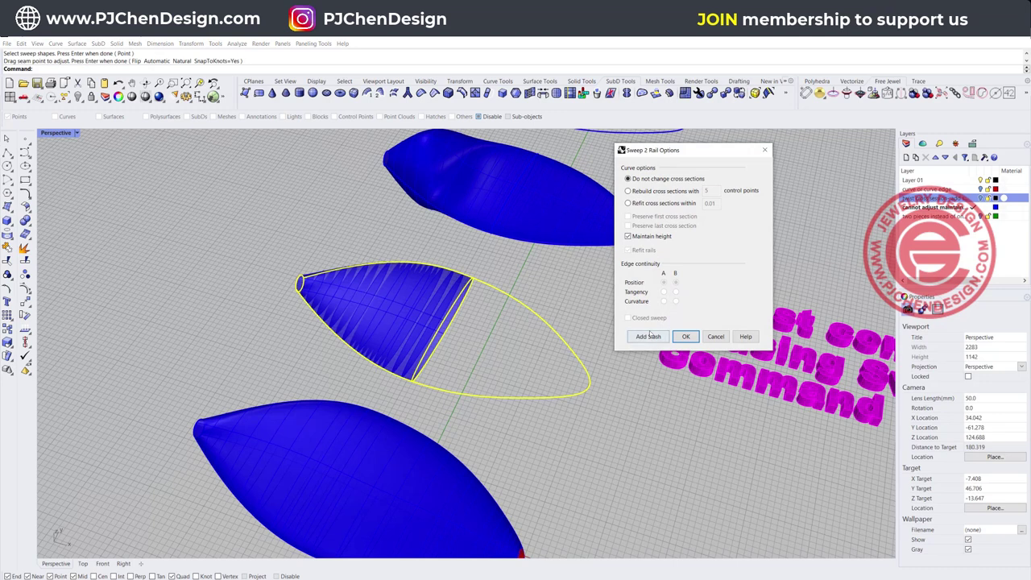
{"action": "left_click", "coordinate": [686, 337]}
Sweep the other half along the same two rails, using the middle curve rather than the surface edge as profile, with Maintain height on.
{"action": "right_click_drag", "start_coordinate": [387, 306], "coordinate": [440, 312]}
{"action": "left_click", "coordinate": [441, 363]}
{"action": "left_click", "coordinate": [519, 297]}
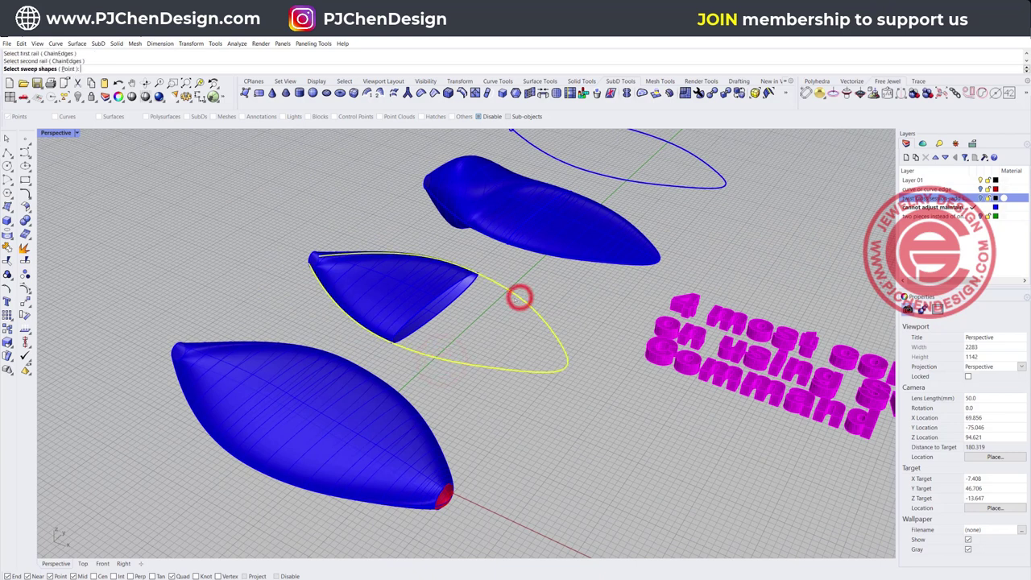
{"action": "left_click", "coordinate": [442, 302]}
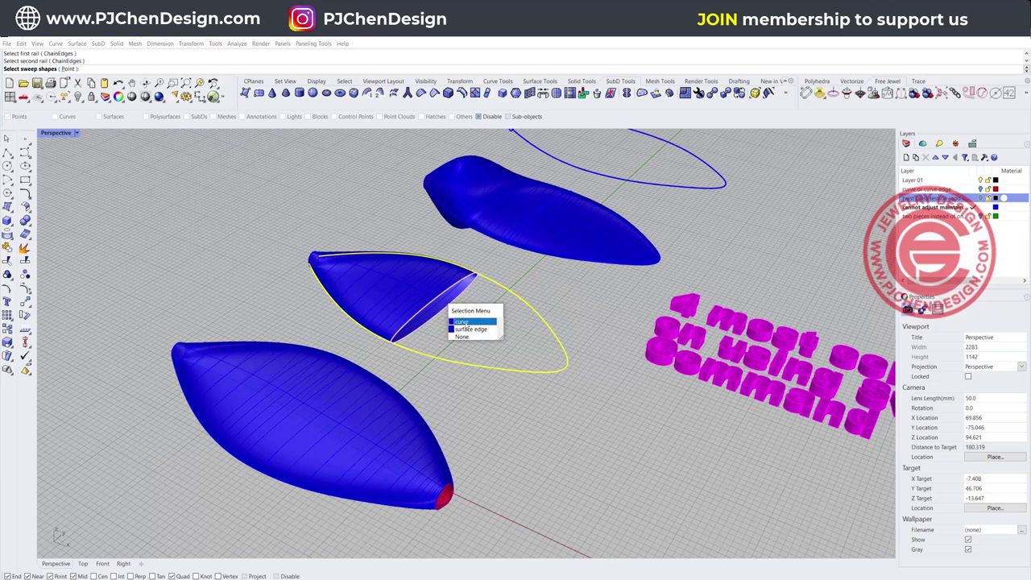
{"action": "left_click", "coordinate": [464, 323]}
{"action": "key", "text": "Return"}
{"action": "key", "text": "Return"}
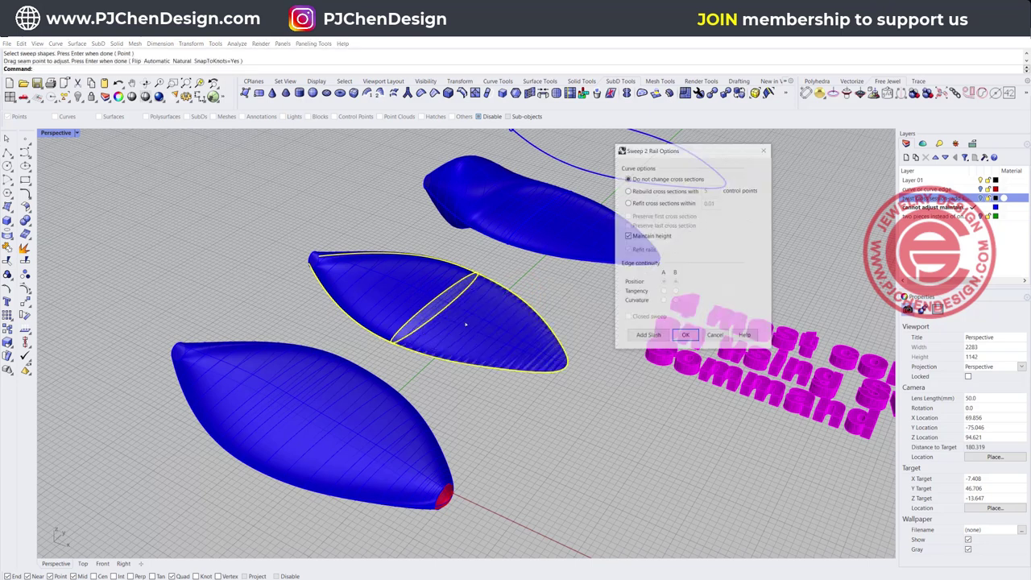
{"action": "left_click", "coordinate": [686, 337]}
Join the two swept halves of the leaf into one polysurface.
{"action": "right_click_drag", "start_coordinate": [462, 295], "coordinate": [414, 318]}
{"action": "left_click", "coordinate": [414, 317]}
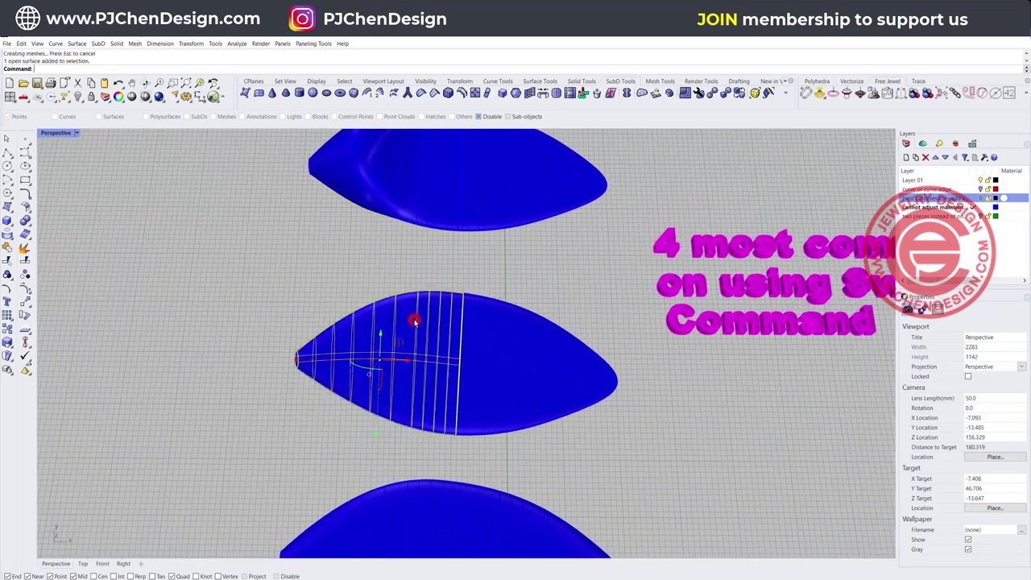
{"action": "left_click", "coordinate": [486, 336], "text": "shift"}
{"action": "left_click", "coordinate": [7, 247]}
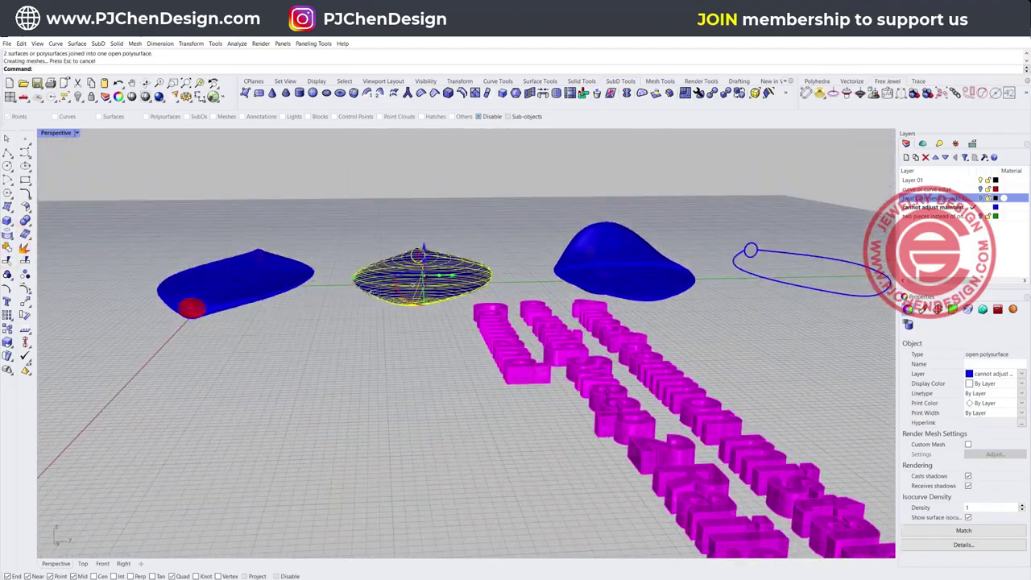
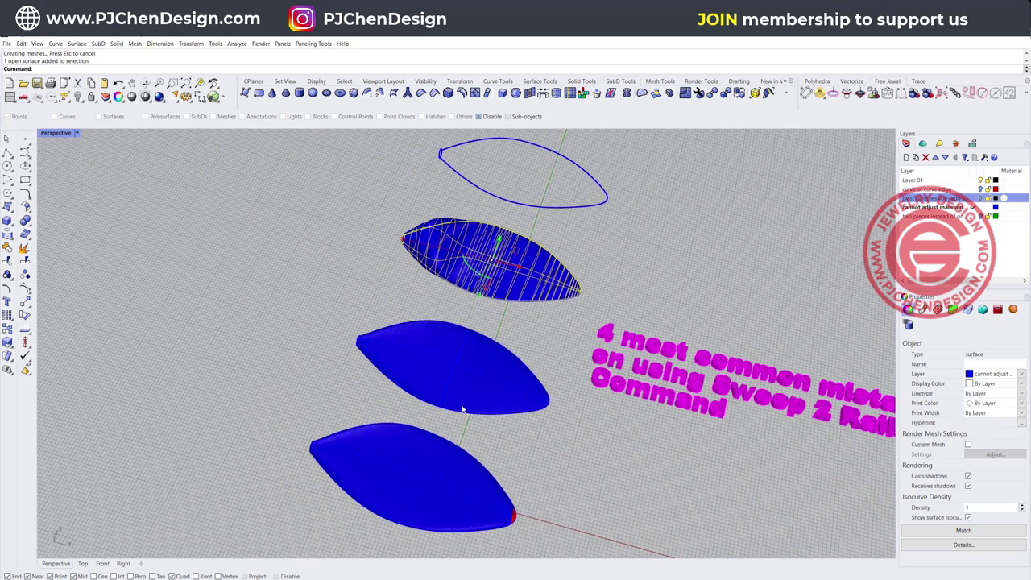
Delete the single-piece Maintain height surface and the leaf surface nearest the origin, keeping their curves.
{"action": "left_click", "coordinate": [472, 481], "text": "shift"}
{"action": "key", "text": "Delete"}
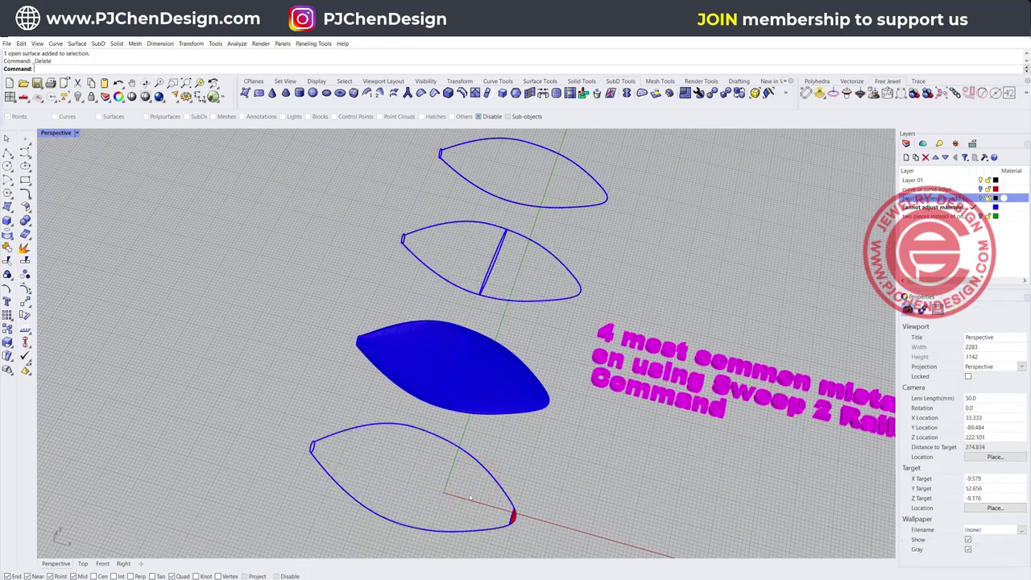
Delete the red cap surface at the tip of the leaf nearest the origin.
{"action": "scroll", "coordinate": [523, 508], "scroll_direction": "up", "scroll_amount": 10}
{"action": "left_click", "coordinate": [611, 445]}
{"action": "key", "text": "Delete"}
Examine the two long rails, the closed end curves and the short open curves at the leaf's tip.
{"action": "left_click", "coordinate": [606, 363]}
{"action": "right_click_drag", "start_coordinate": [606, 362], "coordinate": [552, 464]}
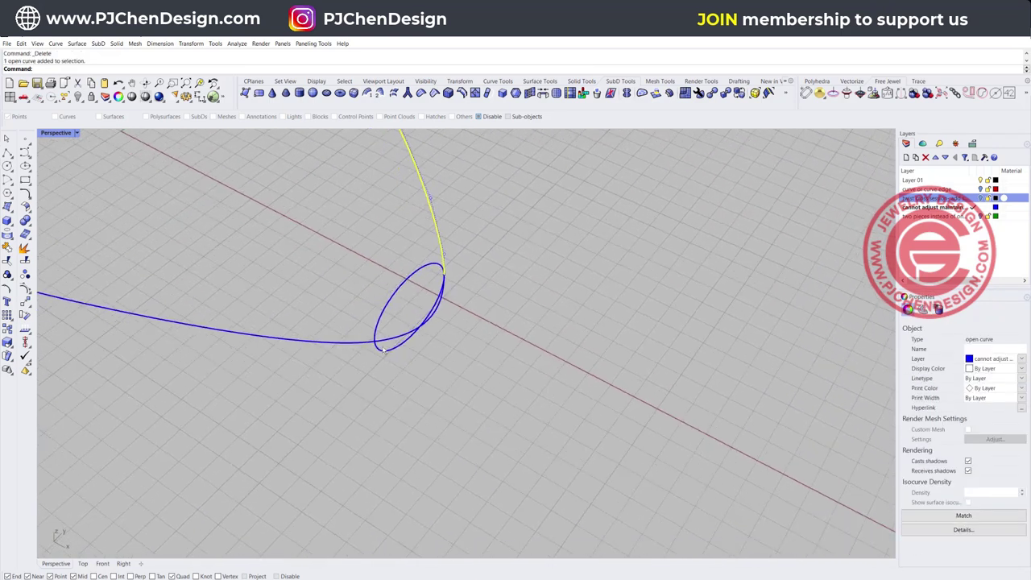
{"action": "left_click", "coordinate": [367, 341]}
{"action": "left_click", "coordinate": [399, 338]}
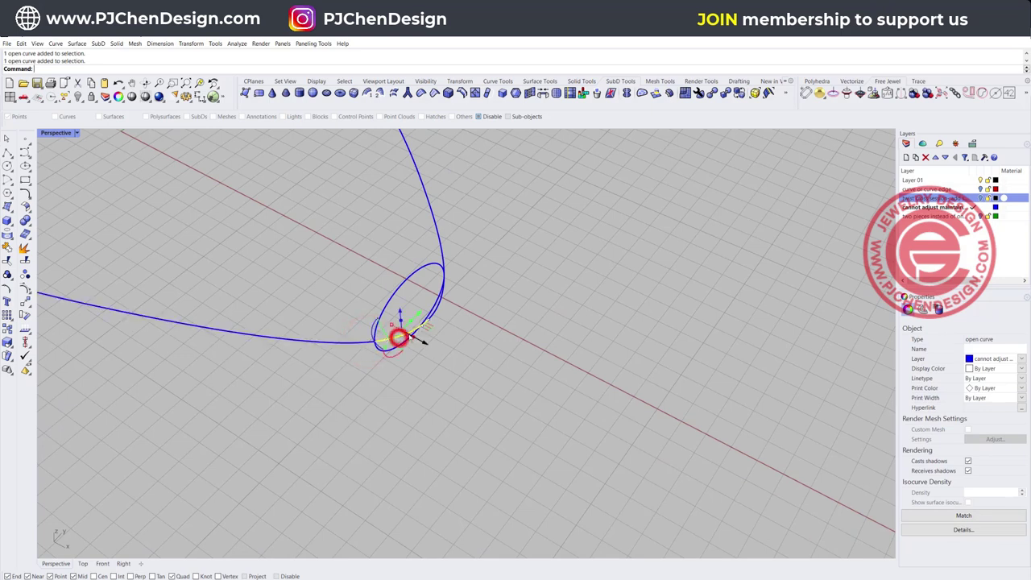
{"action": "left_click", "coordinate": [399, 282]}
{"action": "right_click_drag", "start_coordinate": [399, 282], "coordinate": [439, 360]}
{"action": "left_click", "coordinate": [440, 360]}
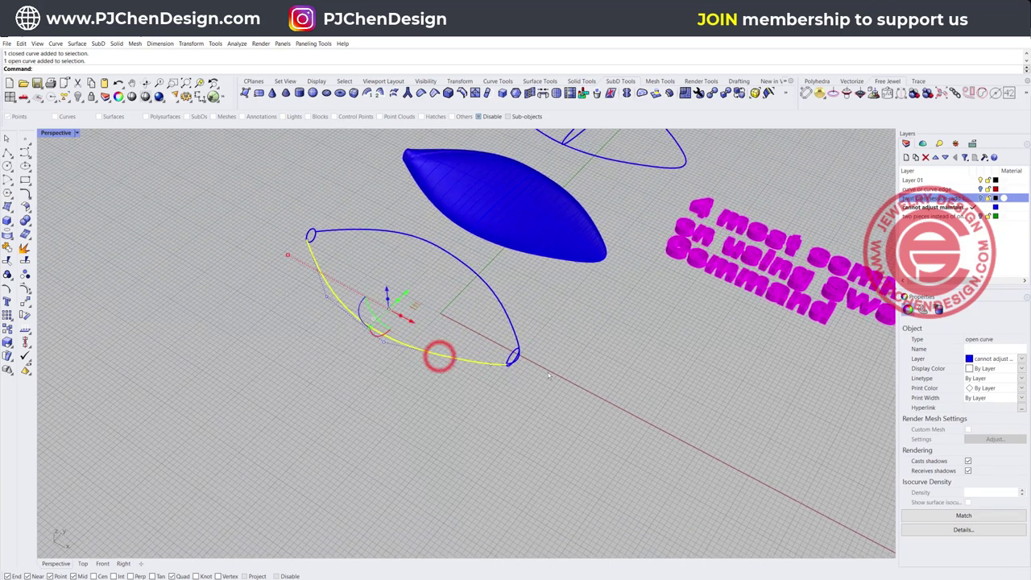
{"action": "left_click", "coordinate": [292, 400]}
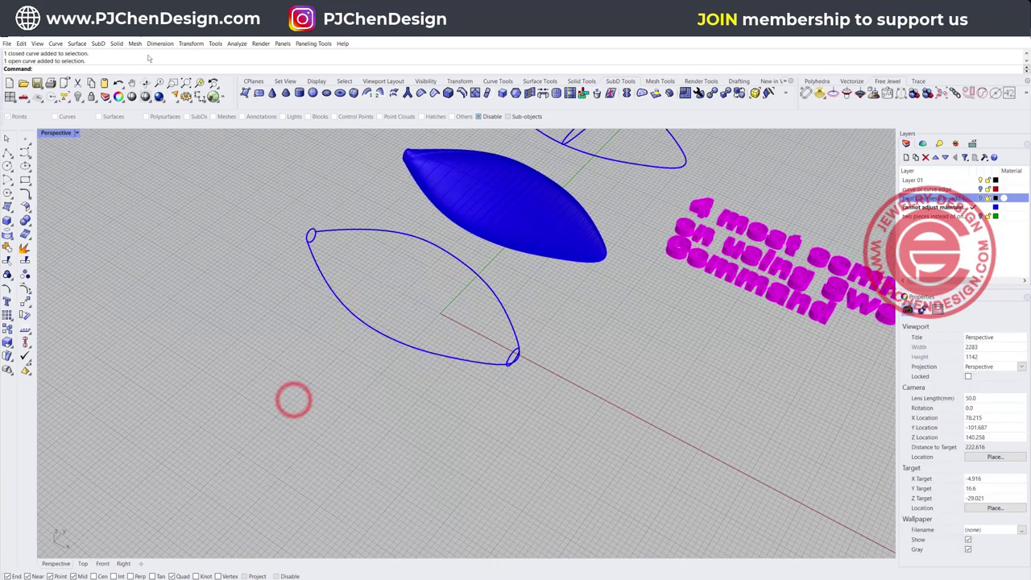
Sweep along the leaf's two long rails, using the closed curves at both ends as cross sections.
{"action": "left_click", "coordinate": [73, 43]}
{"action": "left_click", "coordinate": [95, 80]}
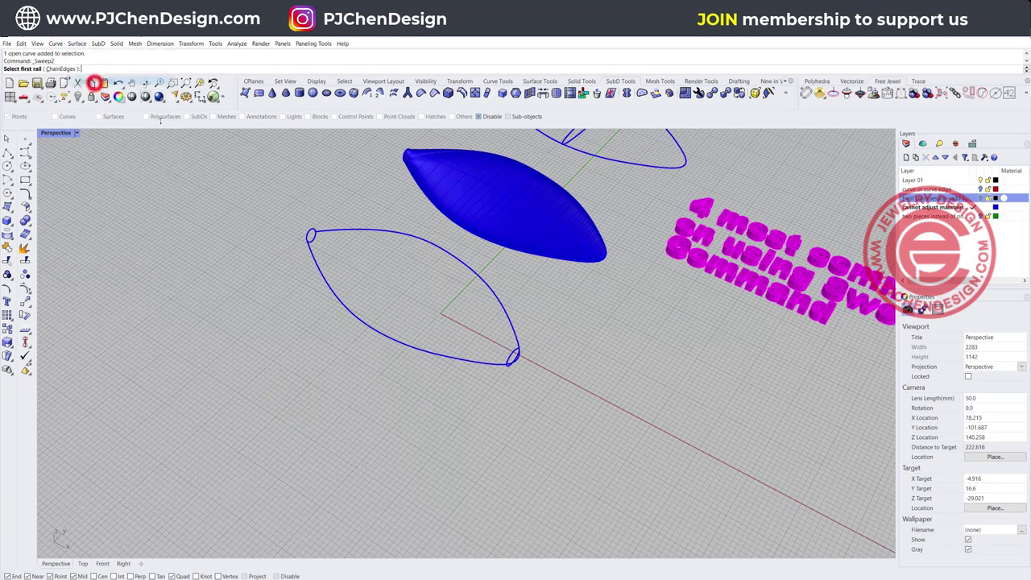
{"action": "left_click", "coordinate": [319, 268]}
{"action": "left_click", "coordinate": [328, 233]}
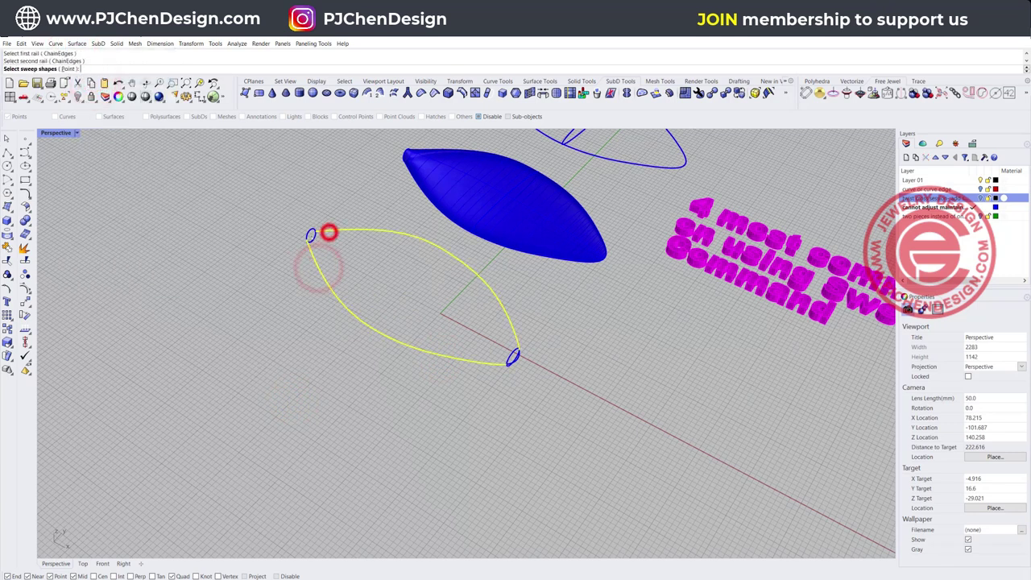
{"action": "left_click", "coordinate": [307, 233]}
{"action": "scroll", "coordinate": [512, 356], "scroll_direction": "up", "scroll_amount": 5}
{"action": "left_click", "coordinate": [508, 352]}
{"action": "key", "text": "Return"}
{"action": "key", "text": "Return"}
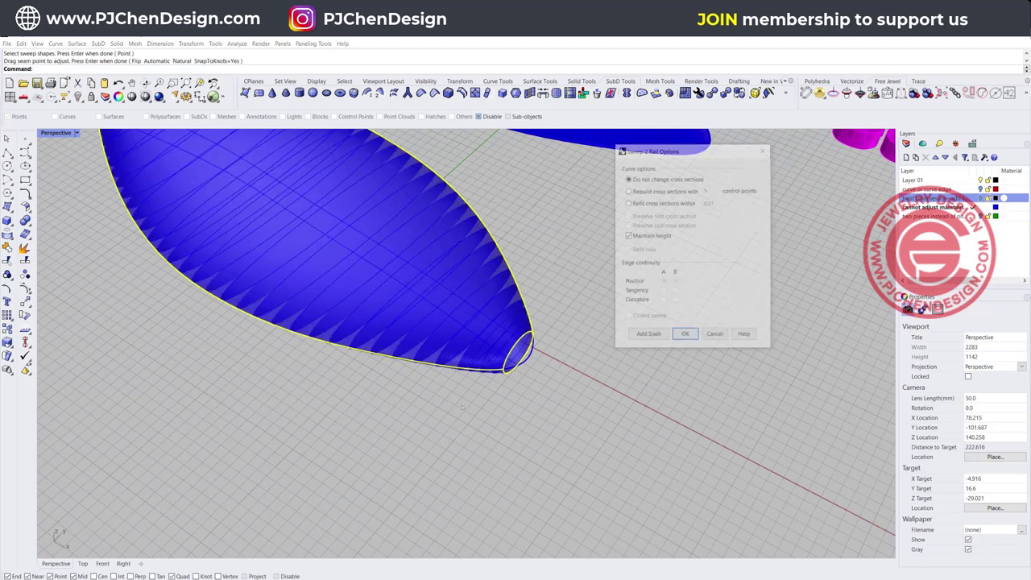
Compare the sweep with Maintain height off, then accept it with Maintain height on.
{"action": "scroll", "coordinate": [476, 361], "scroll_direction": "down", "scroll_amount": 5}
{"action": "right_click_drag", "start_coordinate": [476, 361], "coordinate": [443, 387]}
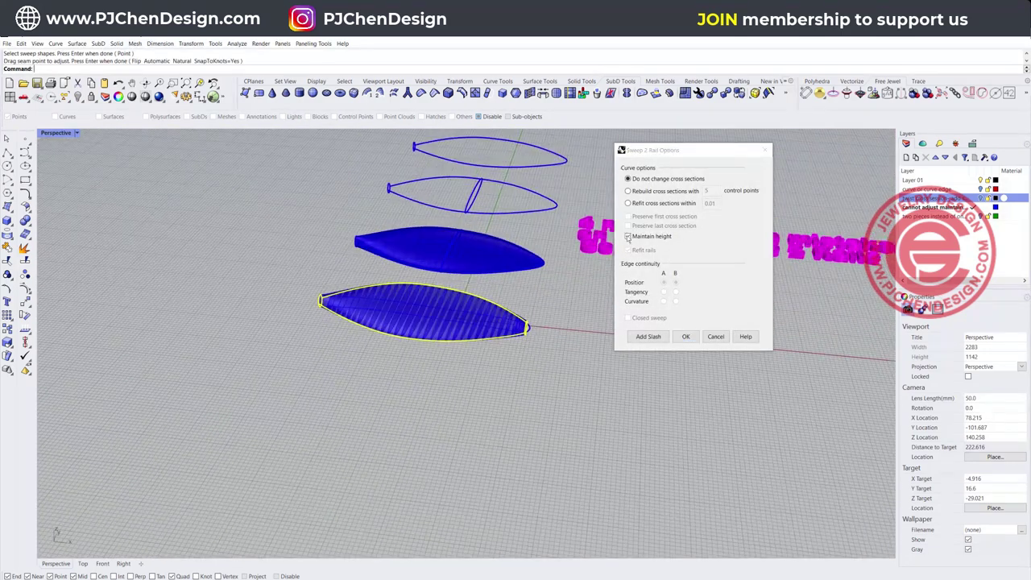
{"action": "left_click", "coordinate": [628, 237]}
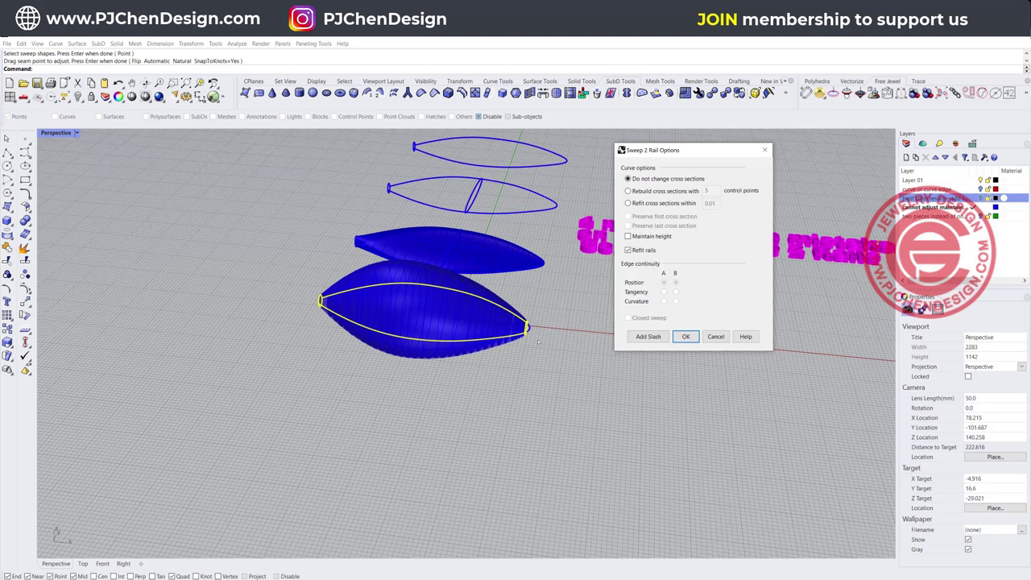
{"action": "scroll", "coordinate": [527, 331], "scroll_direction": "up", "scroll_amount": 3}
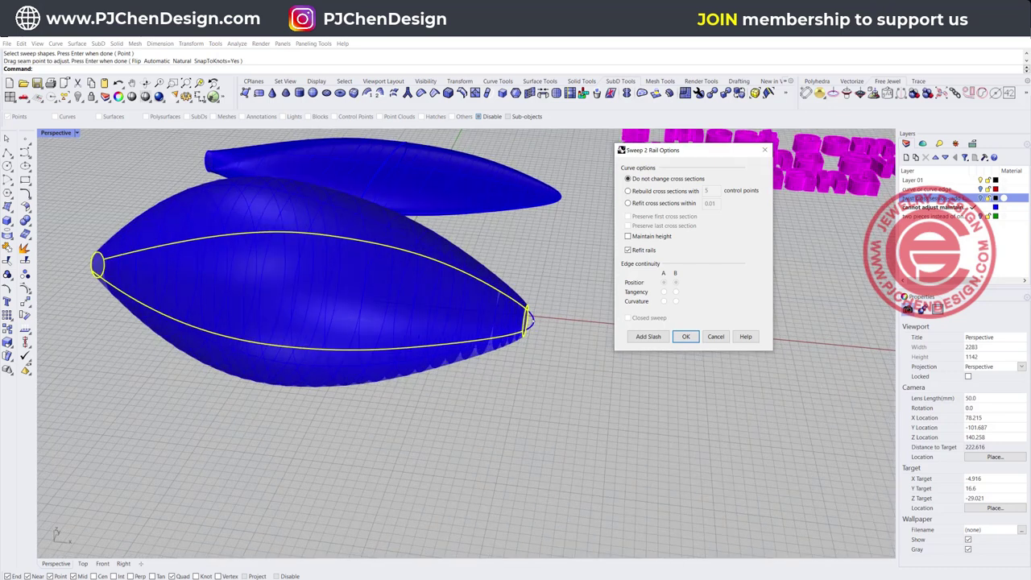
{"action": "scroll", "coordinate": [528, 323], "scroll_direction": "down", "scroll_amount": 3}
{"action": "left_click", "coordinate": [628, 236]}
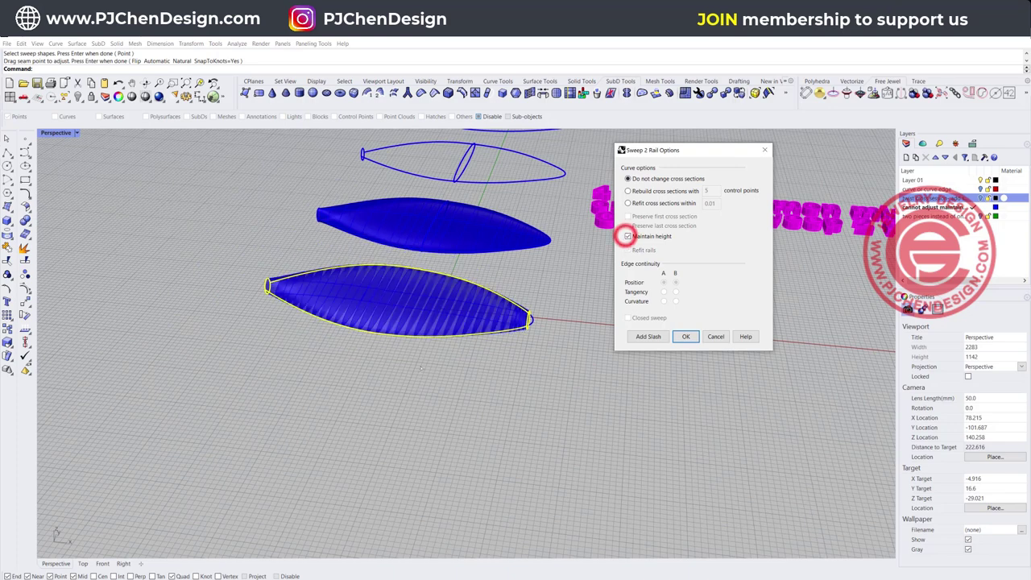
{"action": "left_click", "coordinate": [686, 337]}
Inspect the short open curves spanning the open tip of the leaf.
{"action": "right_click_drag", "start_coordinate": [481, 326], "coordinate": [430, 310]}
{"action": "scroll", "coordinate": [419, 316], "scroll_direction": "up", "scroll_amount": 5}
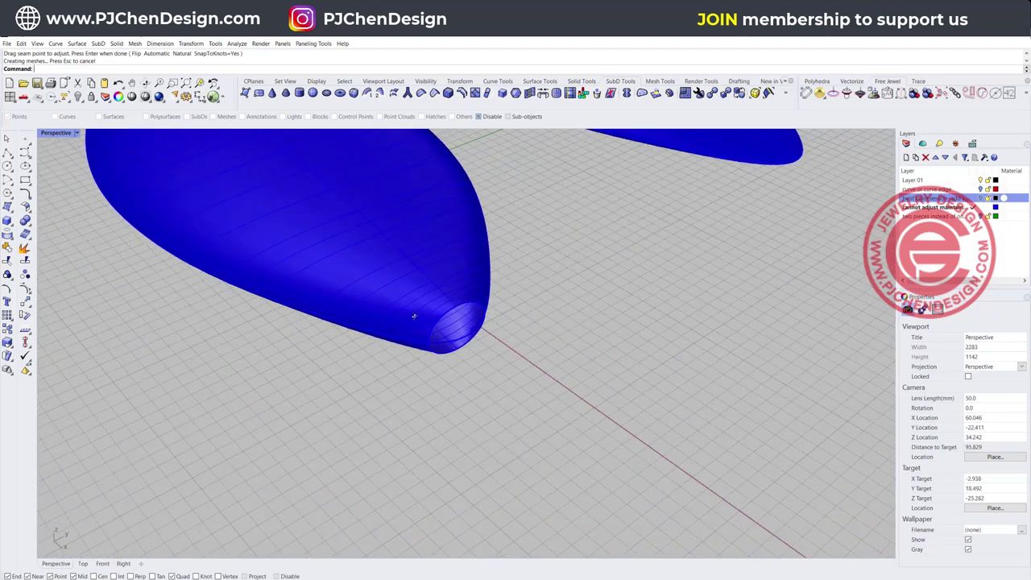
{"action": "scroll", "coordinate": [481, 329], "scroll_direction": "up", "scroll_amount": 2}
{"action": "left_click", "coordinate": [449, 345]}
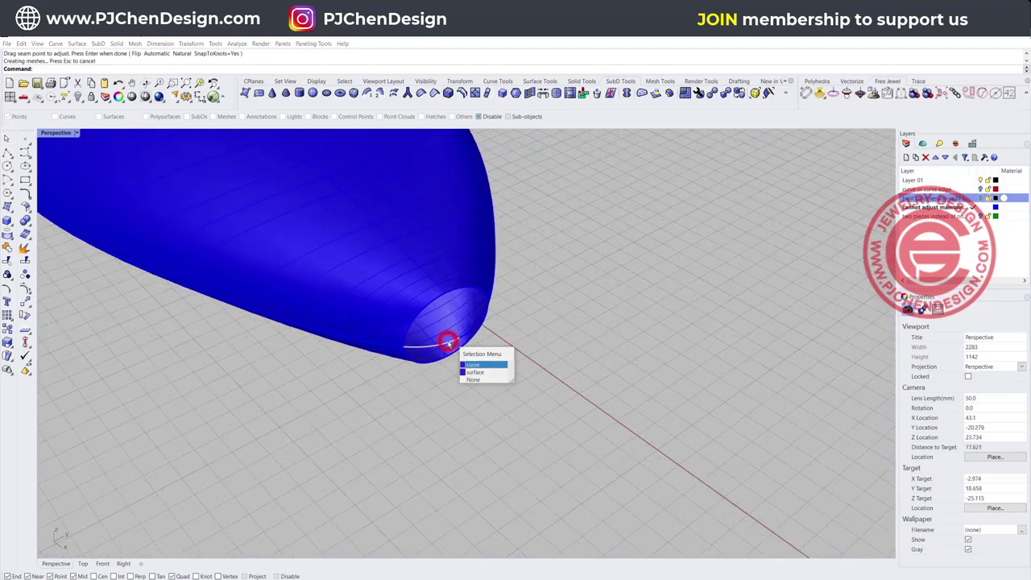
{"action": "left_click", "coordinate": [480, 362]}
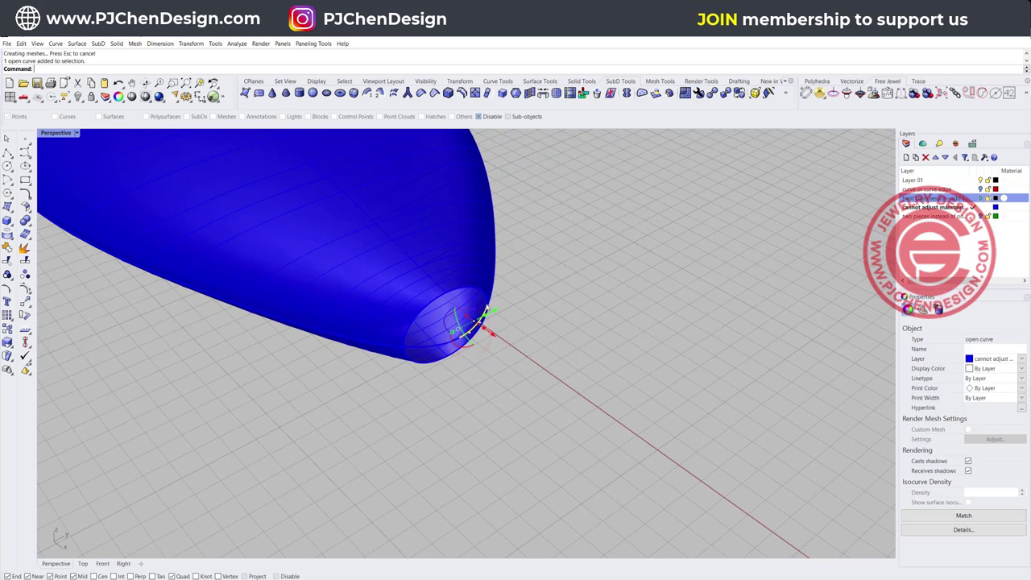
{"action": "left_click", "coordinate": [483, 371]}
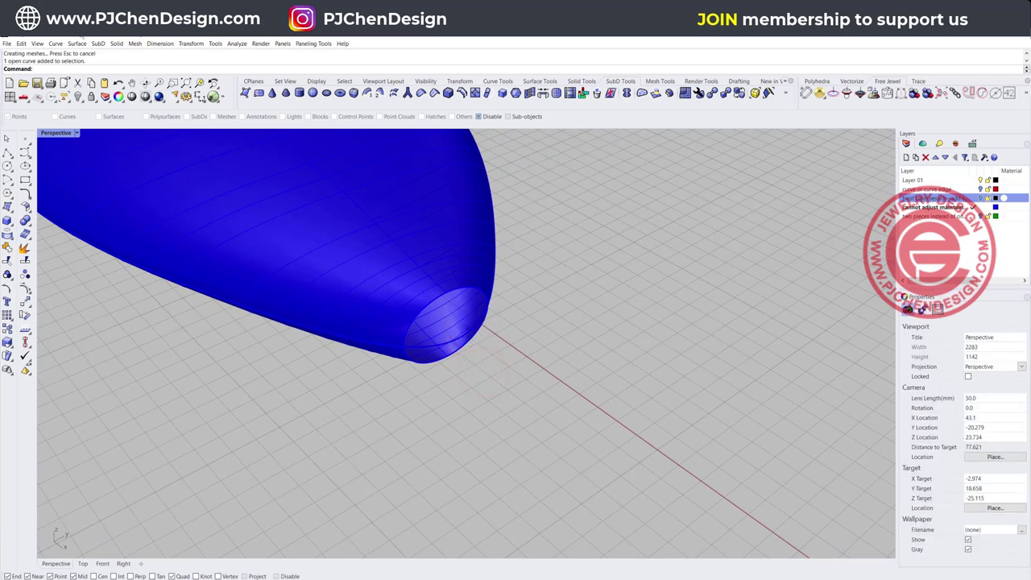
Cap the open tip with Sweep 2 Rails, using the two short open curves as rails and the closed tip curve as cross section.
{"action": "left_click", "coordinate": [77, 43]}
{"action": "left_click", "coordinate": [86, 79]}
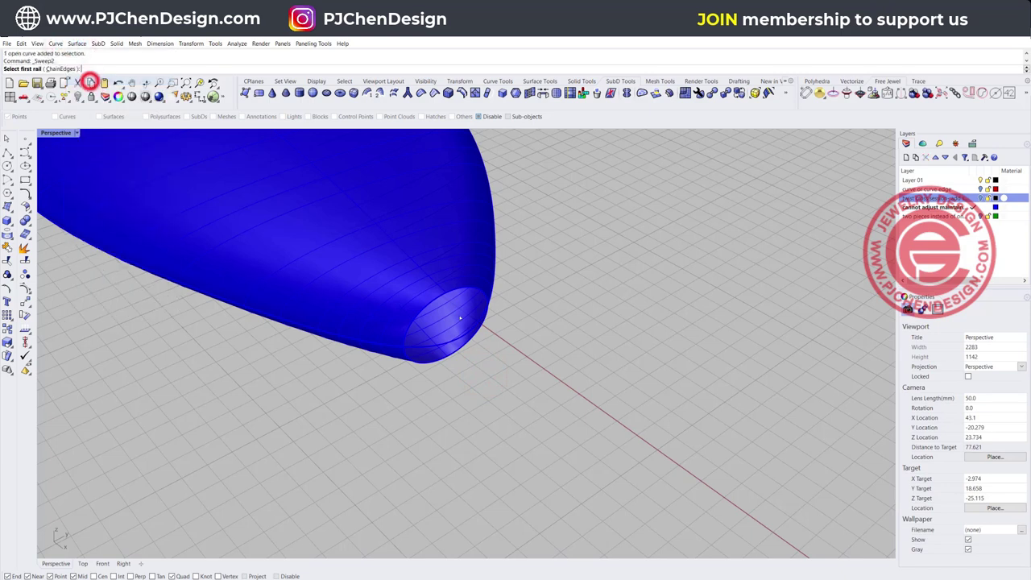
{"action": "left_click", "coordinate": [450, 343]}
{"action": "left_click", "coordinate": [461, 334]}
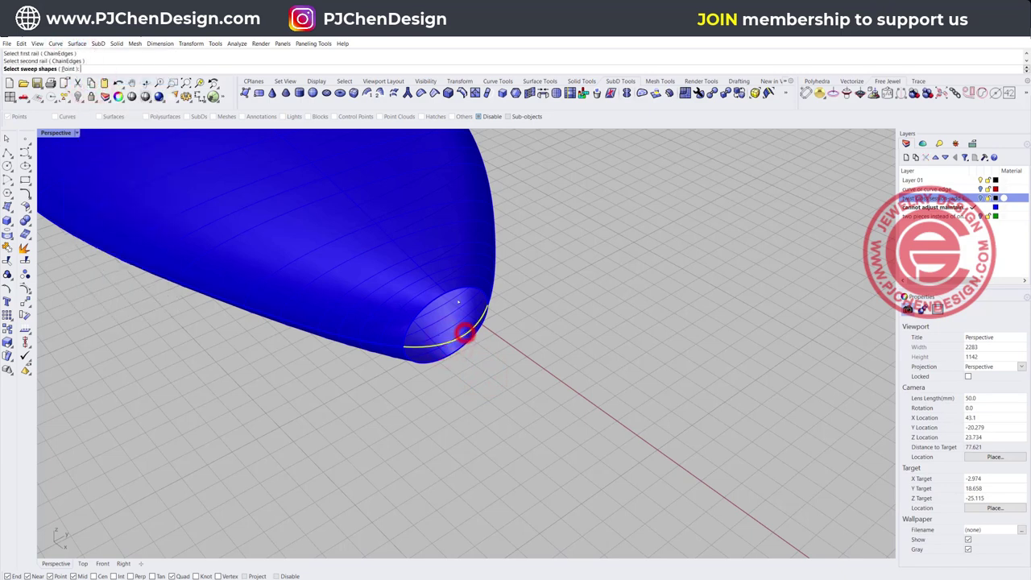
{"action": "left_click", "coordinate": [458, 288]}
{"action": "left_click", "coordinate": [502, 312]}
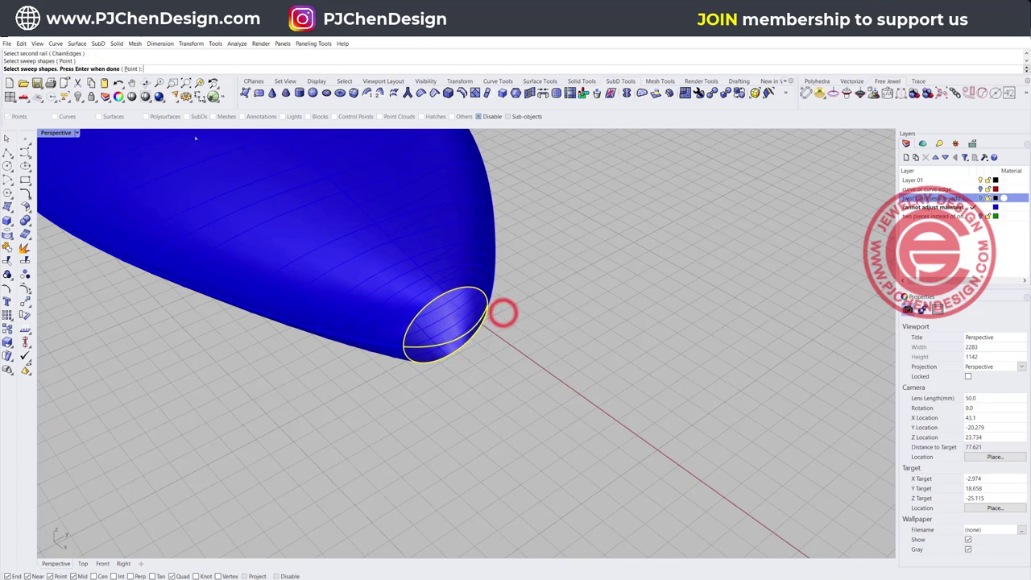
{"action": "scroll", "coordinate": [255, 218], "scroll_direction": "down", "scroll_amount": 5}
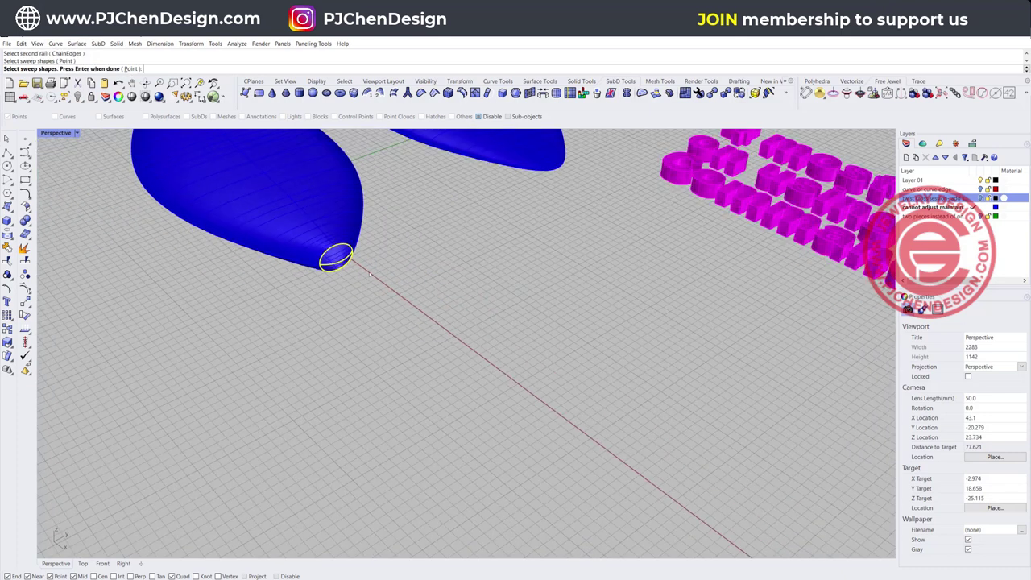
{"action": "scroll", "coordinate": [352, 269], "scroll_direction": "up", "scroll_amount": 5}
{"action": "key", "text": "Return"}
{"action": "key", "text": "Return"}
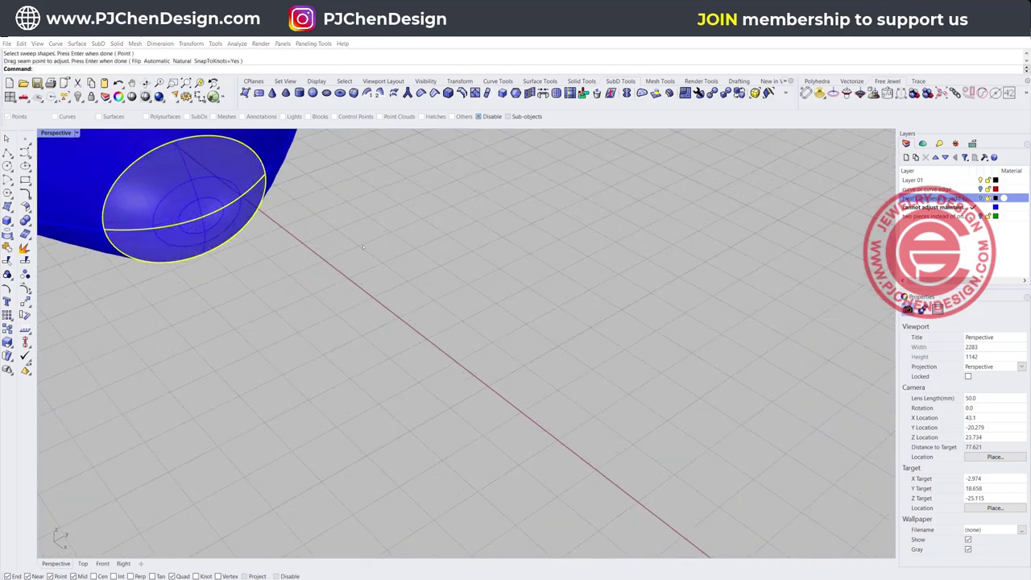
{"action": "key", "text": "Return"}
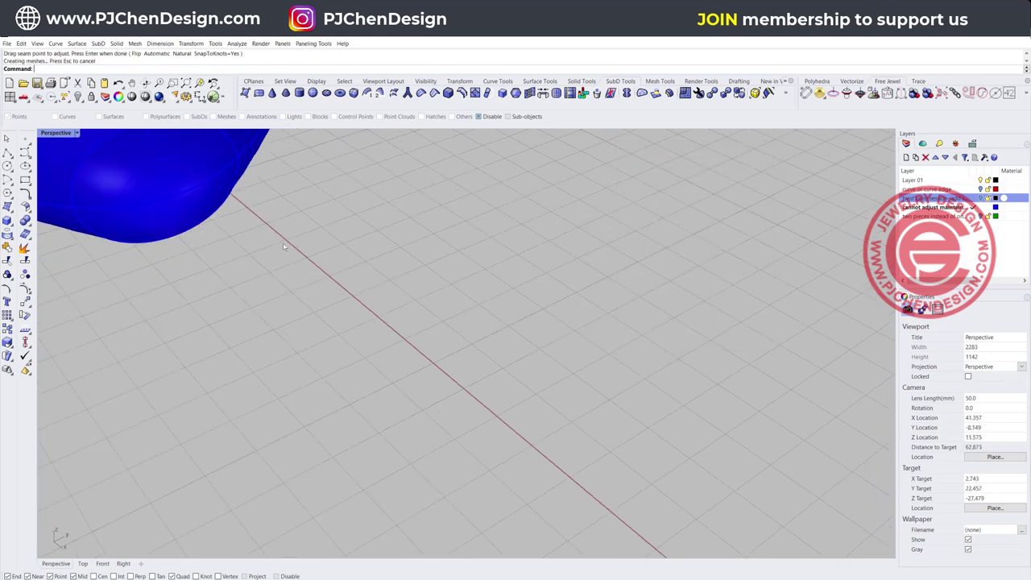
Set the display color of the tip's cap surface to Red.
{"action": "scroll", "coordinate": [283, 244], "scroll_direction": "up", "scroll_amount": 5}
{"action": "scroll", "coordinate": [300, 248], "scroll_direction": "down", "scroll_amount": 2}
{"action": "left_click", "coordinate": [670, 300]}
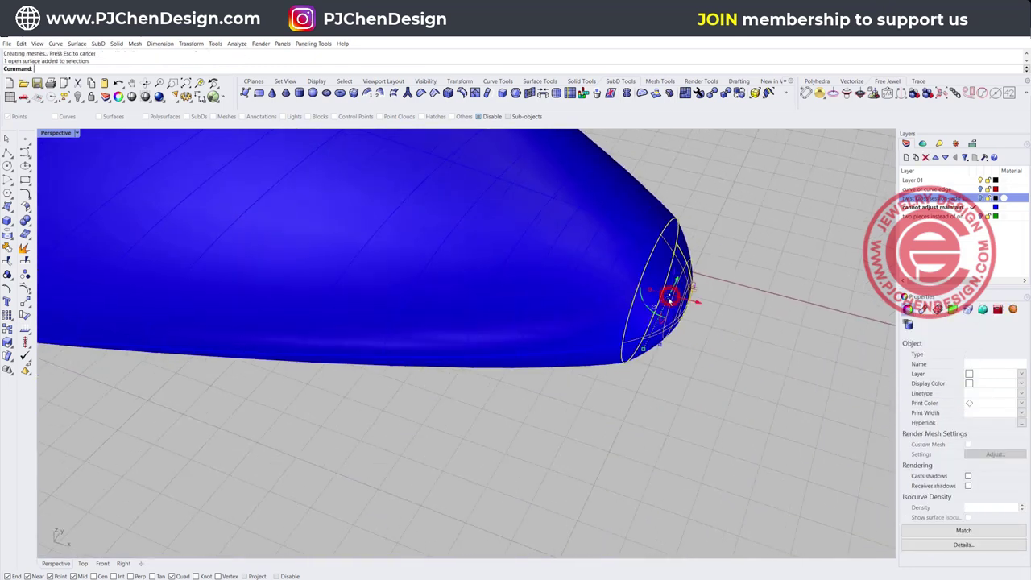
{"action": "left_click", "coordinate": [1023, 384]}
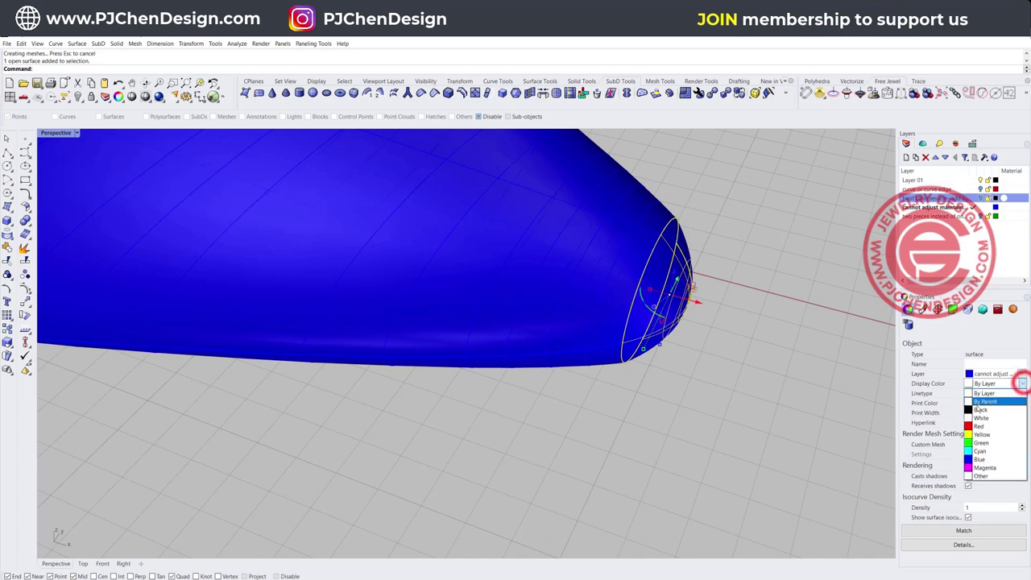
{"action": "left_click", "coordinate": [974, 423]}
{"action": "left_click", "coordinate": [785, 343]}
{"action": "scroll", "coordinate": [552, 241], "scroll_direction": "down", "scroll_amount": 3}
{"action": "right_click_drag", "start_coordinate": [552, 241], "coordinate": [617, 281]}
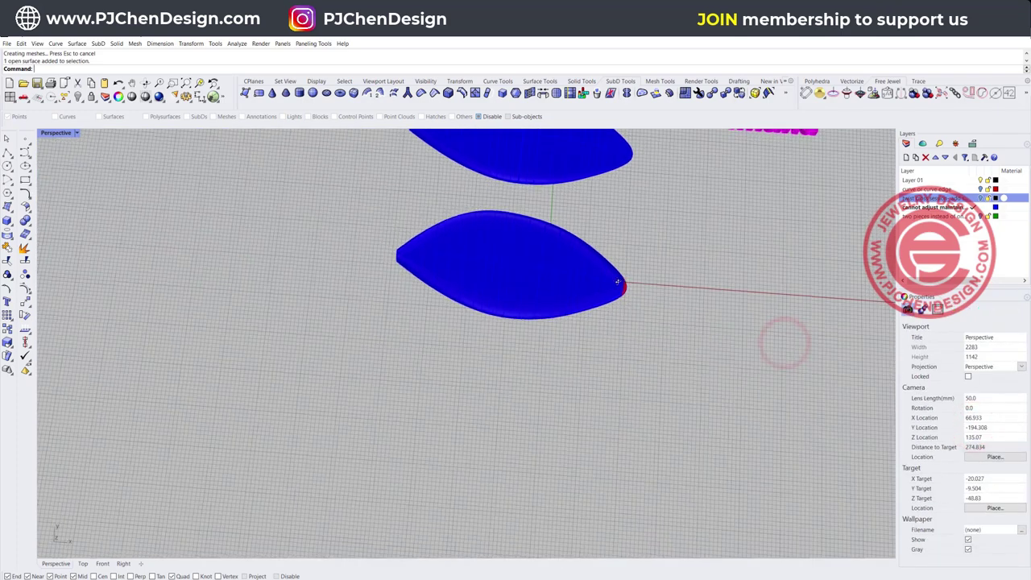
{"action": "scroll", "coordinate": [610, 274], "scroll_direction": "down", "scroll_amount": 4}
{"action": "right_click_drag", "start_coordinate": [606, 204], "coordinate": [500, 260], "text": "shift"}
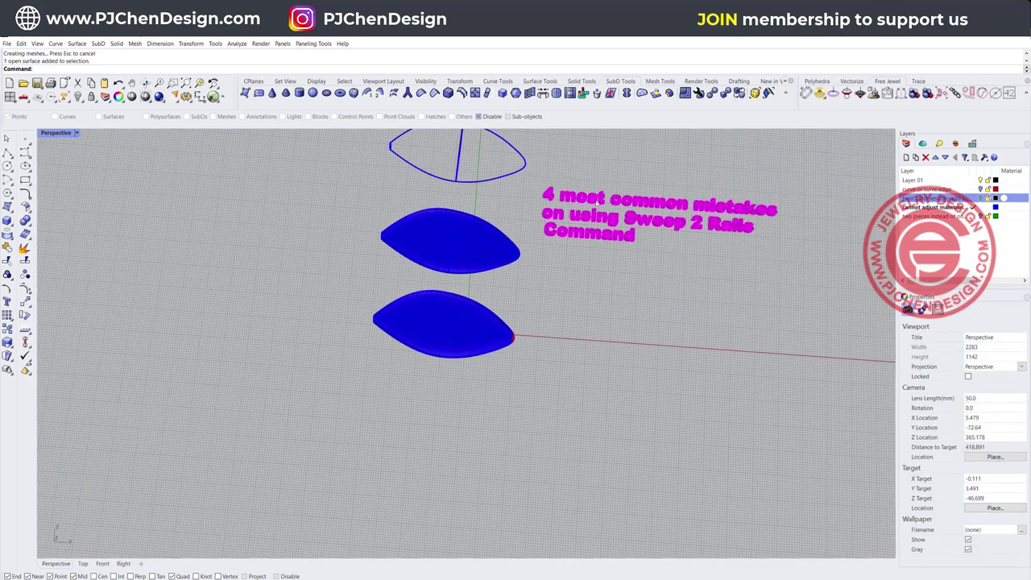
{"action": "right_click_drag", "start_coordinate": [552, 265], "coordinate": [542, 246]}
{"action": "scroll", "coordinate": [498, 304], "scroll_direction": "up", "scroll_amount": 3}
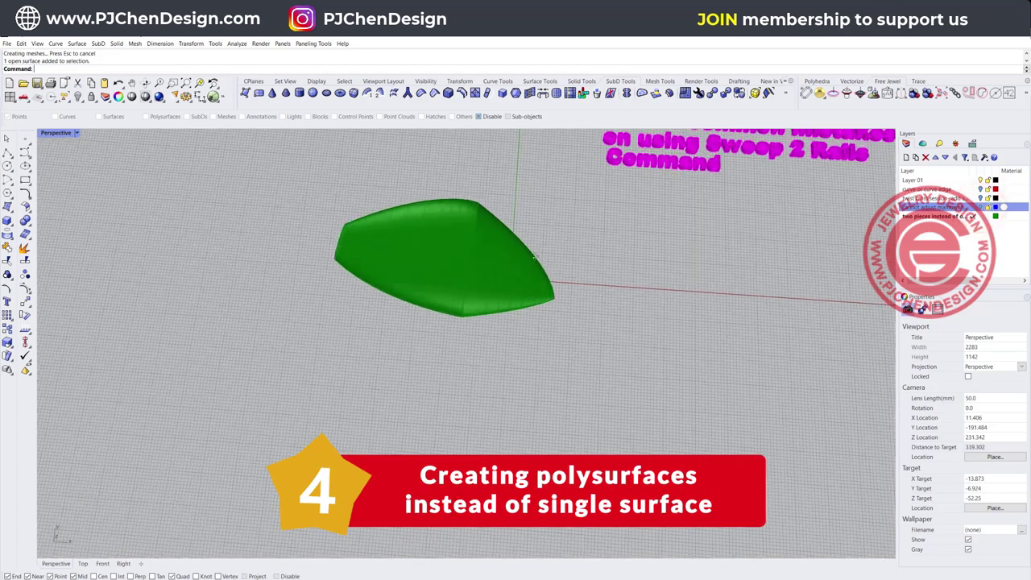
Delete the green polysurface, keeping its outline and end curves.
{"action": "scroll", "coordinate": [535, 257], "scroll_direction": "down", "scroll_amount": 5}
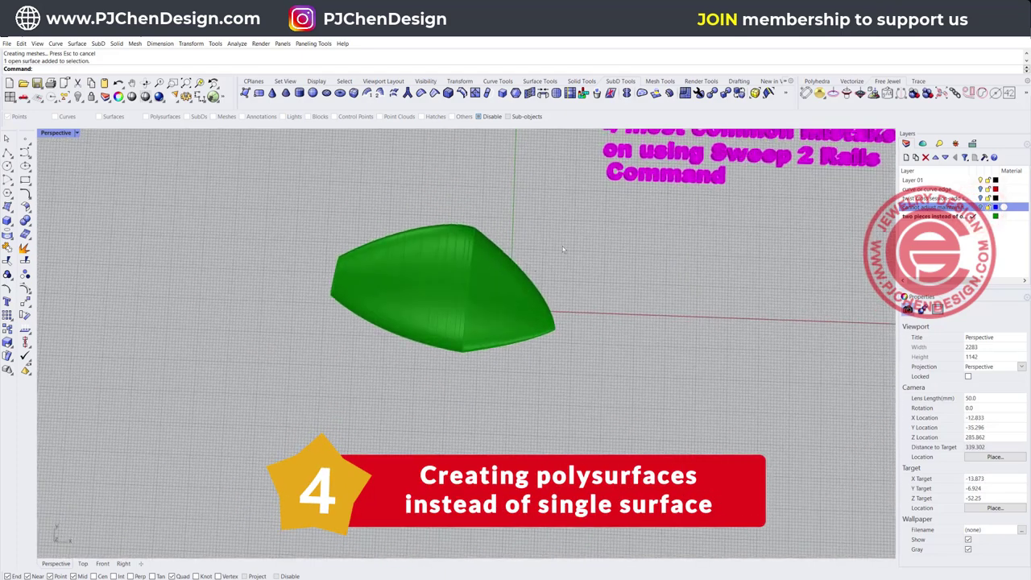
{"action": "scroll", "coordinate": [410, 306], "scroll_direction": "up", "scroll_amount": 5}
{"action": "left_click", "coordinate": [414, 291]}
{"action": "key", "text": "Delete"}
{"action": "right_click_drag", "start_coordinate": [431, 278], "coordinate": [460, 269]}
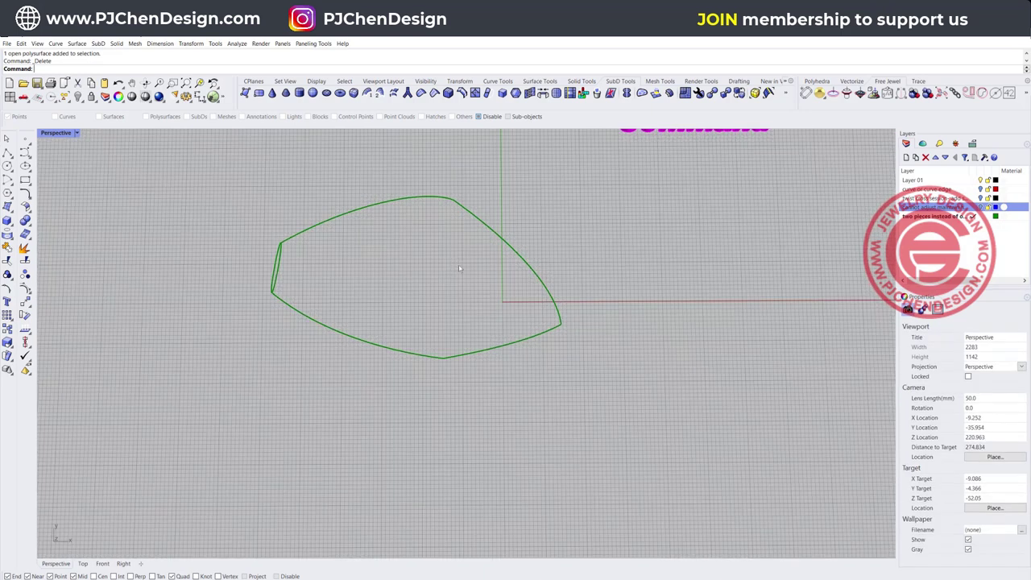
Examine the leaf's upper outline curve that serves as a sweep rail.
{"action": "left_click", "coordinate": [505, 248]}
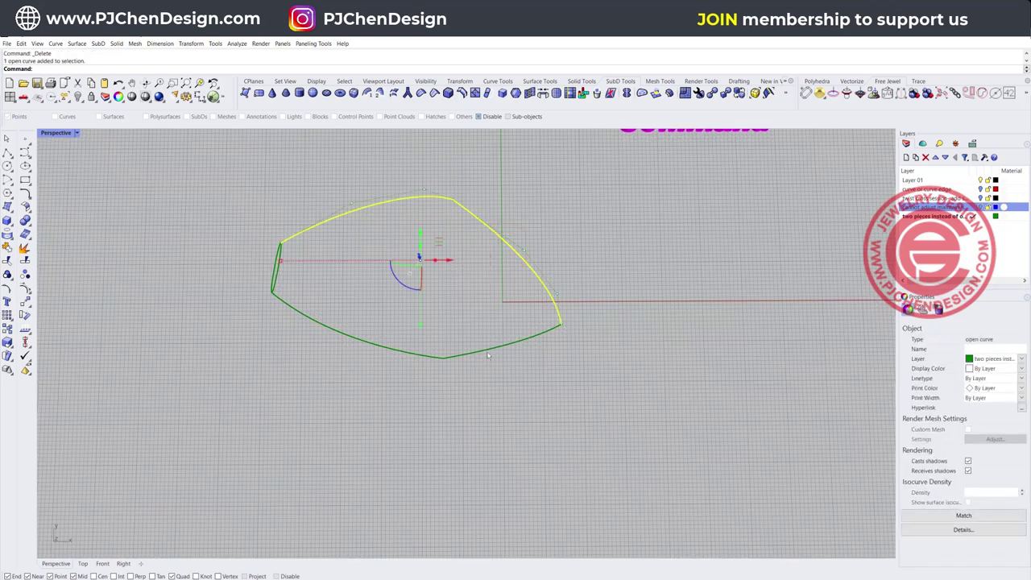
{"action": "scroll", "coordinate": [473, 315], "scroll_direction": "down", "scroll_amount": 2}
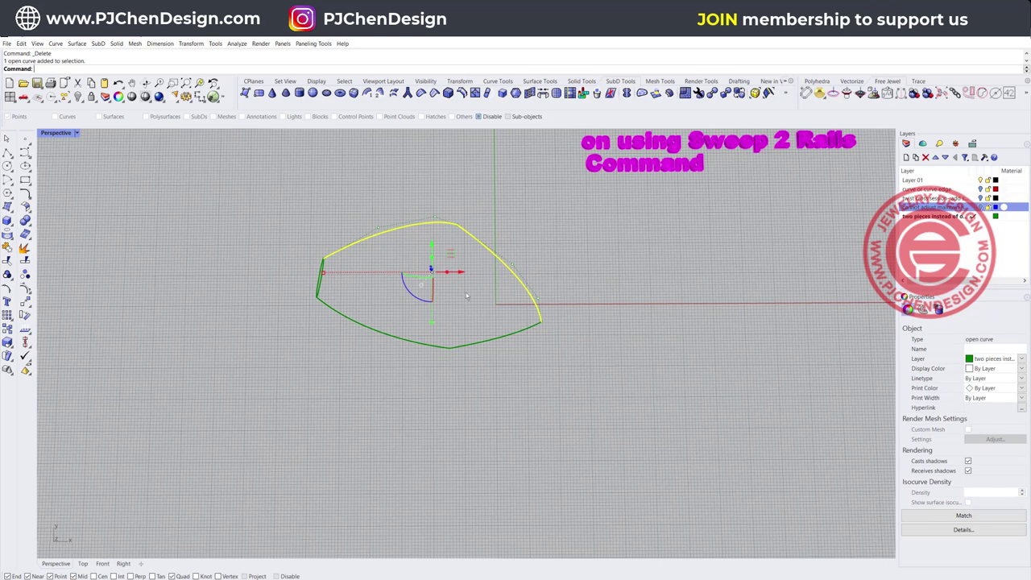
{"action": "scroll", "coordinate": [406, 298], "scroll_direction": "up", "scroll_amount": 2}
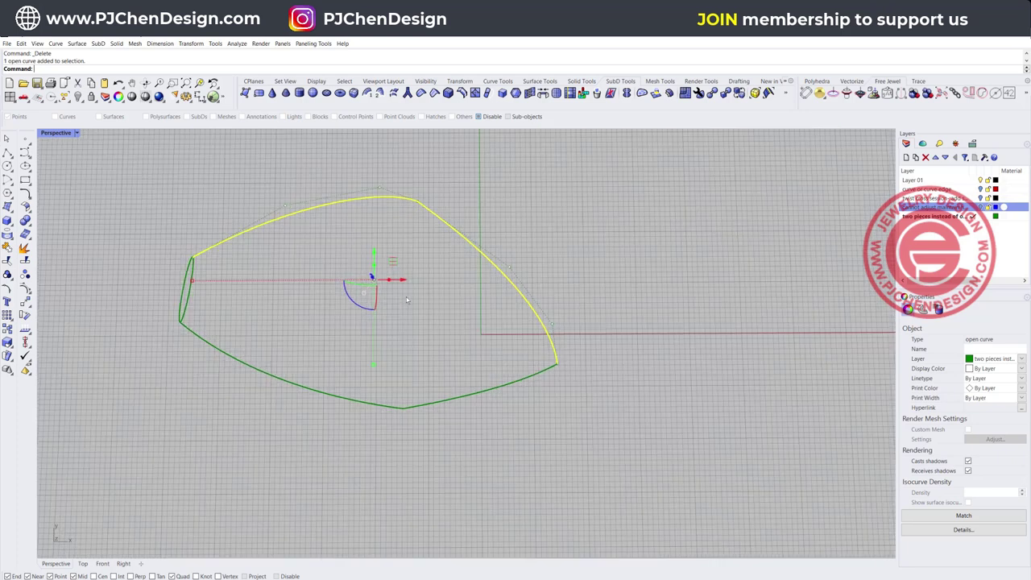
{"action": "scroll", "coordinate": [407, 299], "scroll_direction": "down", "scroll_amount": 2}
{"action": "left_click", "coordinate": [436, 324]}
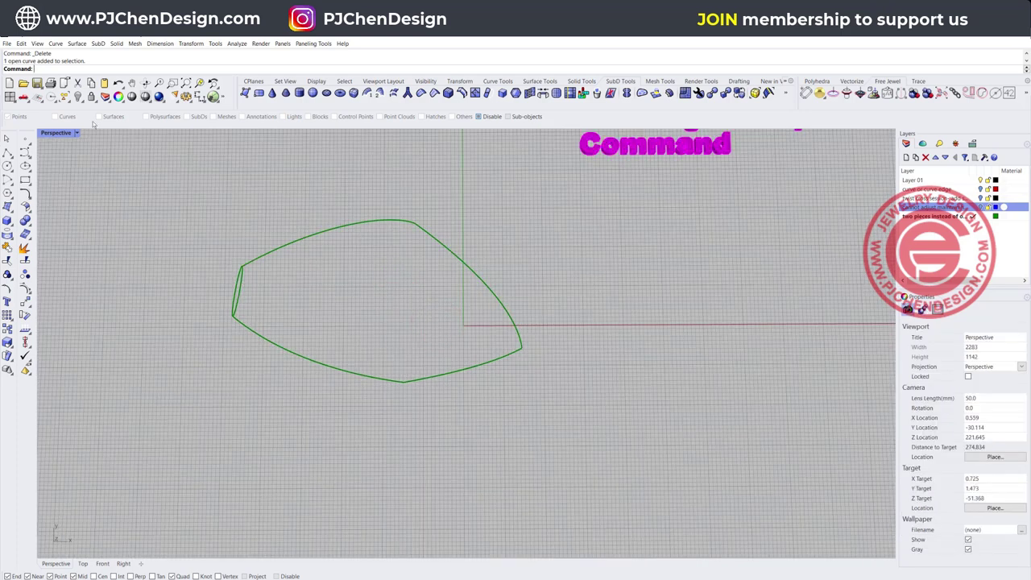
Create the leaf with Sweep 2 Rails, using the upper and lower outline curves as rails and the closed end curve as cross section.
{"action": "left_click", "coordinate": [77, 43]}
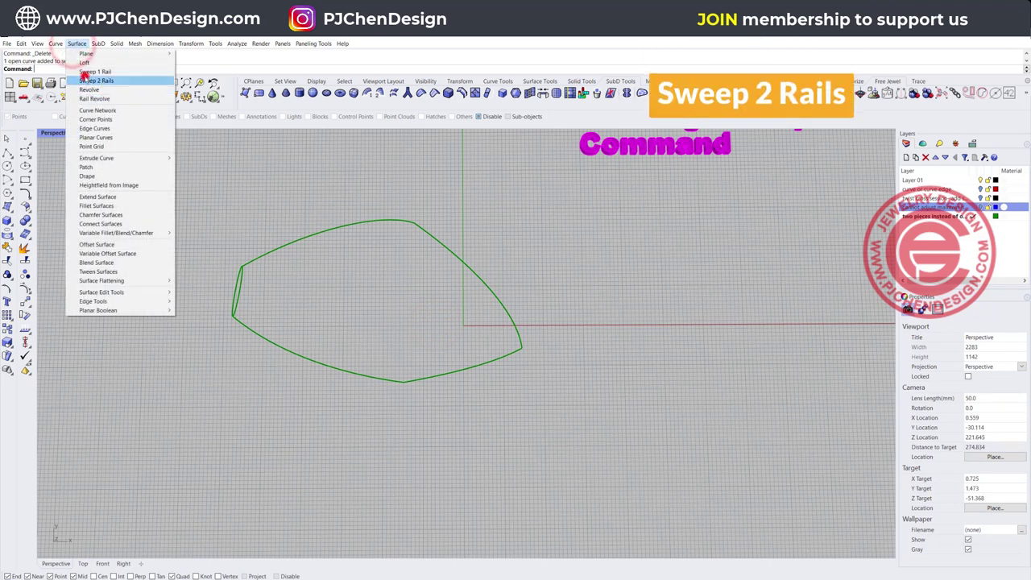
{"action": "left_click", "coordinate": [84, 75]}
{"action": "left_click", "coordinate": [383, 219]}
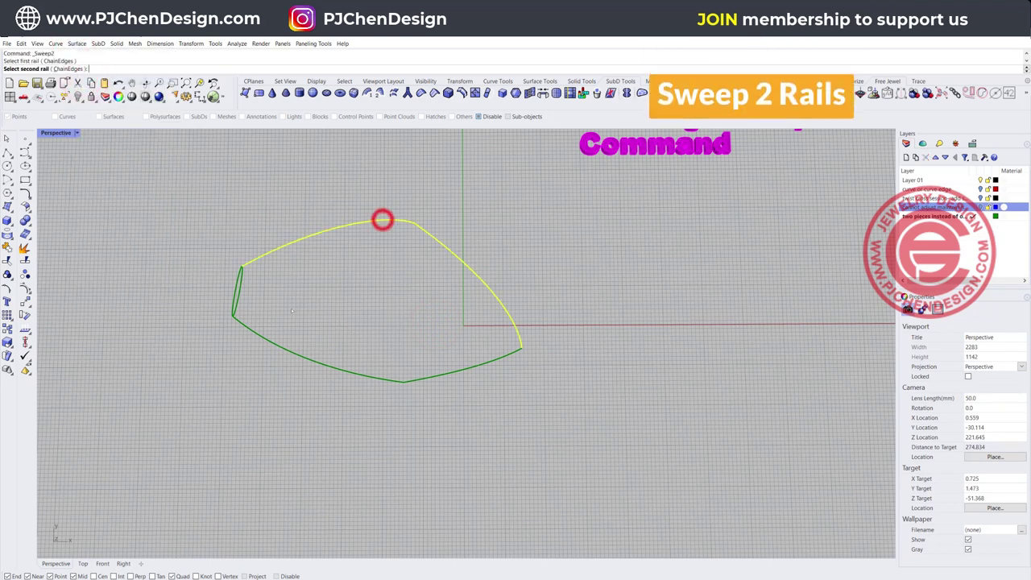
{"action": "left_click", "coordinate": [264, 341]}
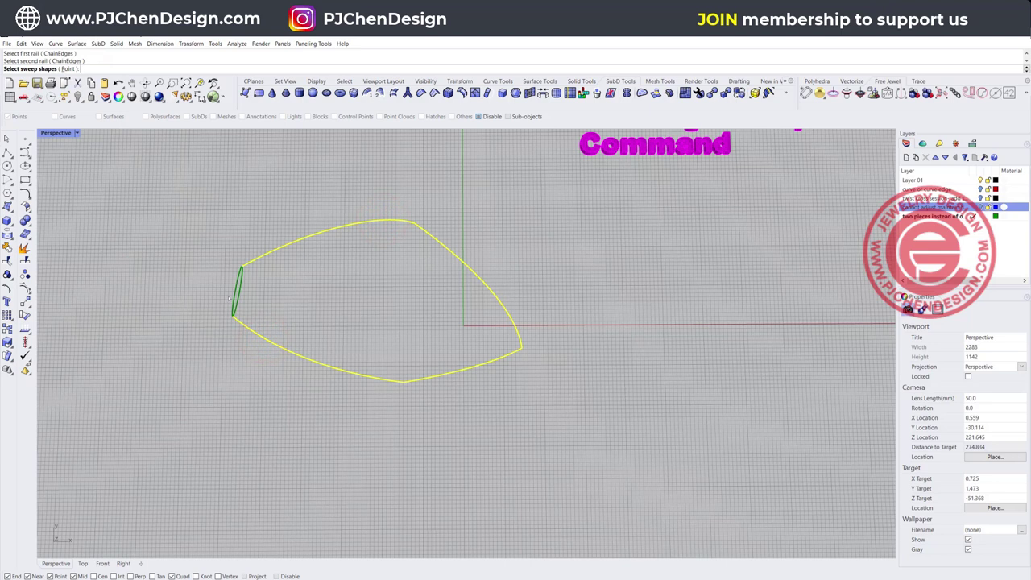
{"action": "left_click", "coordinate": [235, 288]}
{"action": "key", "text": "Return"}
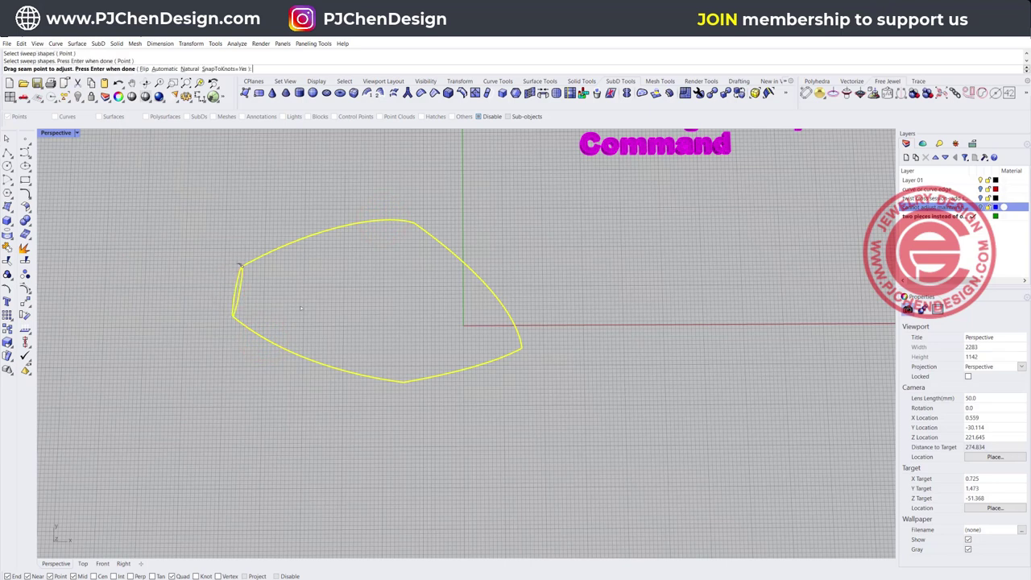
{"action": "key", "text": "Return"}
{"action": "left_click", "coordinate": [629, 236]}
{"action": "left_click", "coordinate": [629, 236]}
{"action": "left_click", "coordinate": [629, 237]}
{"action": "left_click", "coordinate": [629, 236]}
{"action": "right_click_drag", "start_coordinate": [464, 311], "coordinate": [504, 303]}
{"action": "left_click", "coordinate": [691, 337]}
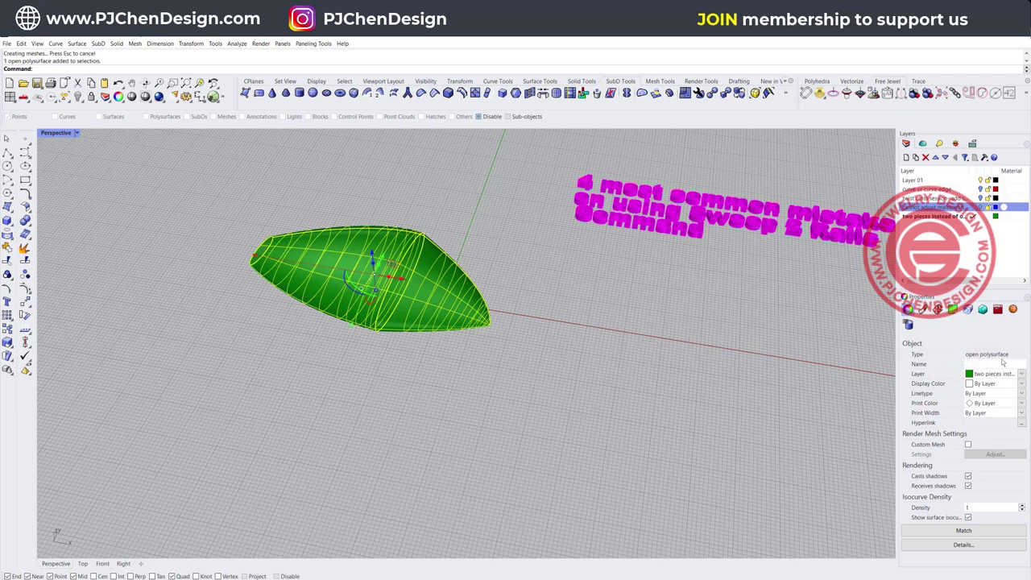
Move the swept leaf polysurface along the red axis, clear of its source curves.
{"action": "left_click", "coordinate": [496, 239]}
{"action": "mouse_move", "coordinate": [422, 249]}
{"action": "right_mouse_down"}
{"action": "mouse_move", "coordinate": [416, 283]}
{"action": "mouse_move", "coordinate": [444, 271]}
{"action": "mouse_move", "coordinate": [425, 256]}
{"action": "right_mouse_up"}
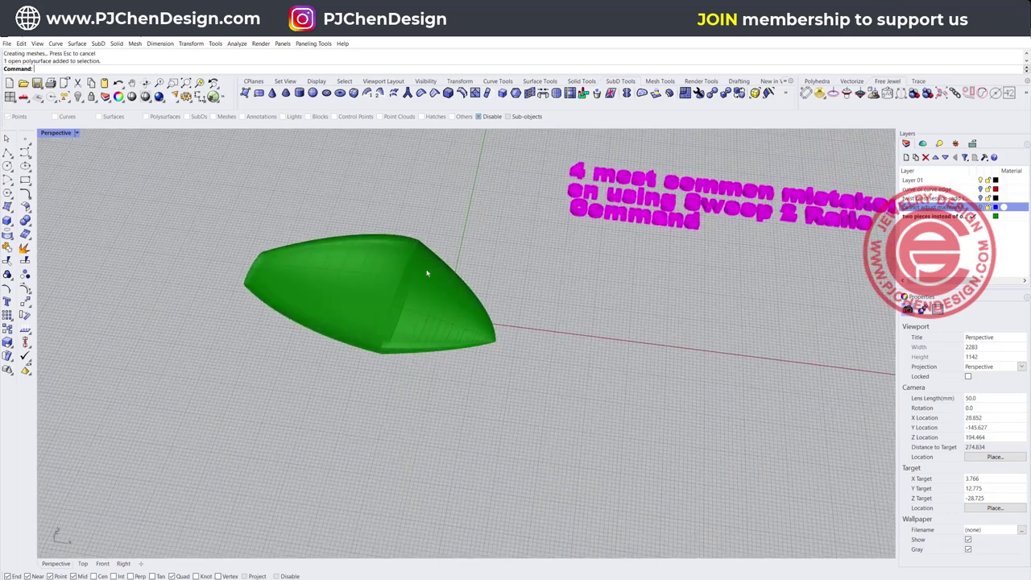
{"action": "left_click", "coordinate": [427, 283]}
{"action": "left_click_drag", "start_coordinate": [399, 294], "coordinate": [685, 330]}
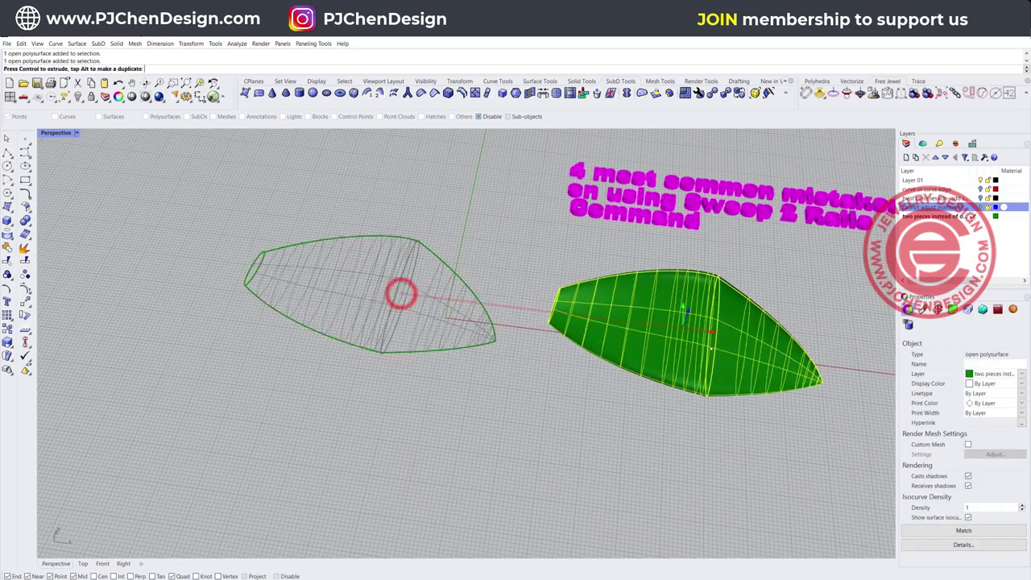
Explode the leaf's upper outline curve into its separate segments, working in the maximized Top view.
{"action": "left_click", "coordinate": [430, 255]}
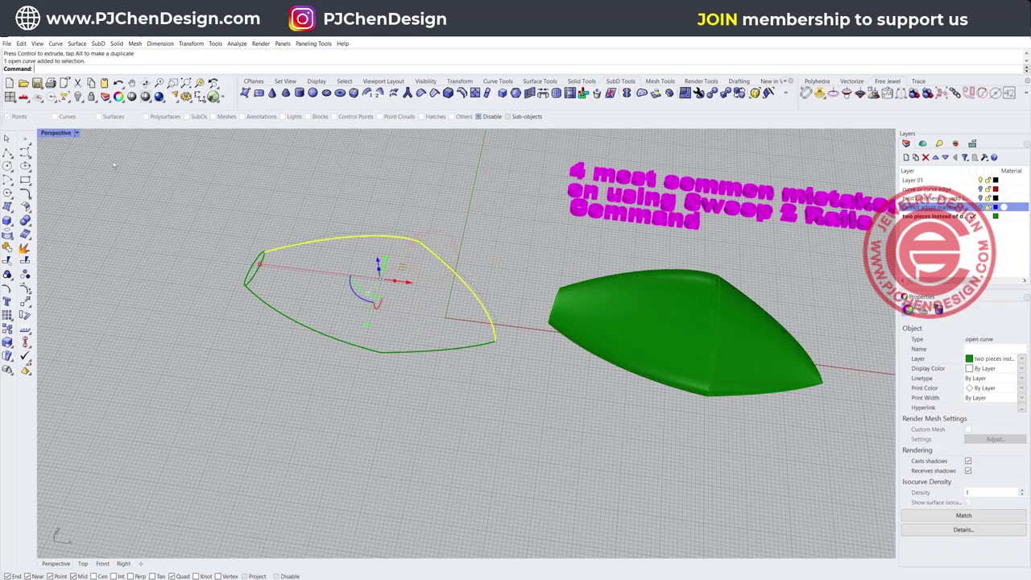
{"action": "double_click", "coordinate": [66, 133]}
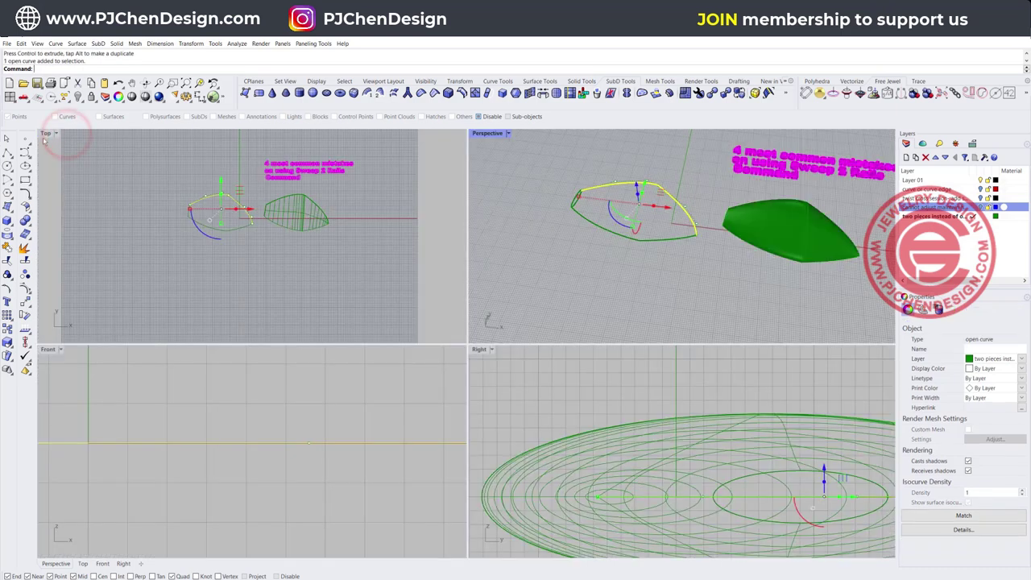
{"action": "double_click", "coordinate": [46, 133]}
{"action": "scroll", "coordinate": [451, 266], "scroll_direction": "up", "scroll_amount": 5}
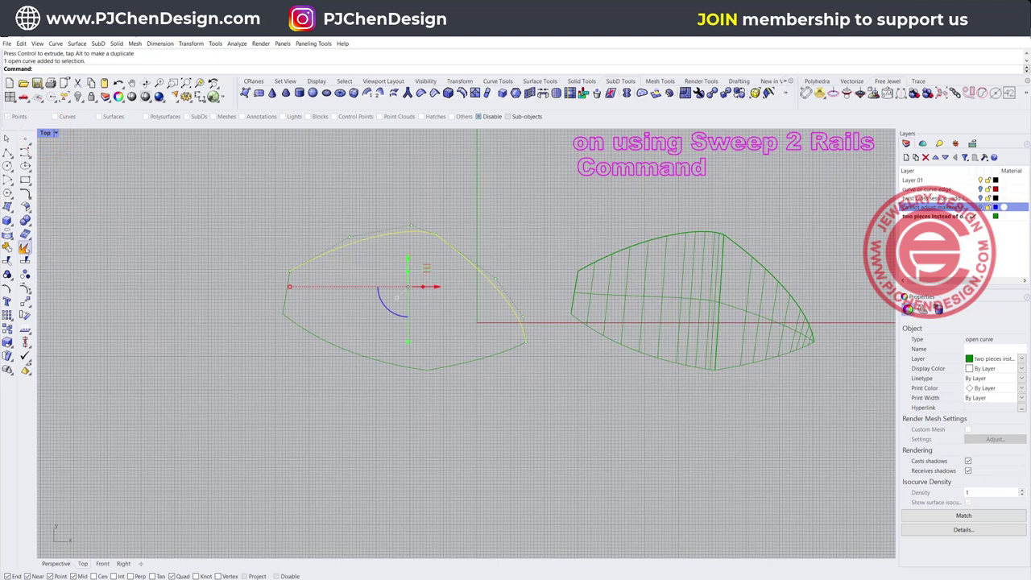
{"action": "left_click", "coordinate": [25, 247]}
{"action": "left_click", "coordinate": [442, 245]}
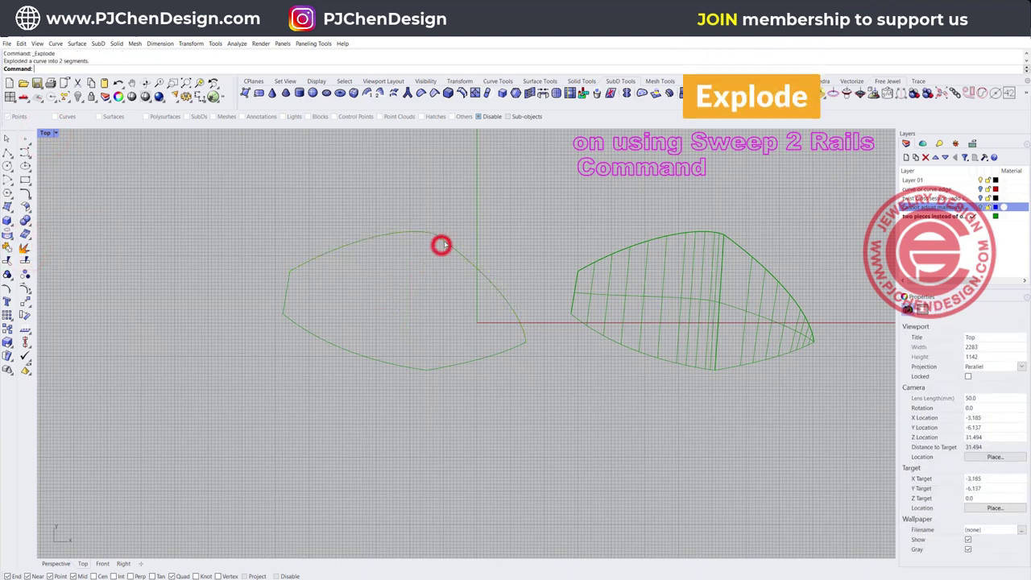
{"action": "left_click", "coordinate": [437, 232]}
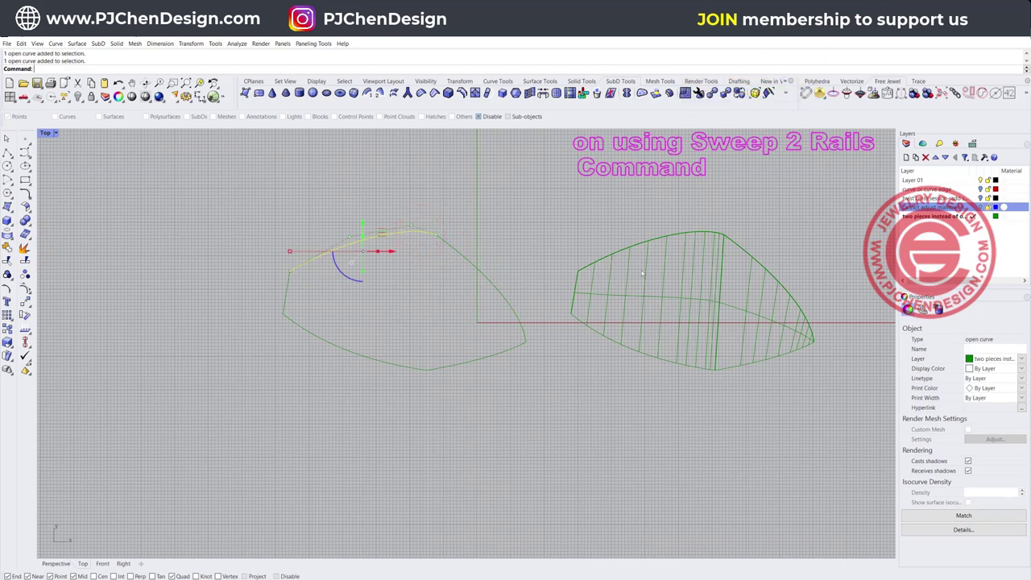
Create UV curves with CreateUVCrv from the polysurface's face at the pointed end of the leaf.
{"action": "left_click", "coordinate": [663, 304]}
{"action": "scroll", "coordinate": [661, 299], "scroll_direction": "down", "scroll_amount": 3}
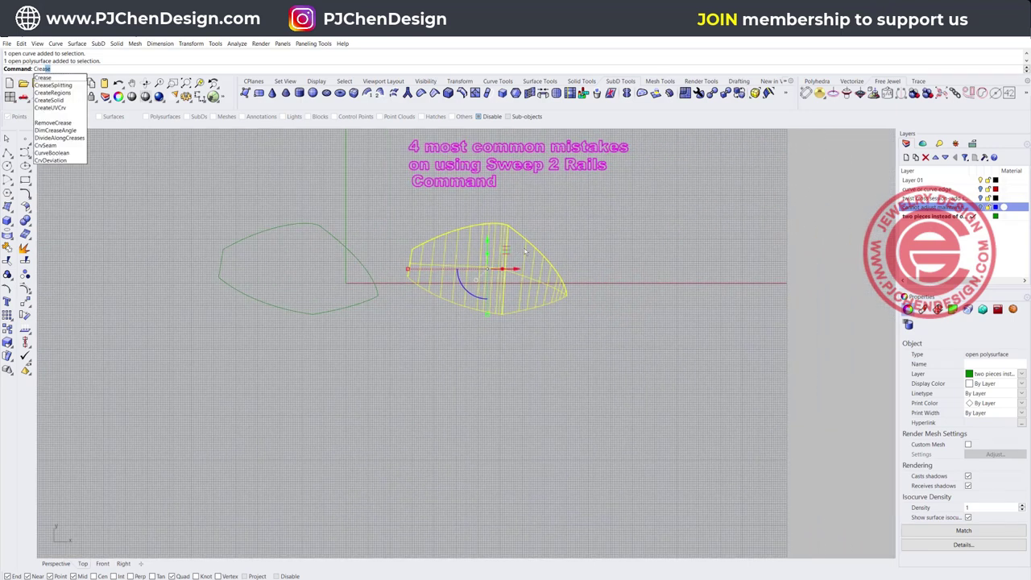
{"action": "type", "text": "t"}
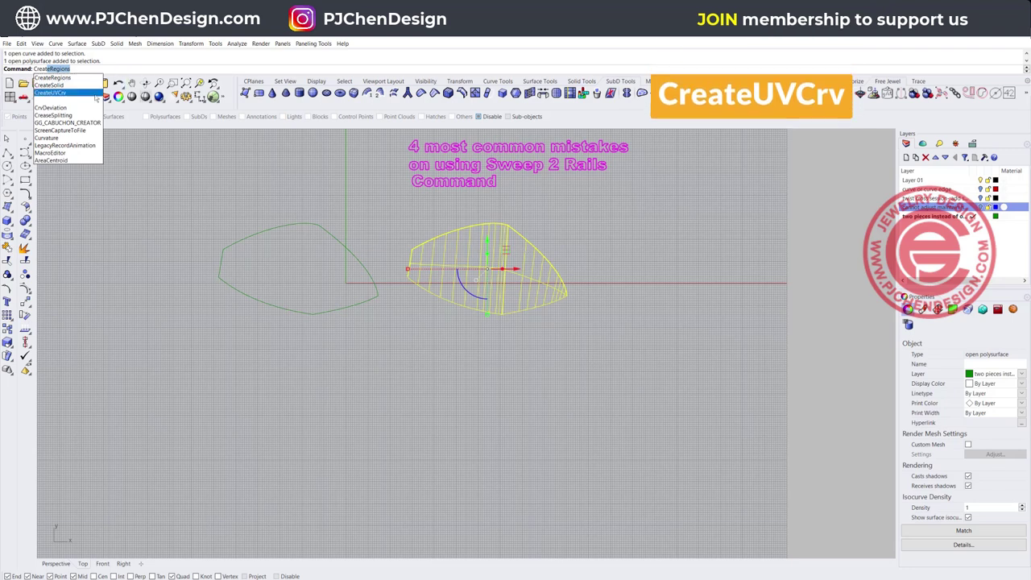
{"action": "left_click", "coordinate": [79, 95]}
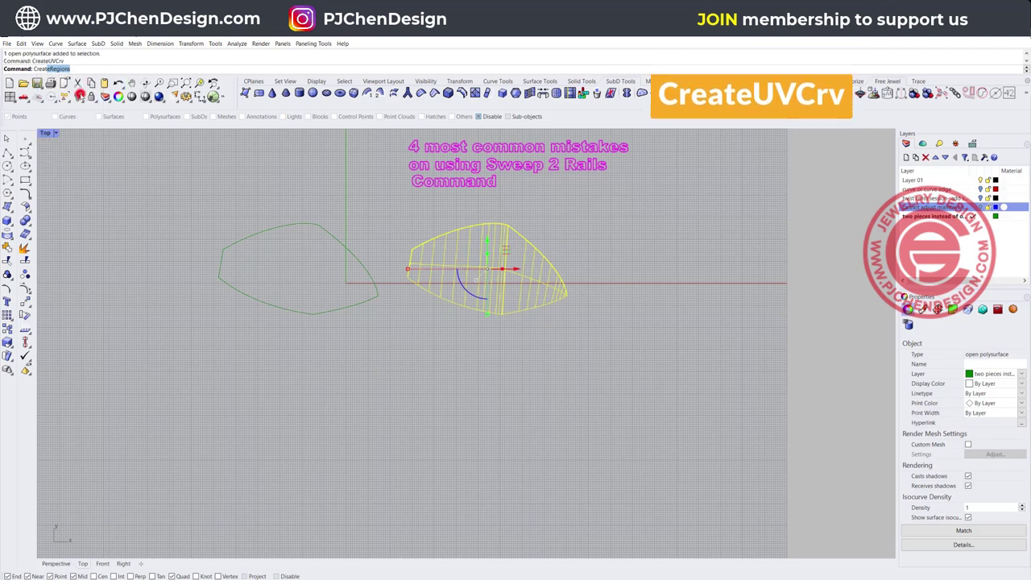
{"action": "left_click", "coordinate": [523, 271]}
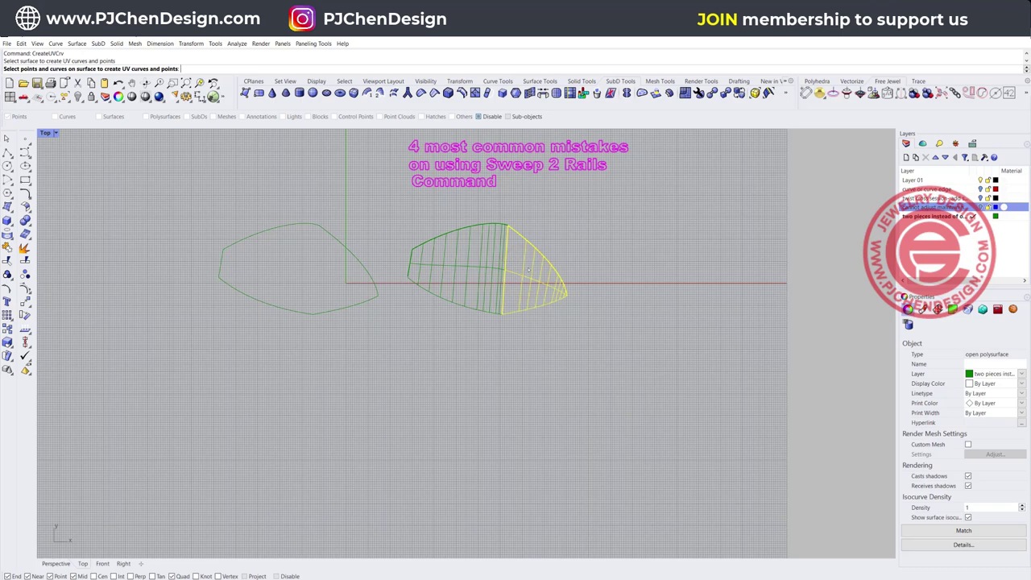
{"action": "key", "text": "Return"}
Move the rectangular UV curve to the far side of the leaf polysurface and delete it.
{"action": "left_click_drag", "start_coordinate": [411, 166], "coordinate": [722, 262]}
{"action": "left_click", "coordinate": [622, 321]}
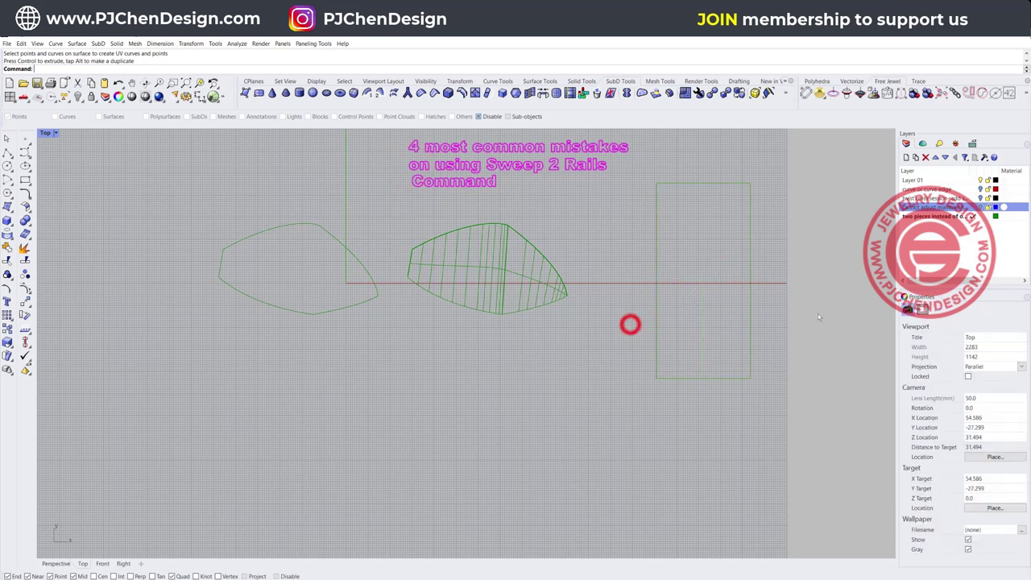
{"action": "left_click", "coordinate": [750, 306]}
{"action": "key", "text": "Delete"}
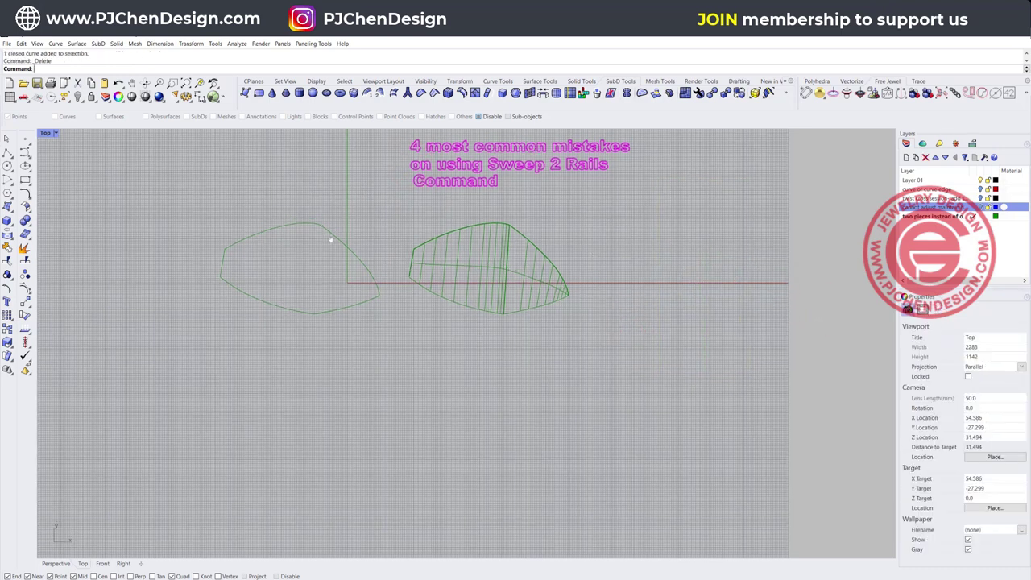
Examine the longer exploded upper segment and set the Top view to Ghosted display.
{"action": "scroll", "coordinate": [320, 241], "scroll_direction": "up", "scroll_amount": 5}
{"action": "left_click", "coordinate": [398, 230]}
{"action": "left_click", "coordinate": [379, 226]}
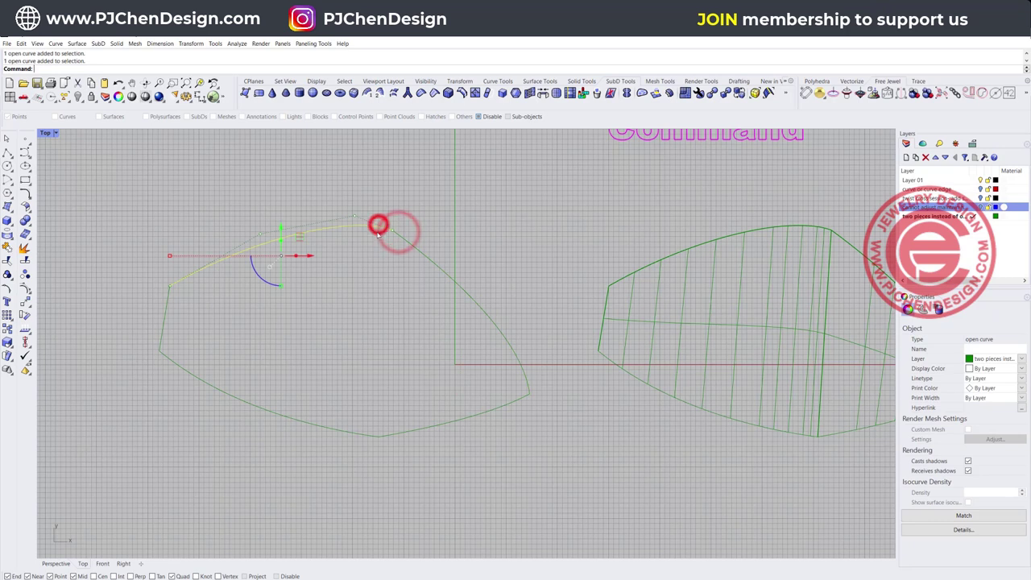
{"action": "scroll", "coordinate": [434, 279], "scroll_direction": "down", "scroll_amount": 5}
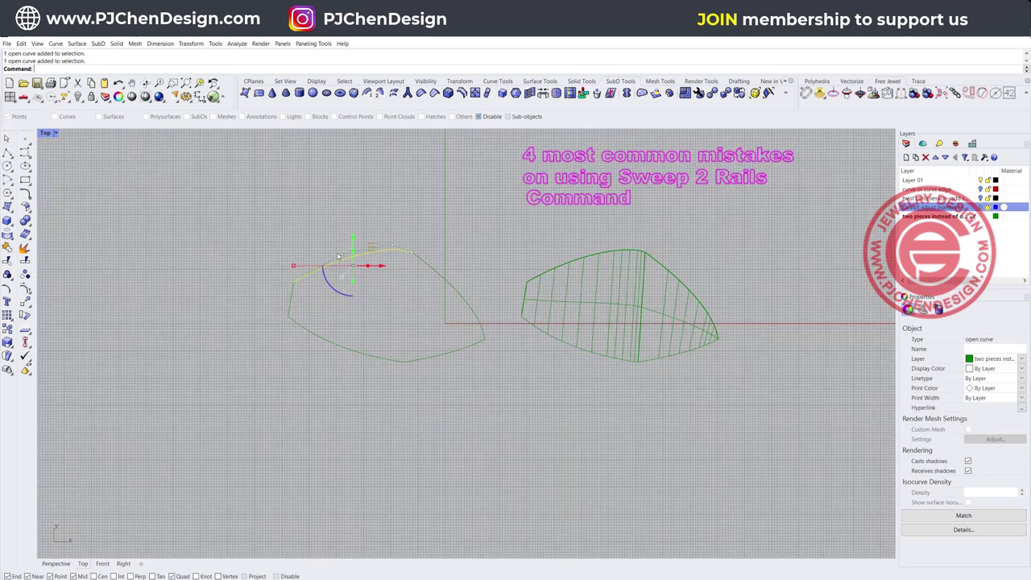
{"action": "left_click", "coordinate": [292, 211]}
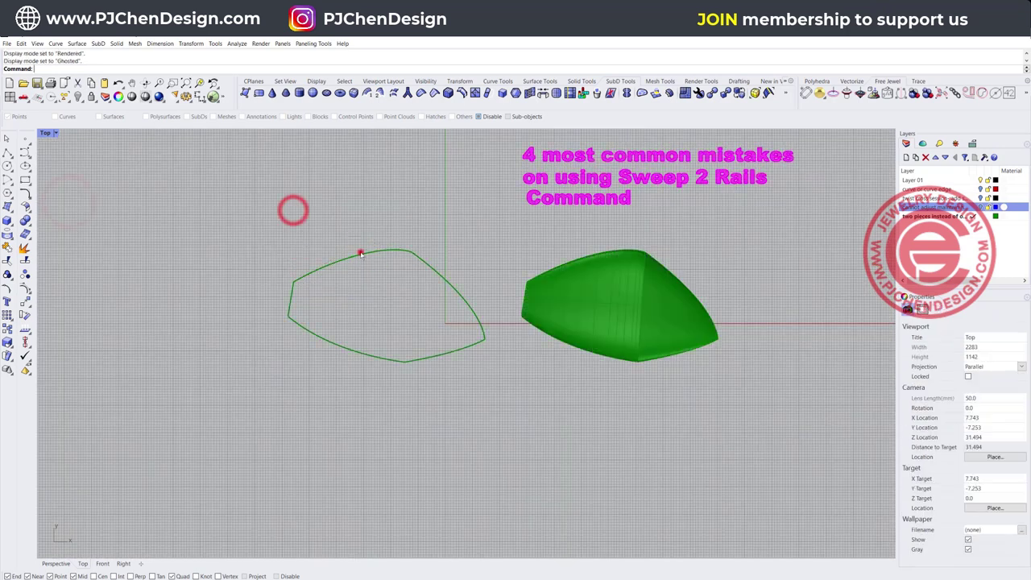
Check both exploded segments of the upper outline and join them into one open curve.
{"action": "left_click", "coordinate": [360, 252]}
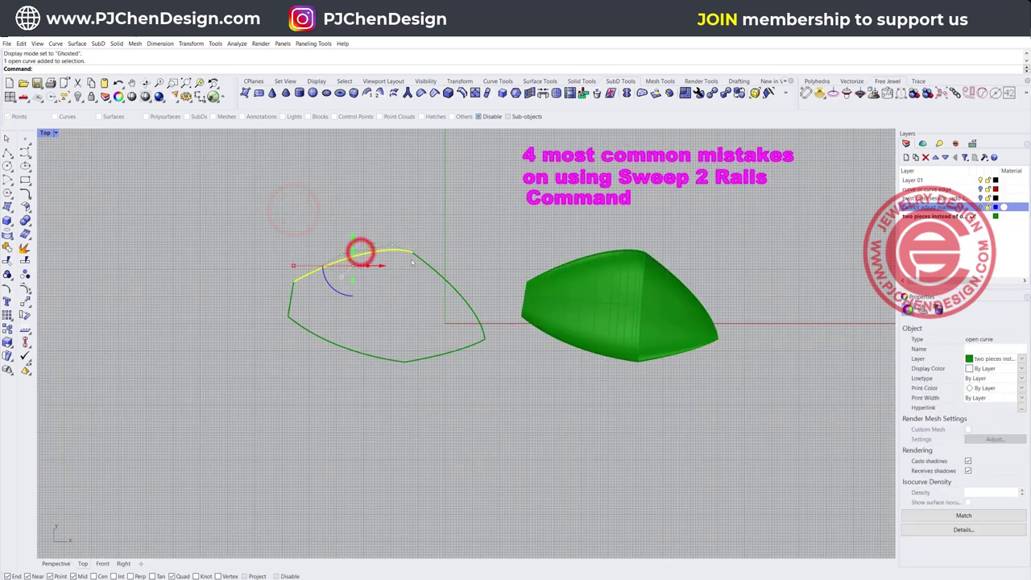
{"action": "scroll", "coordinate": [415, 261], "scroll_direction": "up", "scroll_amount": 4}
{"action": "left_click", "coordinate": [428, 262]}
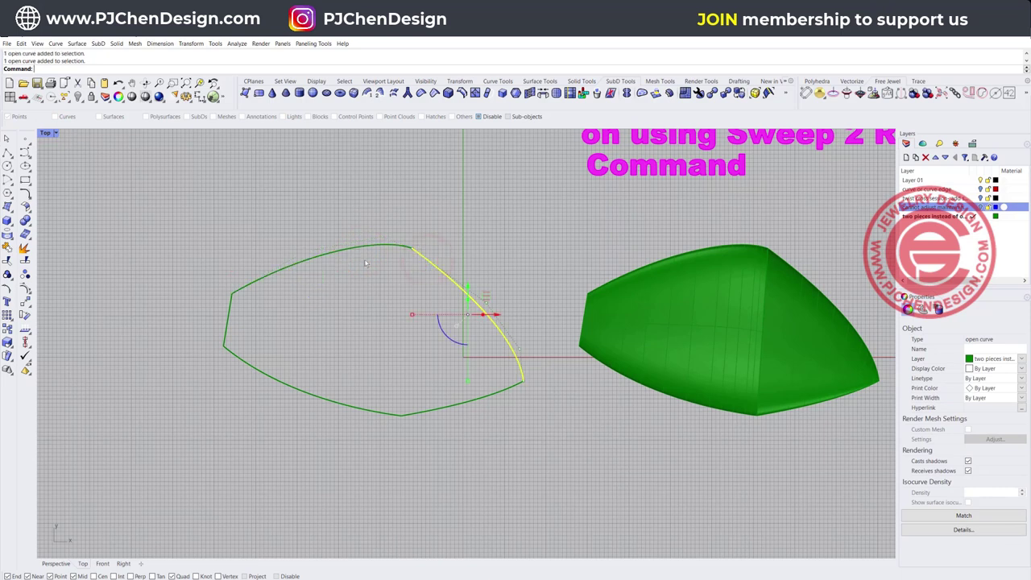
{"action": "left_click", "coordinate": [406, 270]}
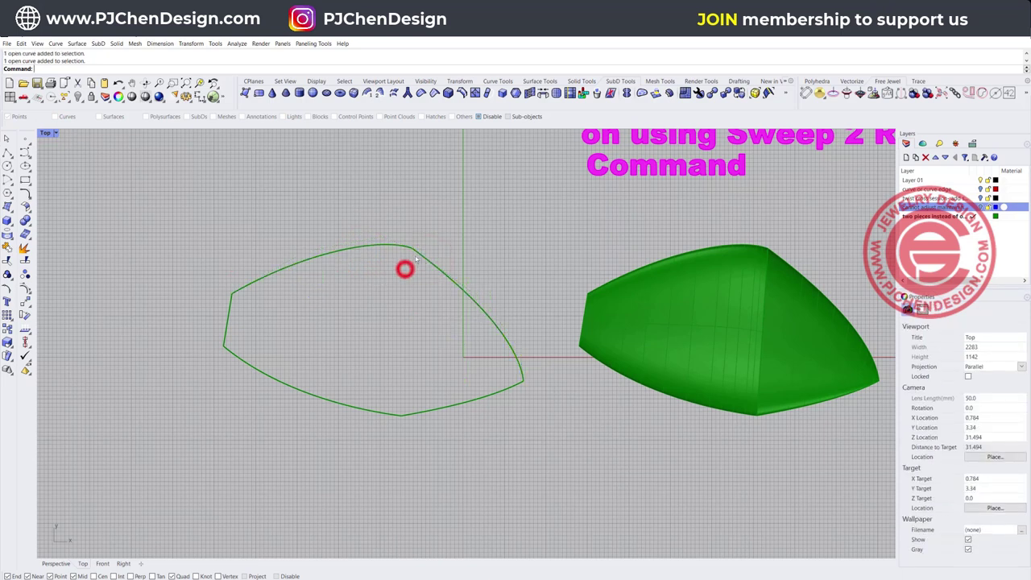
{"action": "left_click", "coordinate": [427, 286]}
{"action": "left_click", "coordinate": [7, 245]}
Start Rebuild on the joined upper outline curve and inspect the preview at 8 points, degree 3, around the kink.
{"action": "left_click", "coordinate": [398, 248]}
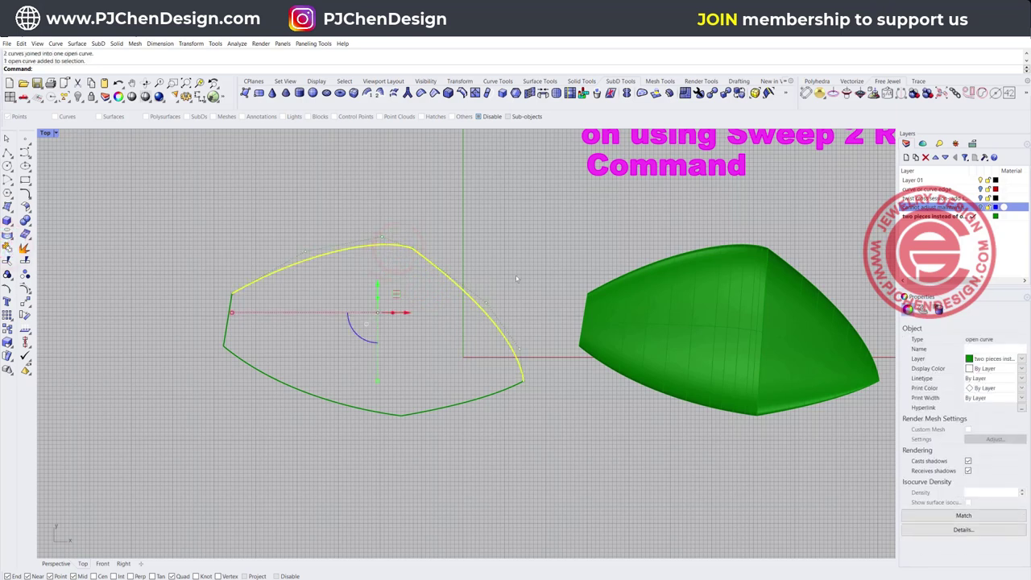
{"action": "type", "text": "rebuild"}
{"action": "key", "text": "Return"}
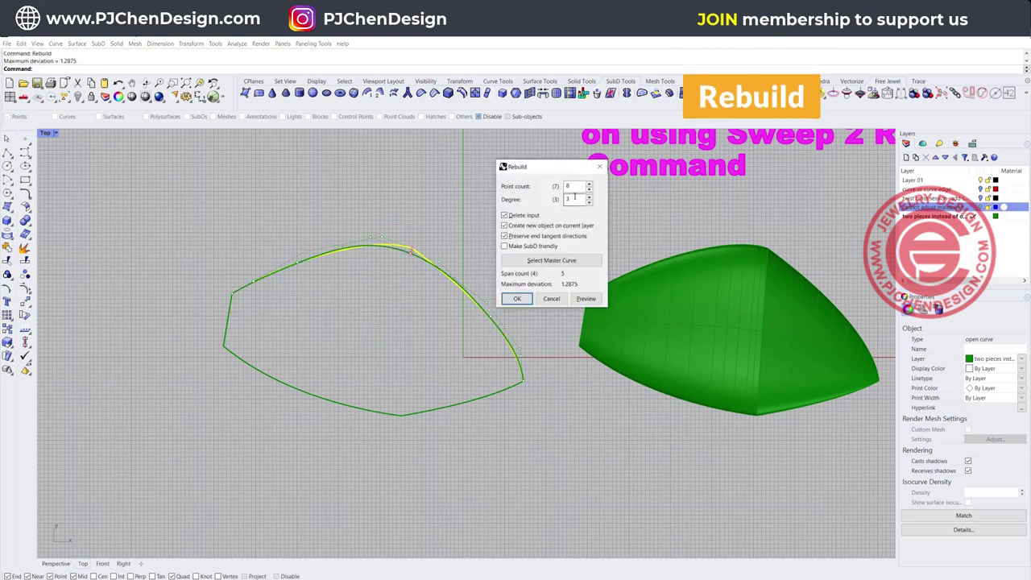
{"action": "scroll", "coordinate": [398, 248], "scroll_direction": "up", "scroll_amount": 5}
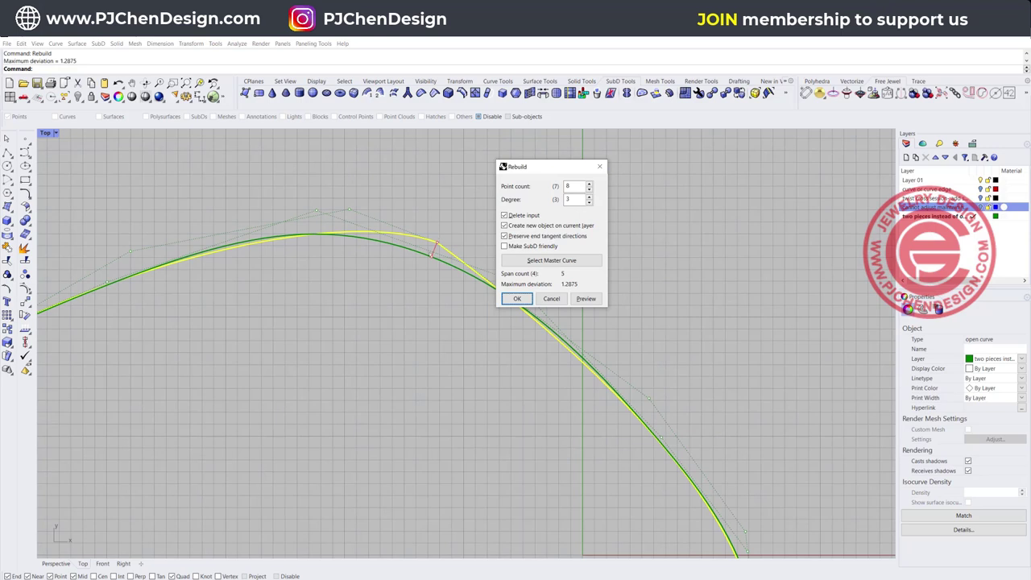
{"action": "scroll", "coordinate": [438, 246], "scroll_direction": "down", "scroll_amount": 12}
{"action": "scroll", "coordinate": [437, 247], "scroll_direction": "up", "scroll_amount": 4}
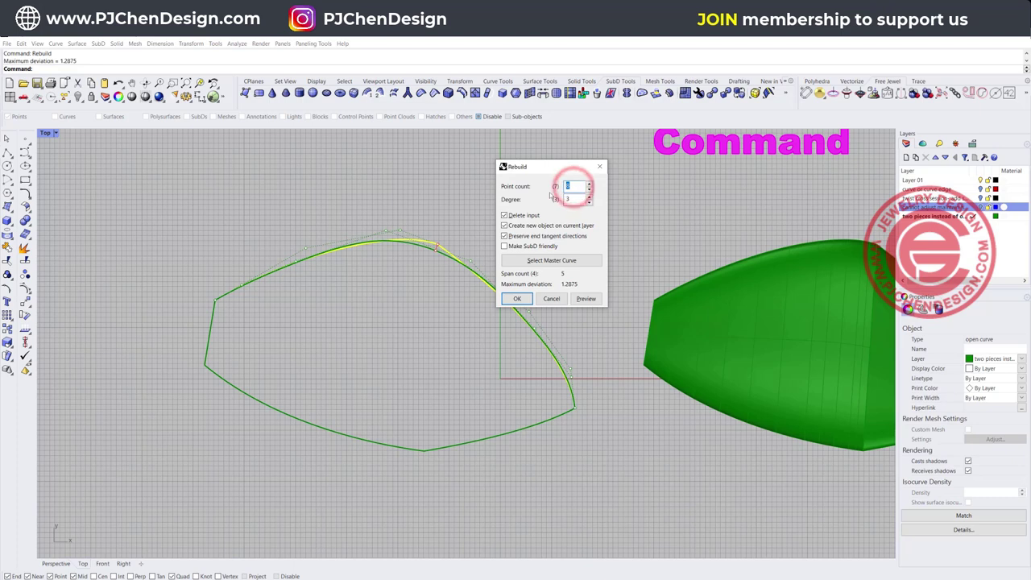
Preview the upper outline rebuild at 12 points, then rebuild the curve with 20 points, degree 3.
{"action": "type", "text": "12"}
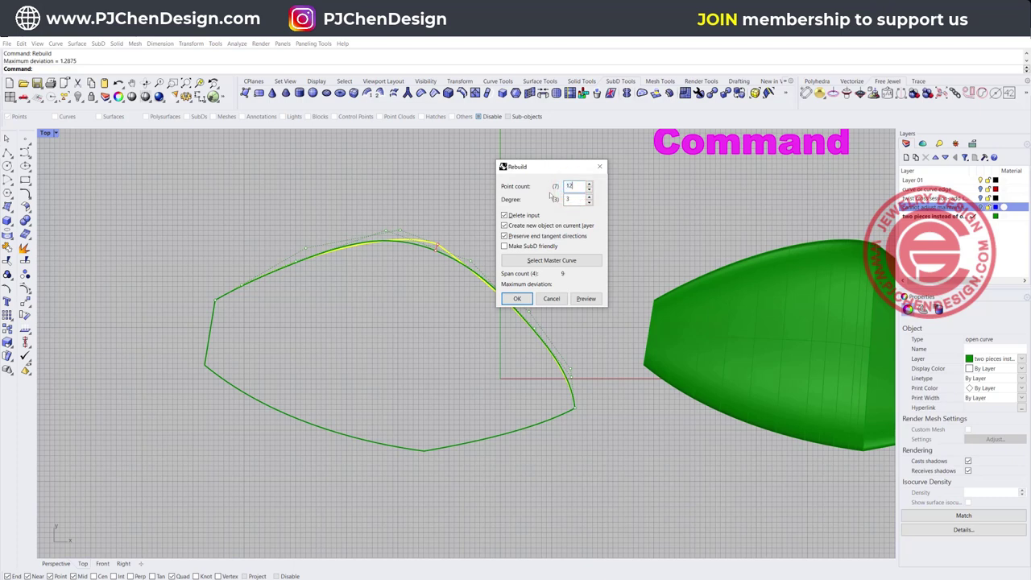
{"action": "scroll", "coordinate": [431, 258], "scroll_direction": "up", "scroll_amount": 5}
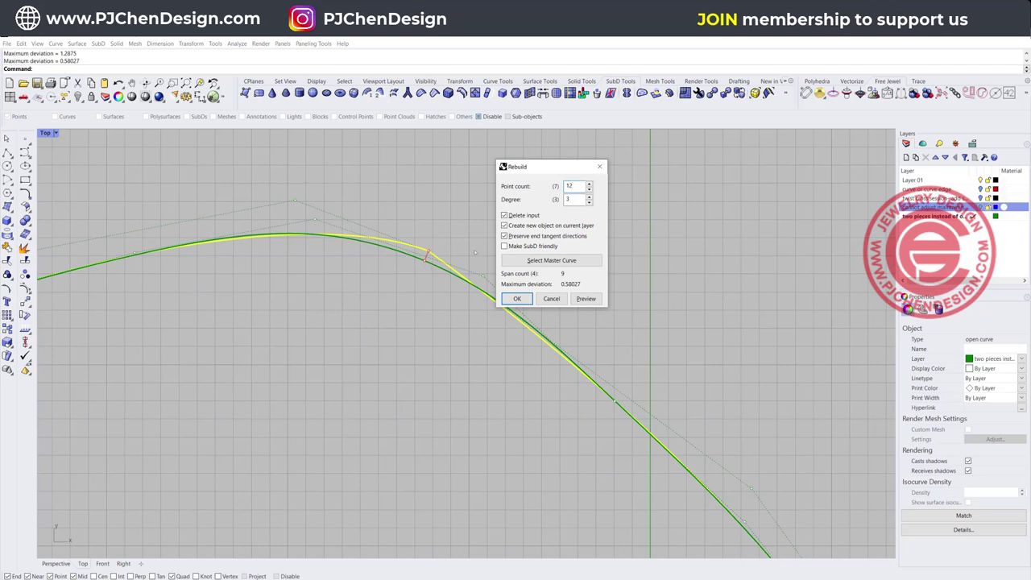
{"action": "double_click", "coordinate": [575, 187]}
{"action": "type", "text": "20"}
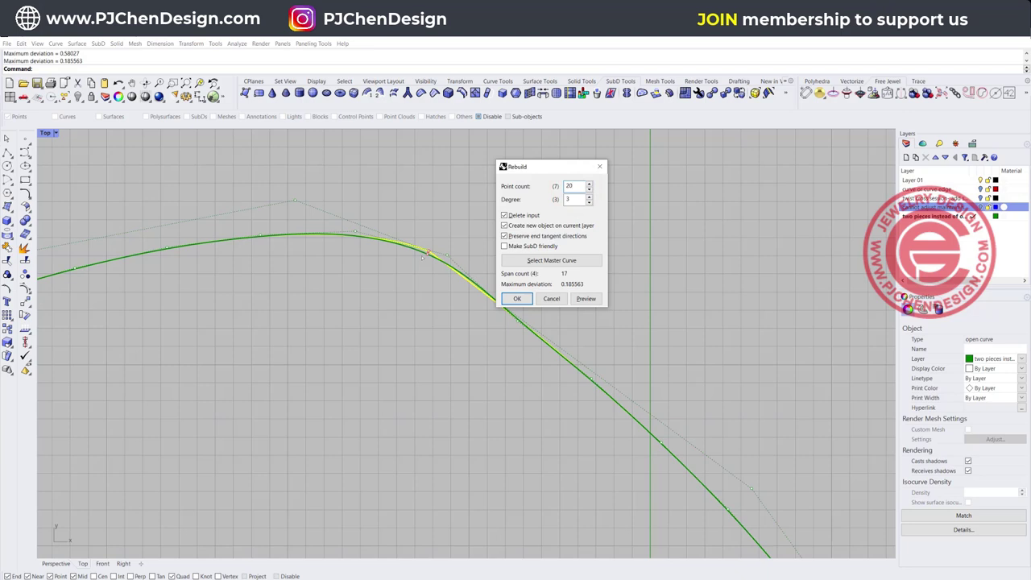
{"action": "scroll", "coordinate": [423, 259], "scroll_direction": "down", "scroll_amount": 5}
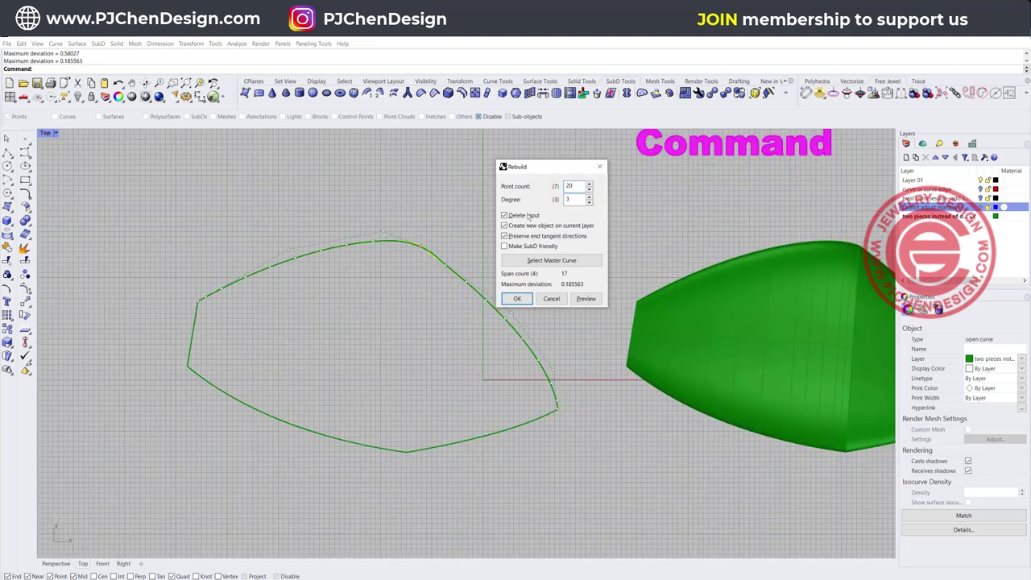
{"action": "left_click", "coordinate": [519, 299]}
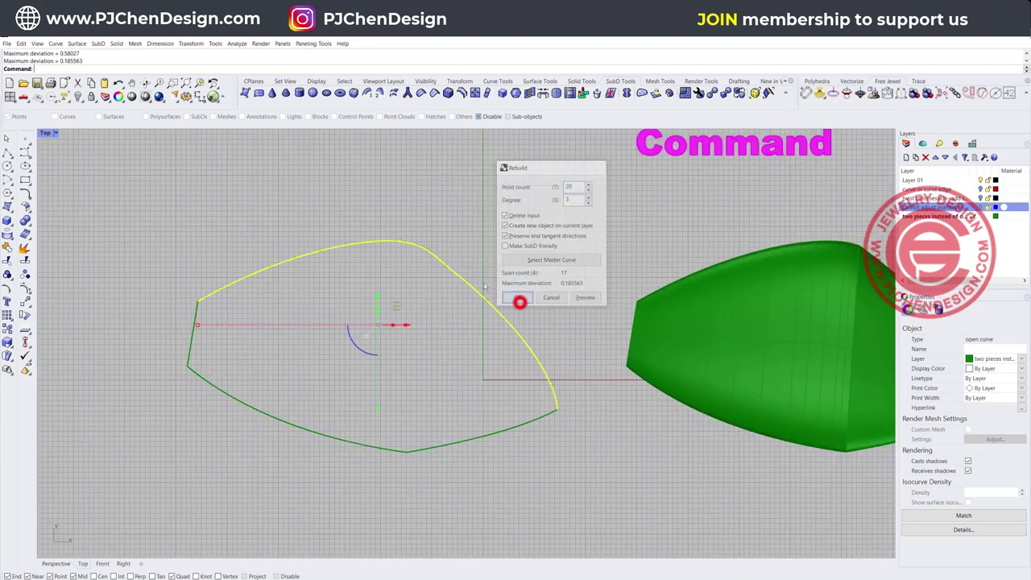
Rebuild the kinked lower outline curve with 20 points, degree 3.
{"action": "left_click", "coordinate": [393, 447]}
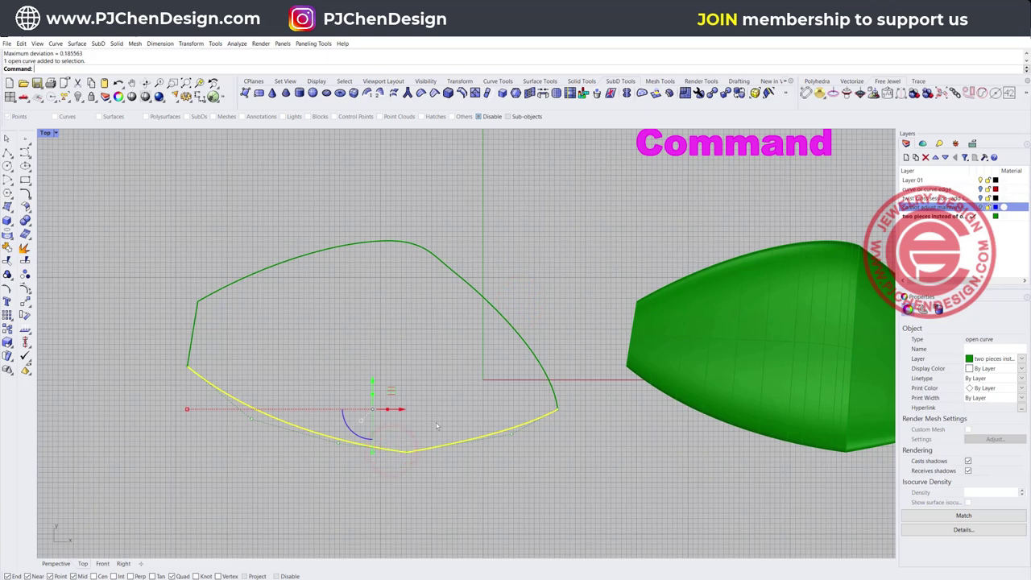
{"action": "key", "text": "Return"}
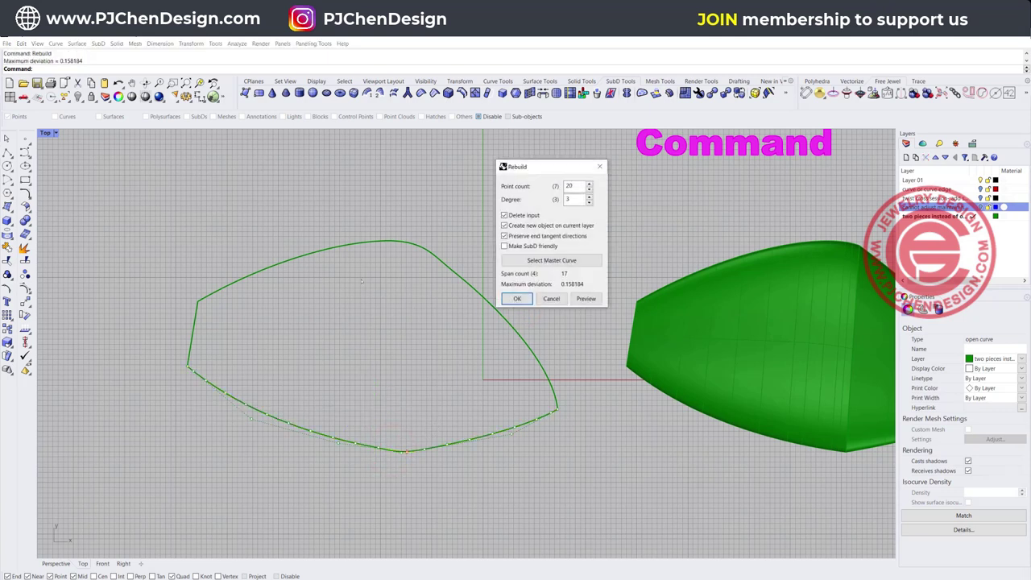
{"action": "left_click", "coordinate": [519, 301]}
{"action": "left_click", "coordinate": [523, 303]}
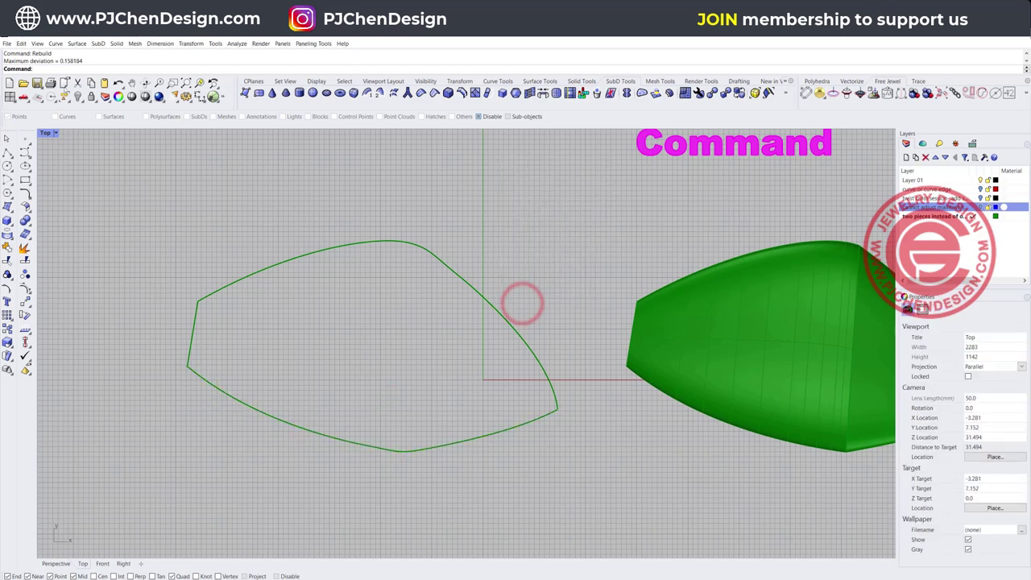
Create a Sweep 2 Rails surface using the rebuilt upper and lower outlines as rails and the short end curve as cross section.
{"action": "left_click", "coordinate": [75, 44]}
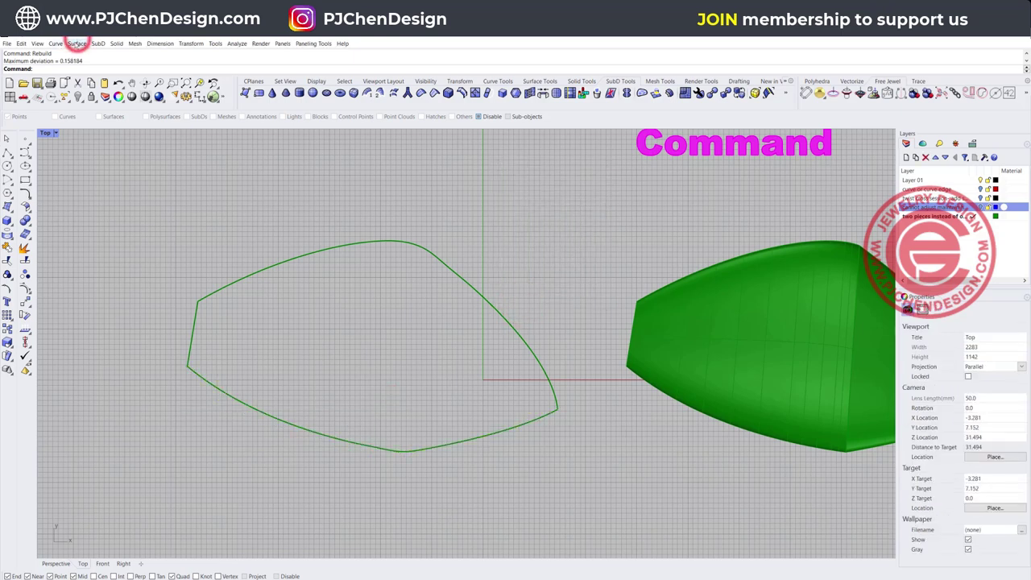
{"action": "left_click", "coordinate": [96, 81]}
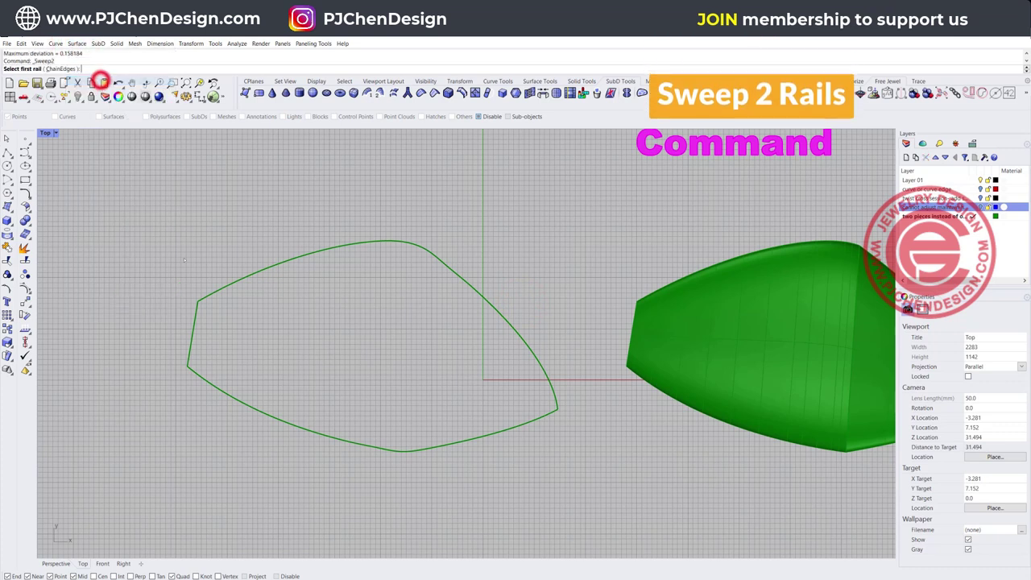
{"action": "left_click", "coordinate": [203, 298]}
{"action": "left_click", "coordinate": [196, 377]}
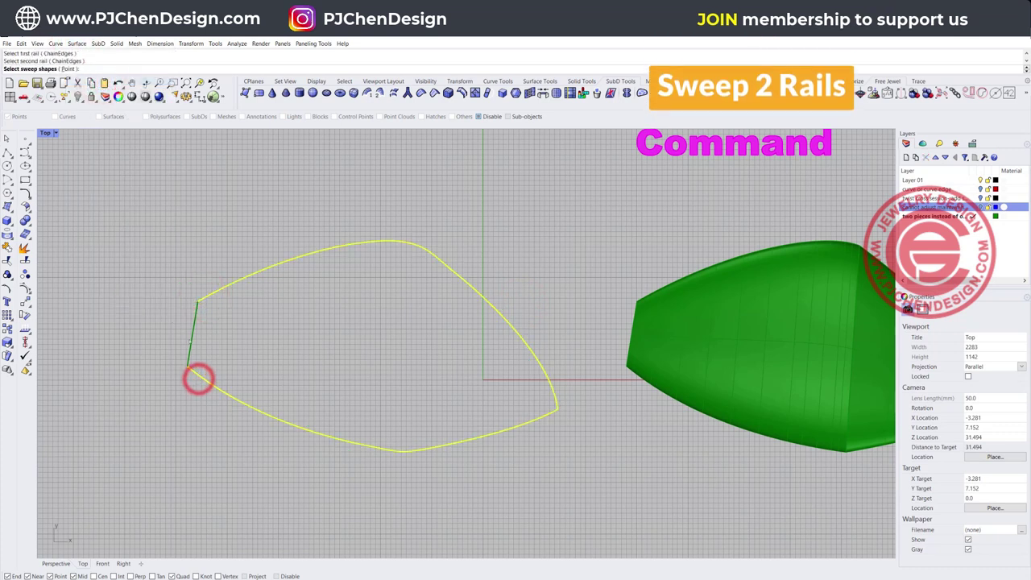
{"action": "left_click", "coordinate": [190, 338]}
{"action": "key", "text": "Return"}
{"action": "key", "text": "Return"}
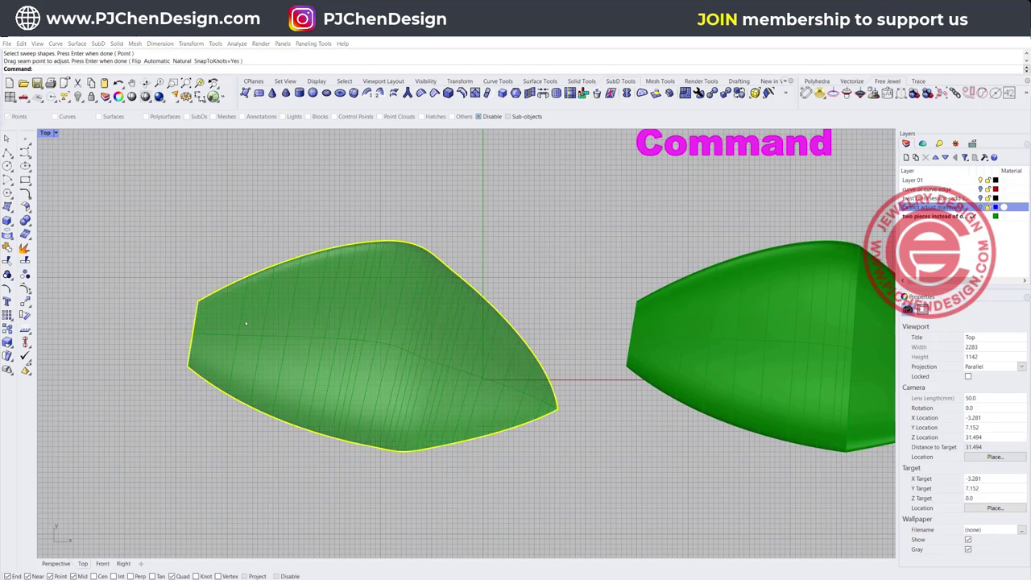
{"action": "key", "text": "Return"}
Select the newly swept leaf and check its object type against the polysurface leaf beside it.
{"action": "left_click", "coordinate": [323, 349]}
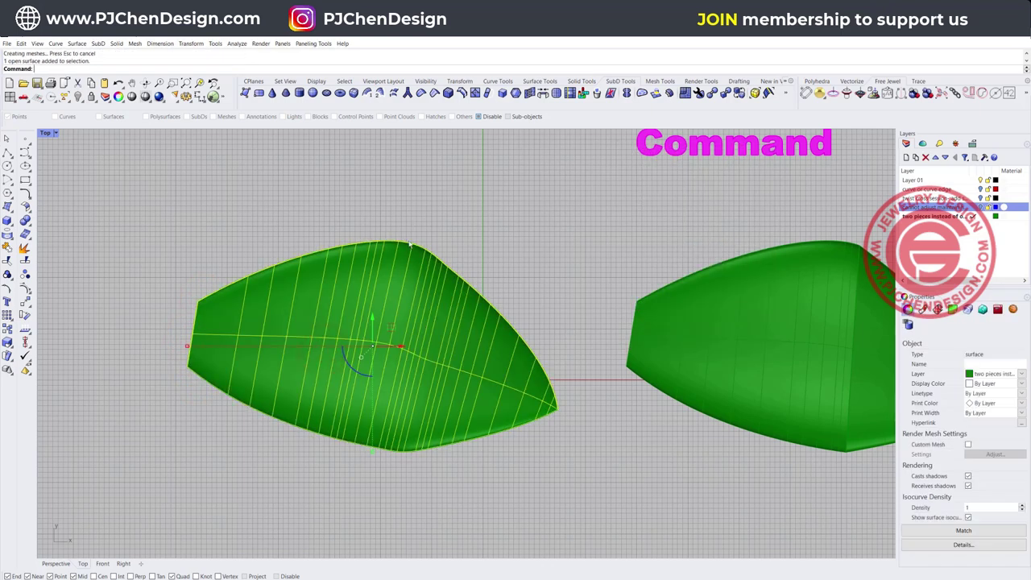
{"action": "scroll", "coordinate": [619, 330], "scroll_direction": "down", "scroll_amount": 6}
{"action": "right_click_drag", "start_coordinate": [652, 313], "coordinate": [468, 310]}
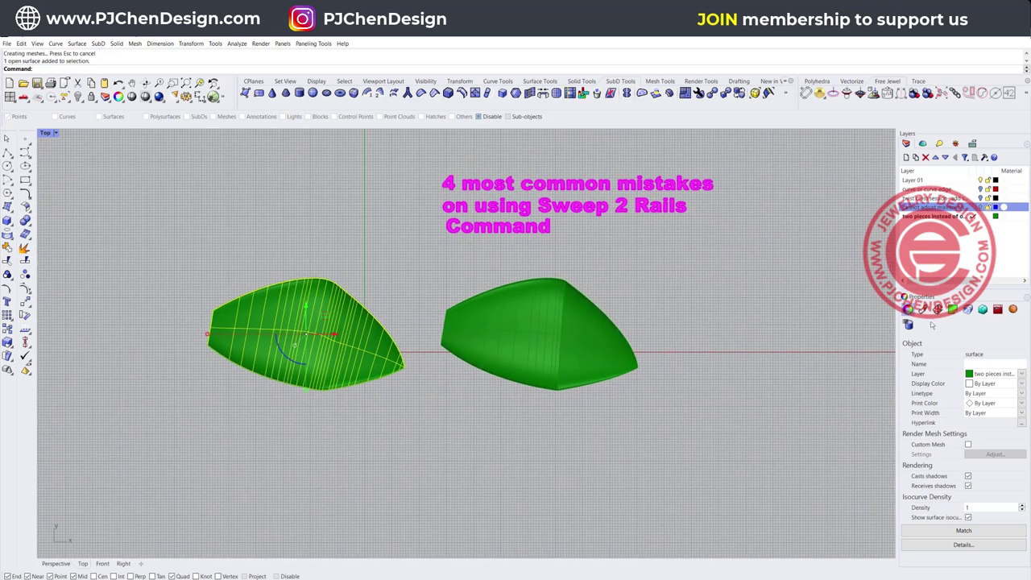
{"action": "left_click", "coordinate": [955, 357]}
{"action": "left_click", "coordinate": [990, 358]}
{"action": "left_click", "coordinate": [421, 462]}
Generate the UV curves of the newly swept leaf surface with CreateUVCrv.
{"action": "left_click", "coordinate": [334, 337]}
{"action": "type", "text": "CreateUVCrv"}
{"action": "key", "text": "Return"}
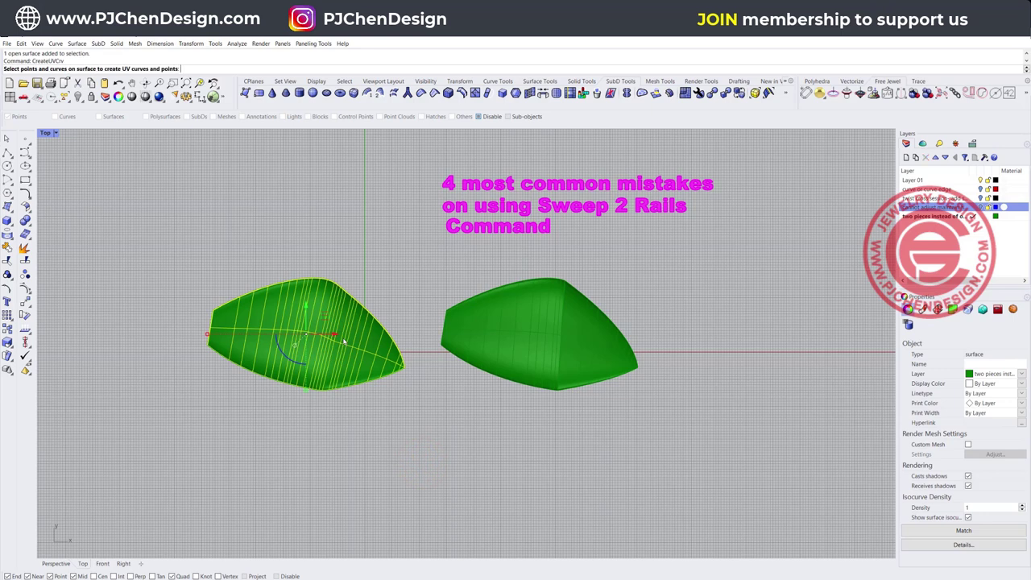
{"action": "key", "text": "Return"}
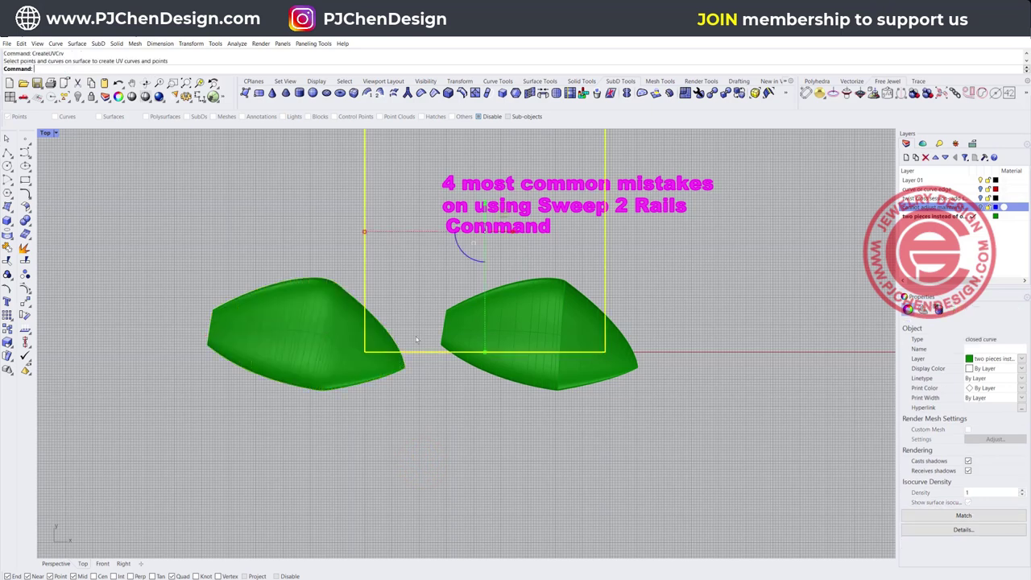
Move the rectangular UV curve clear of both leaves, to the far side of the polysurface leaf.
{"action": "scroll", "coordinate": [581, 286], "scroll_direction": "down", "scroll_amount": 8}
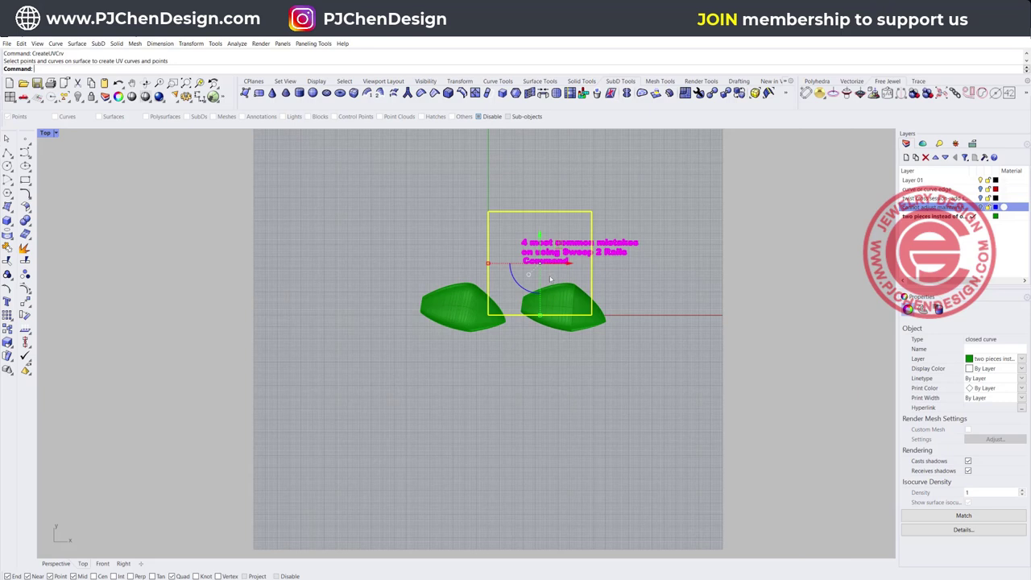
{"action": "left_click_drag", "start_coordinate": [558, 246], "coordinate": [688, 297]}
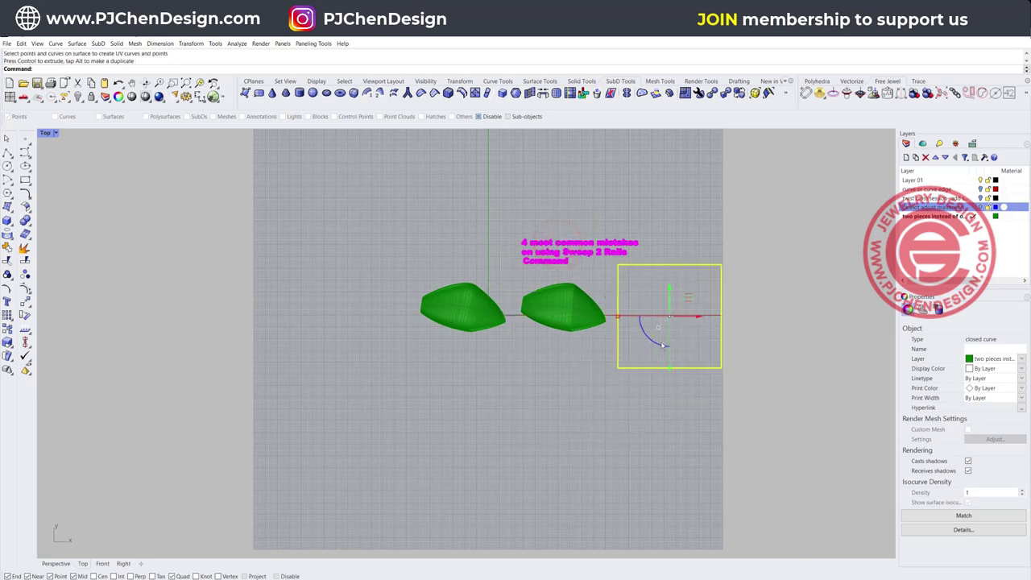
{"action": "scroll", "coordinate": [522, 328], "scroll_direction": "down", "scroll_amount": 4}
{"action": "scroll", "coordinate": [454, 300], "scroll_direction": "up", "scroll_amount": 6}
{"action": "right_click_drag", "start_coordinate": [537, 303], "coordinate": [418, 302]}
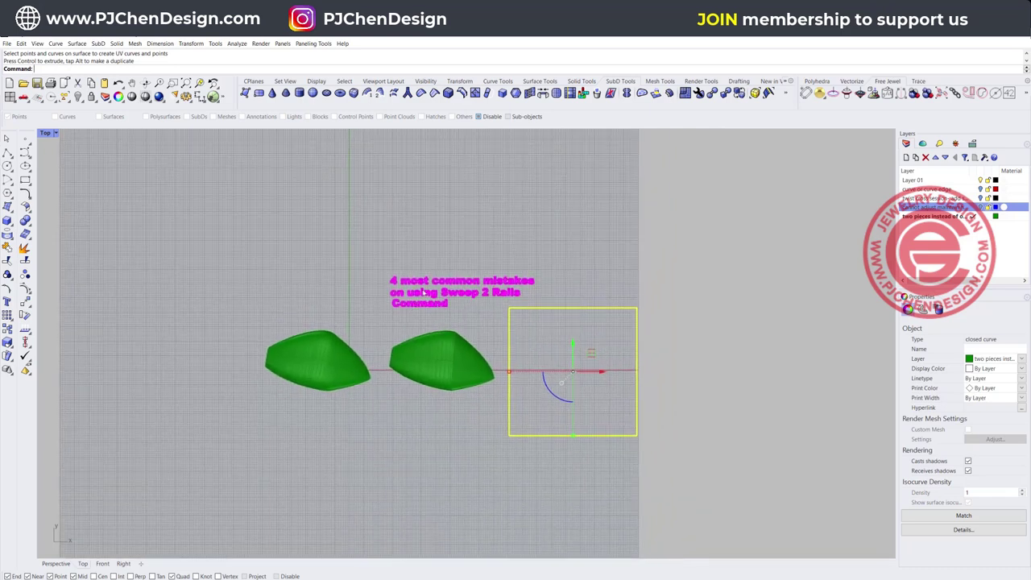